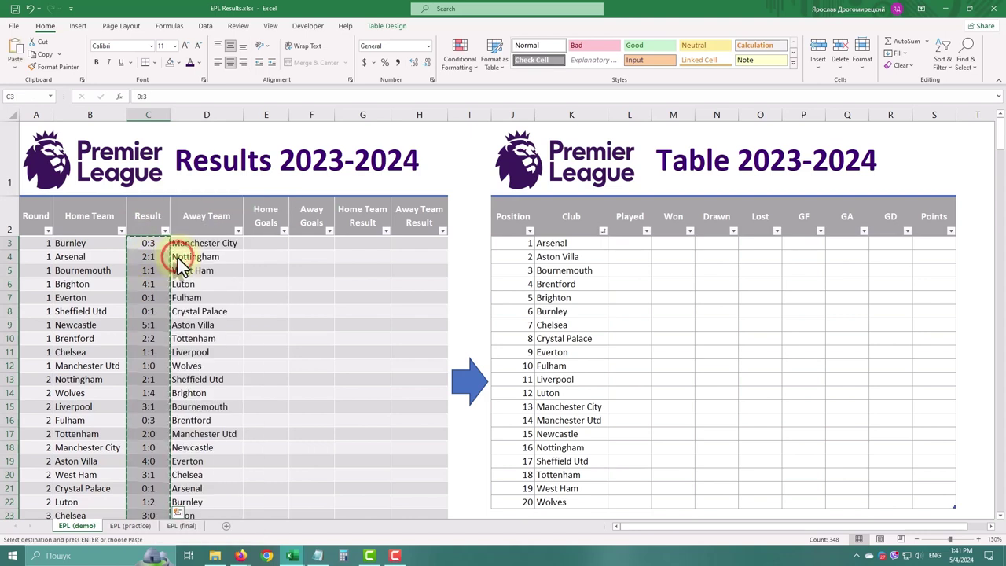
# Paste the match scores as plain values into Home Goals cell E3
pyautogui.click(264, 245)
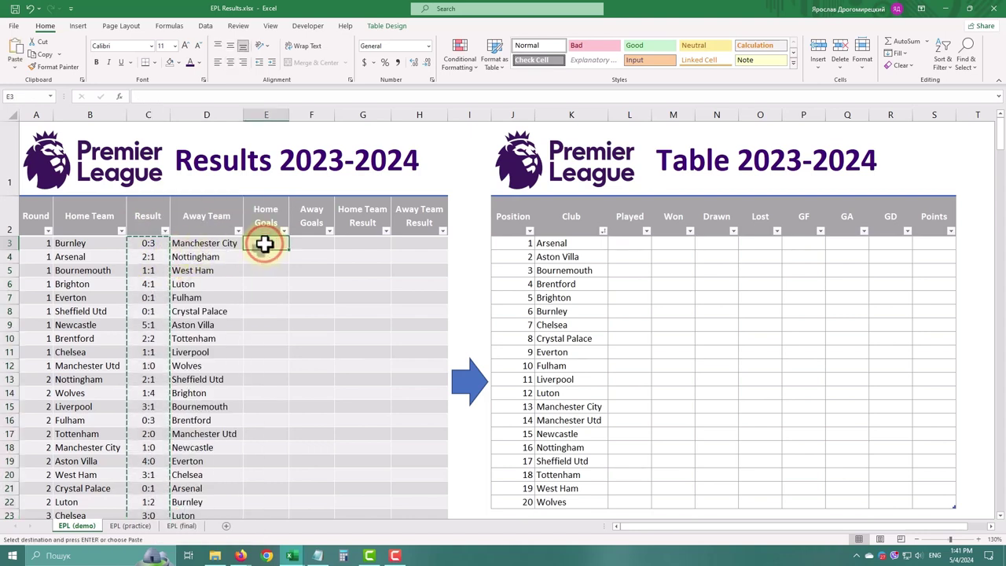
pyautogui.rightClick(265, 244)
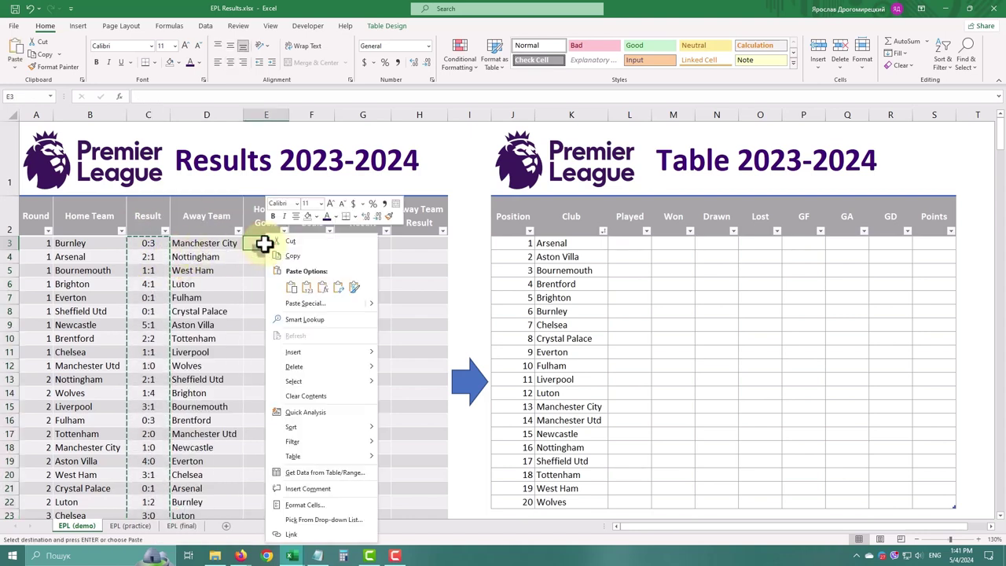
pyautogui.click(311, 290)
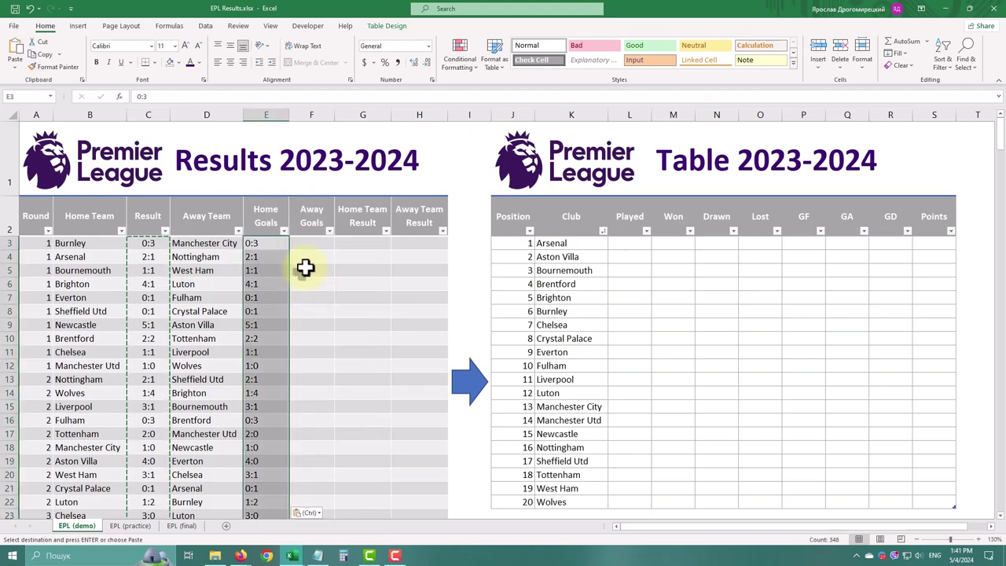
# Split the pasted scores on the ':' delimiter into Home Goals and Away Goals
pyautogui.click(208, 28)
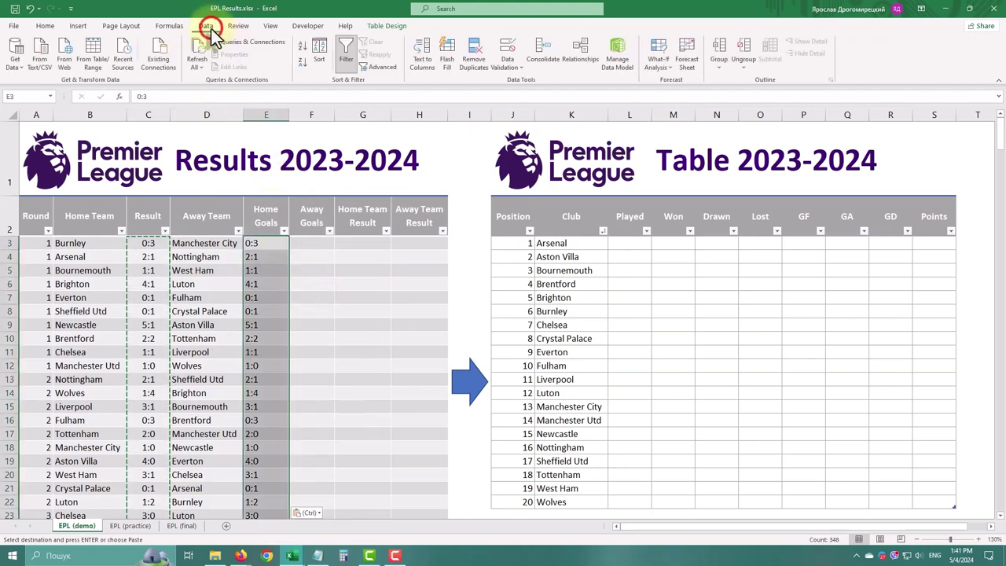
pyautogui.click(412, 61)
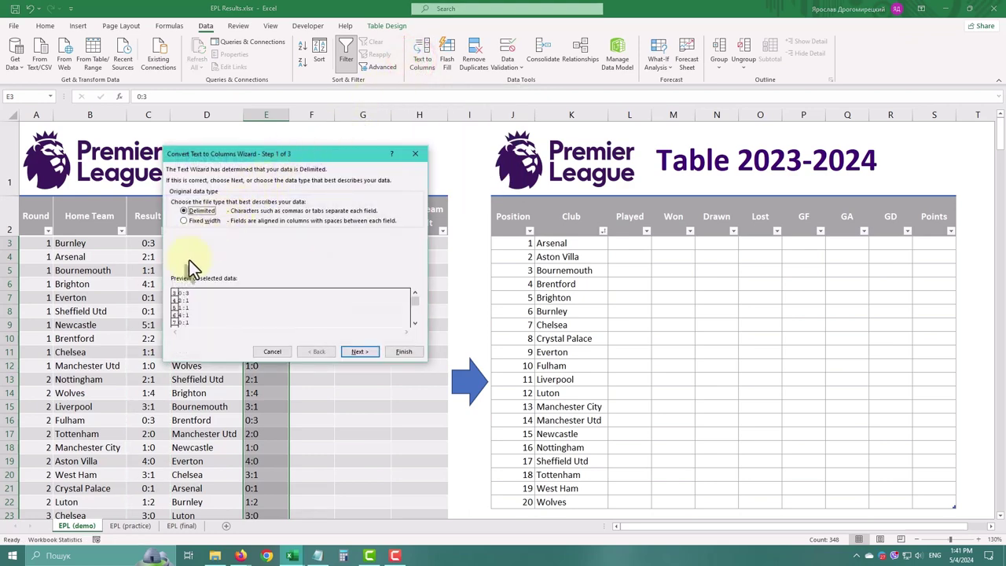
pyautogui.click(198, 211)
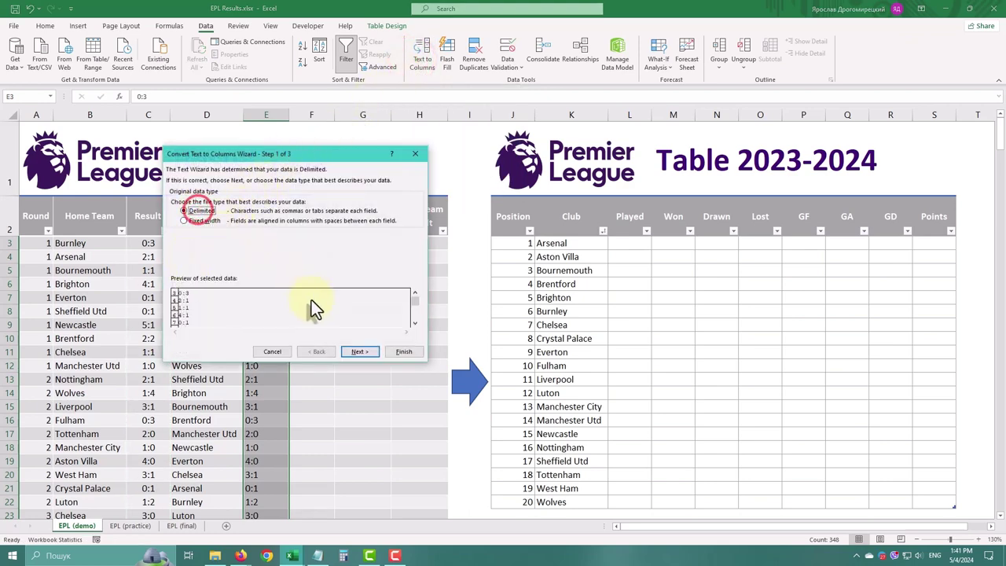
pyautogui.click(354, 351)
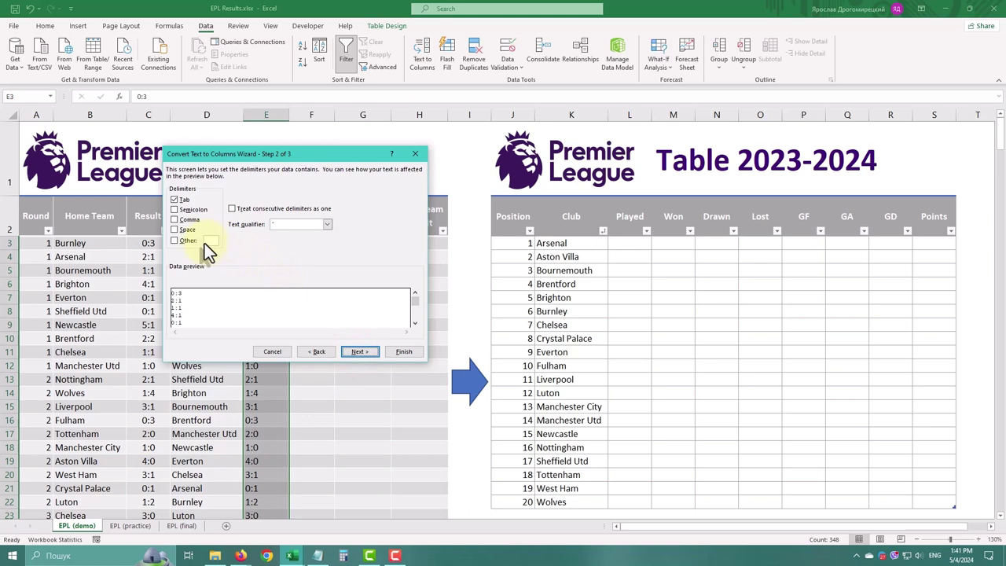
pyautogui.click(204, 242)
pyautogui.write(':')
pyautogui.click(370, 353)
pyautogui.click(405, 352)
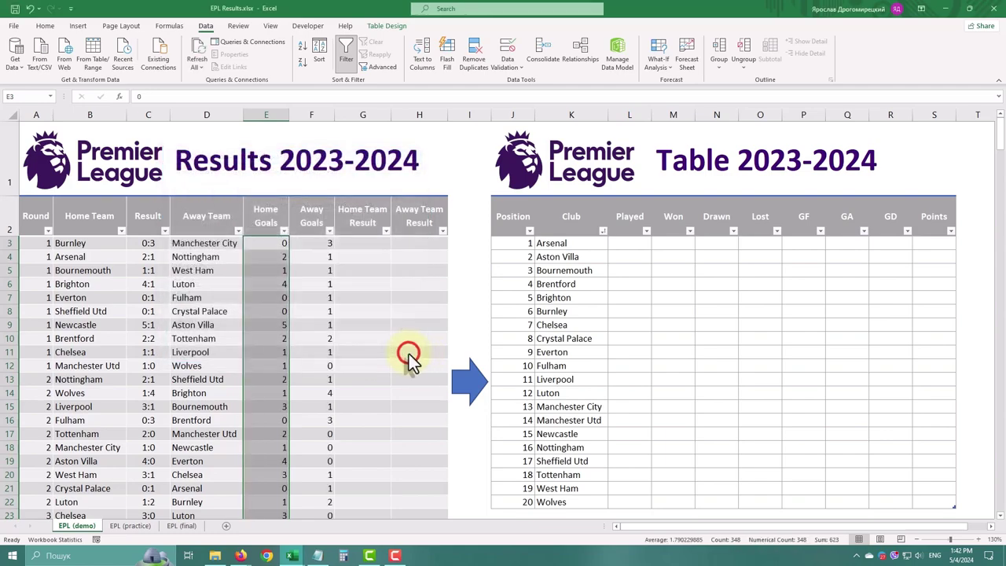
pyautogui.scroll(-10, 291, 330)
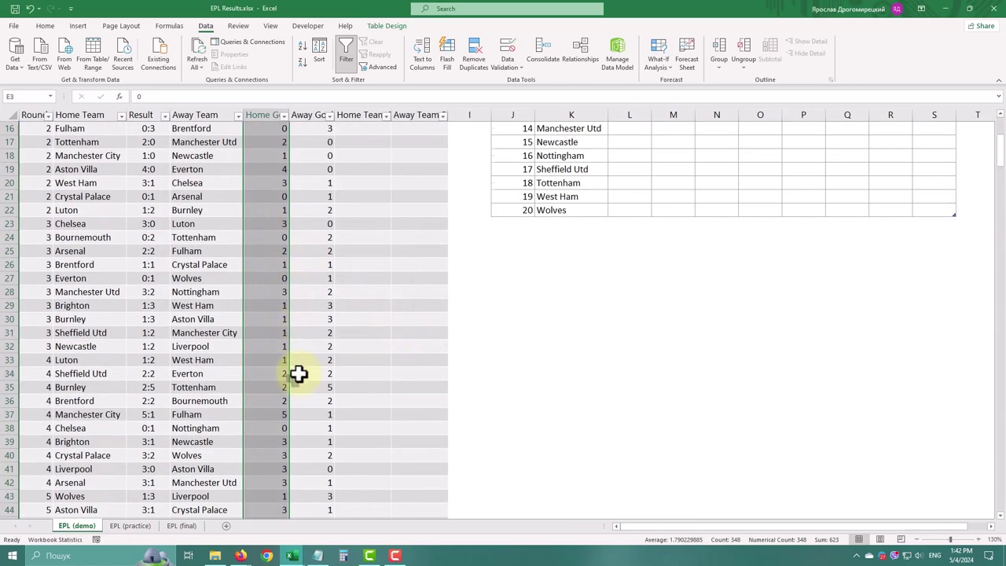
pyautogui.scroll(10, 298, 372)
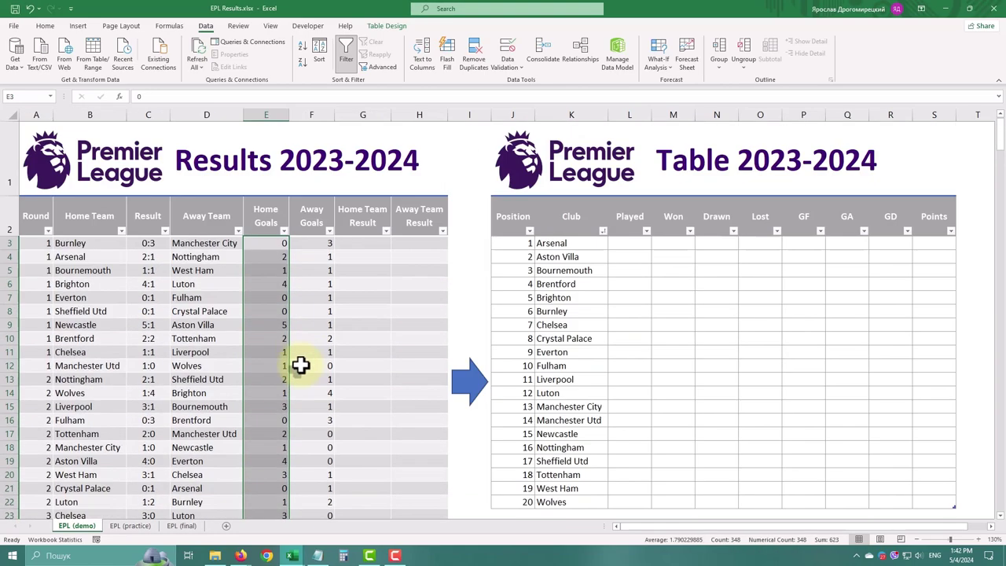
# Enter =IF(Home Goals>Away Goals,"W",IF(Home Goals=Away Goals,"D","L")) in G3
pyautogui.click(314, 292)
pyautogui.click(376, 242)
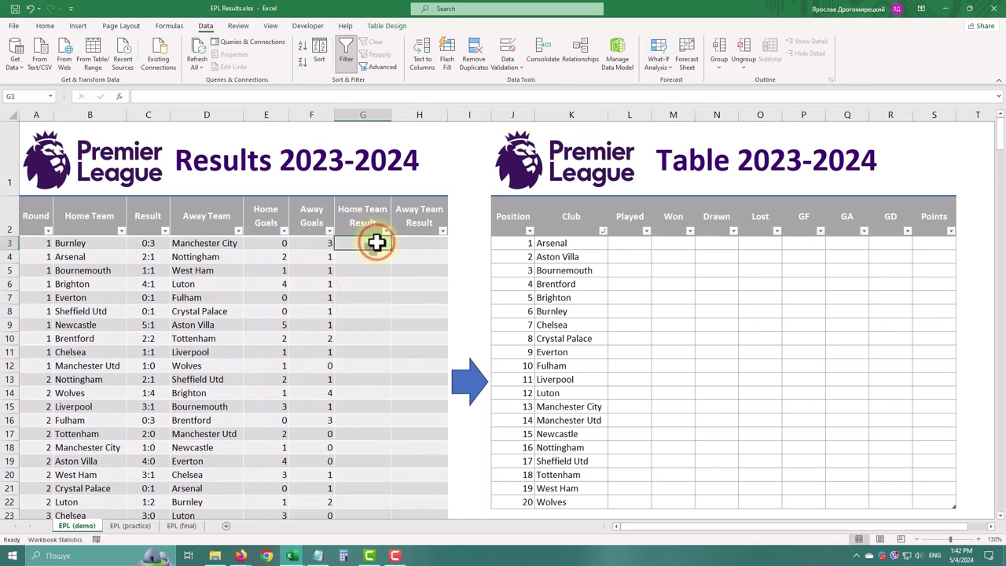
pyautogui.write('=if(')
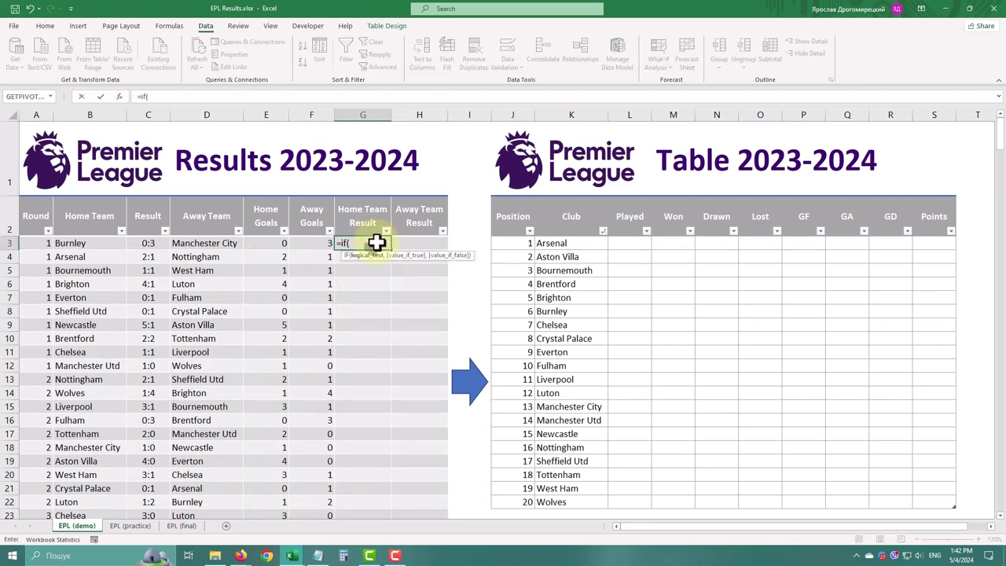
pyautogui.press('Left')
pyautogui.press('Left')
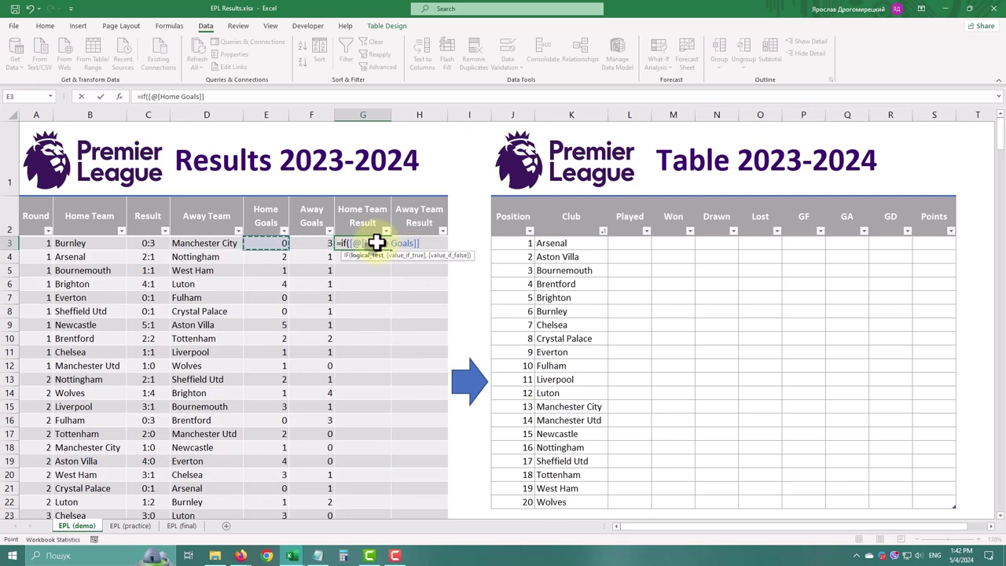
pyautogui.write('>')
pyautogui.press('Left')
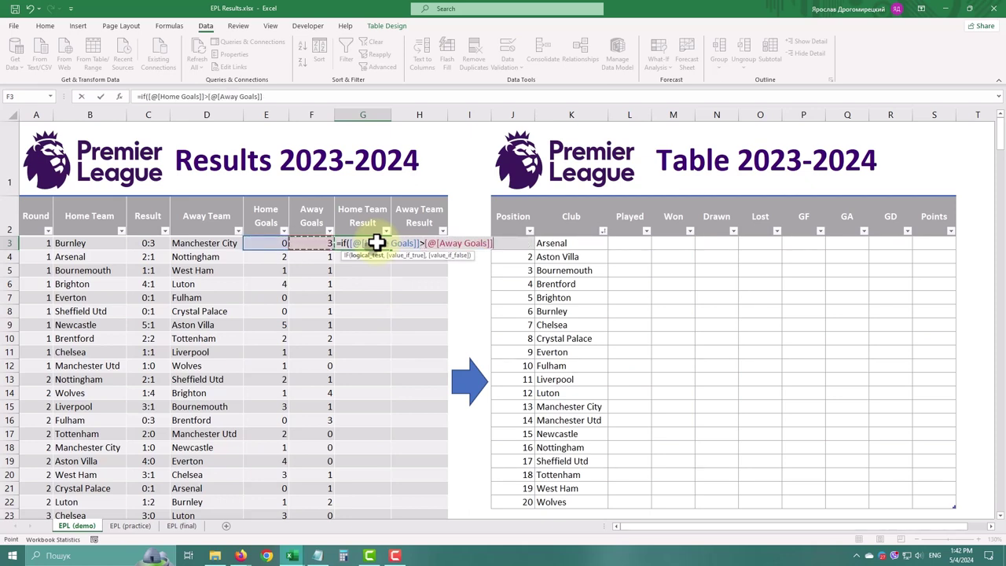
pyautogui.write(',"W')
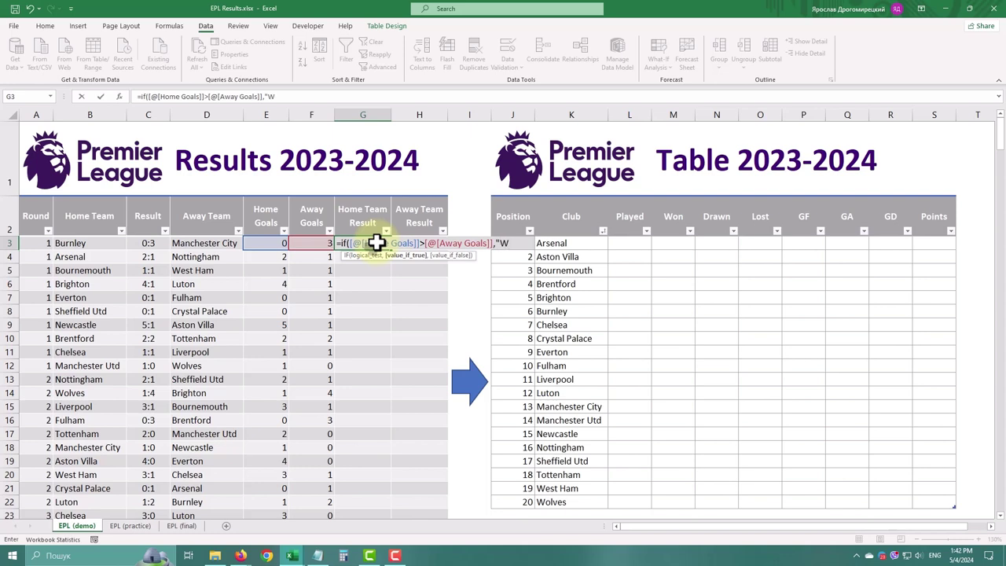
pyautogui.write('",')
pyautogui.write('if(')
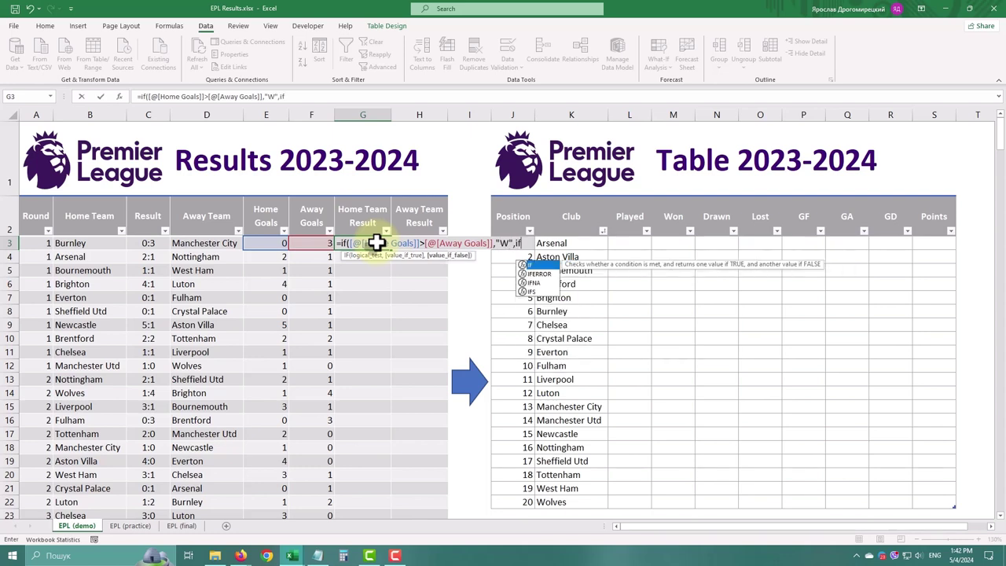
pyautogui.press('Left')
pyautogui.press('Left')
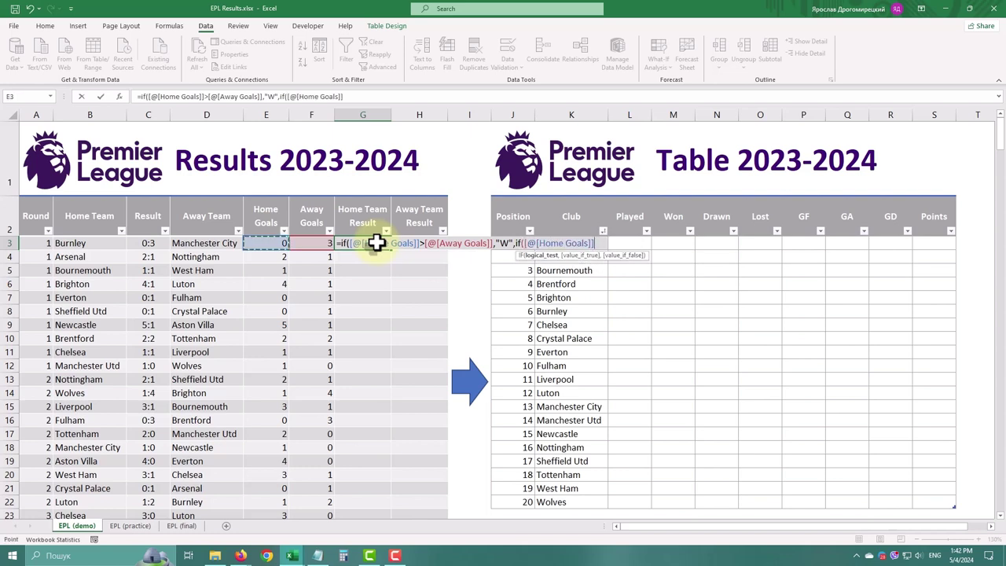
pyautogui.write('=')
pyautogui.press('Left')
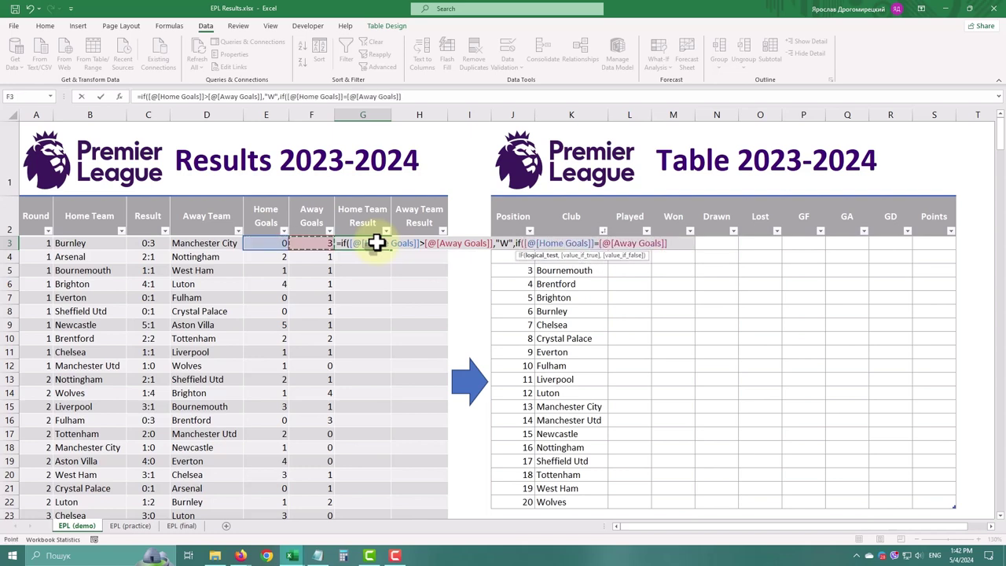
pyautogui.write(',"D')
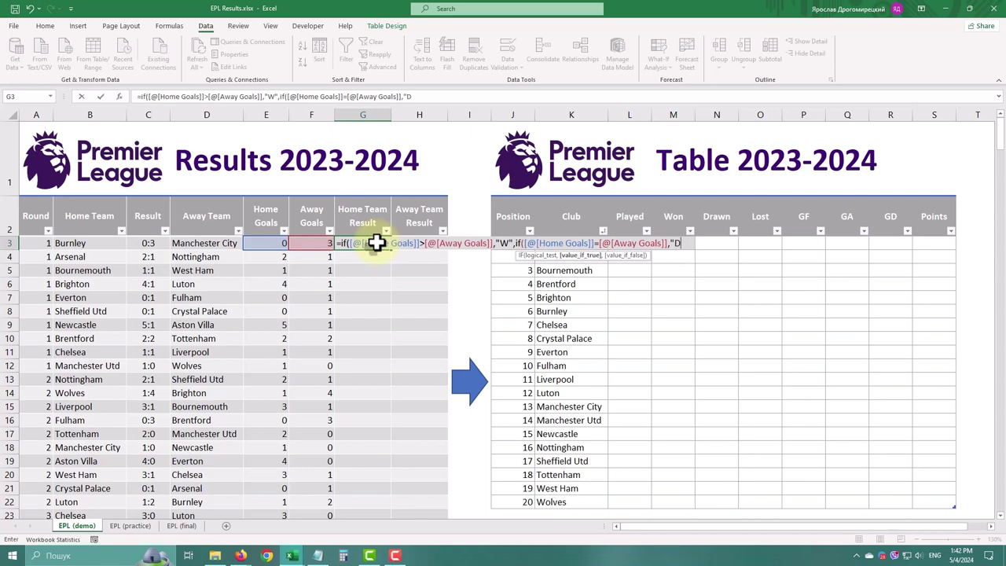
pyautogui.write('","L')
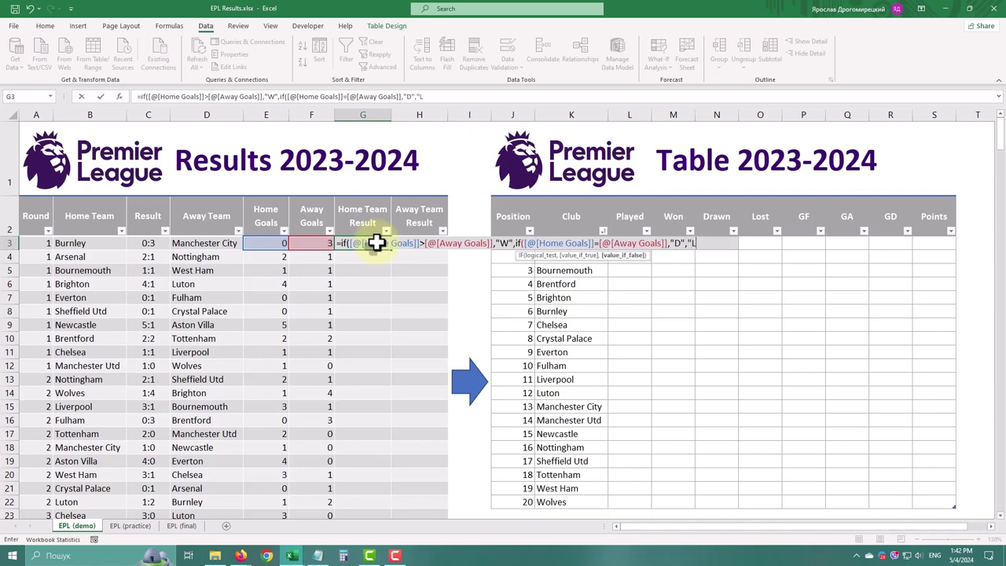
pyautogui.write('"))')
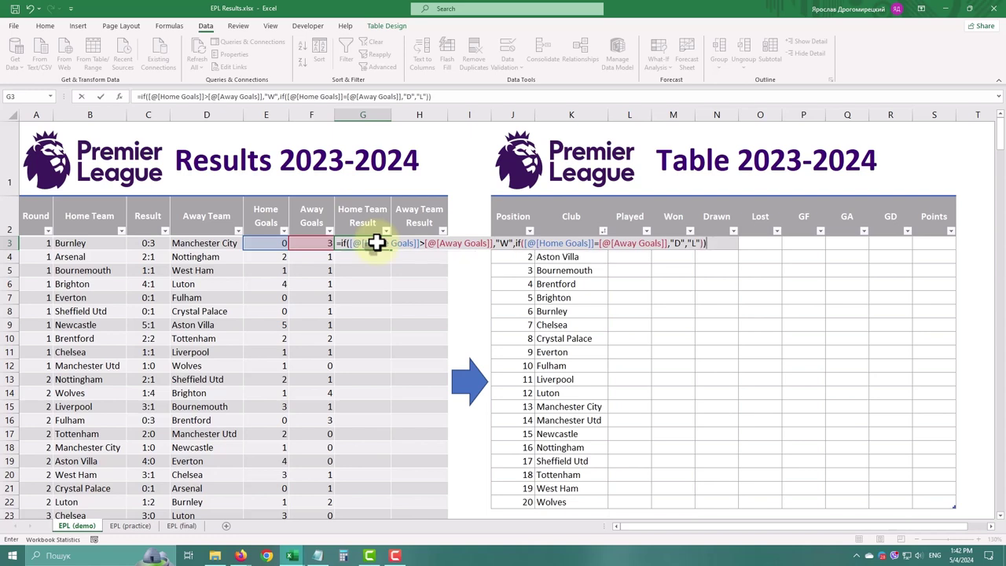
pyautogui.press('Return')
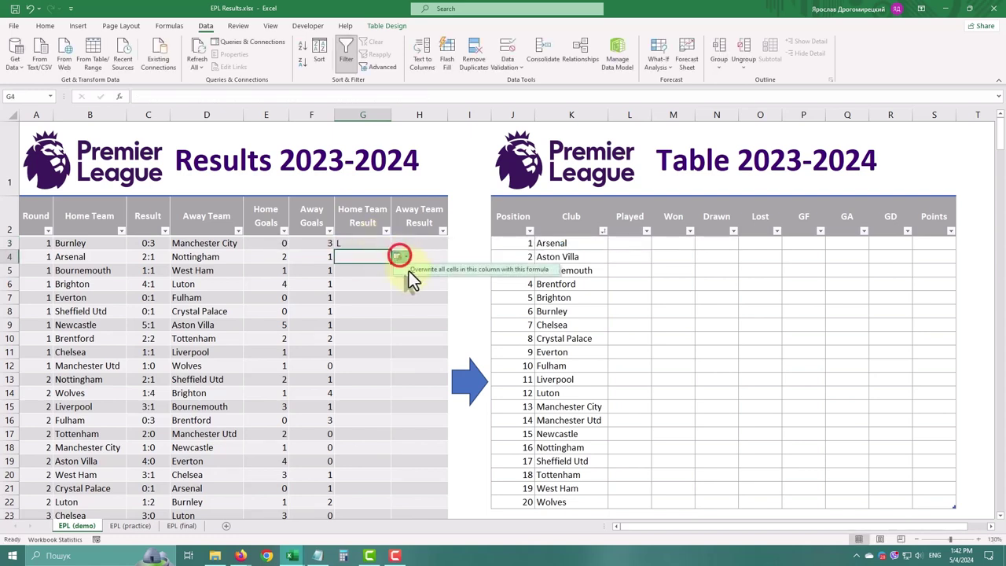
# Fill the result formula down the entire Home Team Result column
pyautogui.click(399, 256)
pyautogui.click(356, 243)
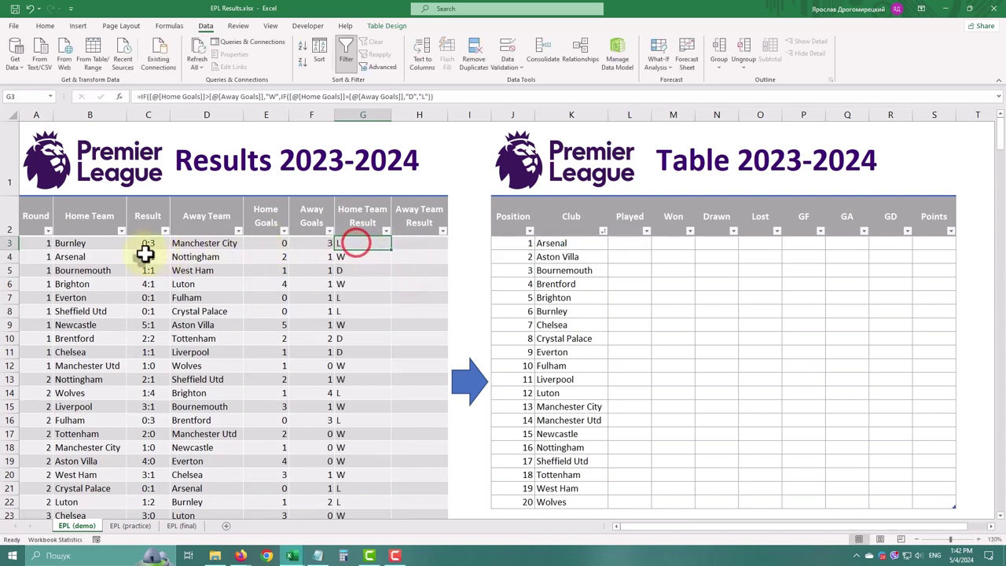
pyautogui.click(93, 244)
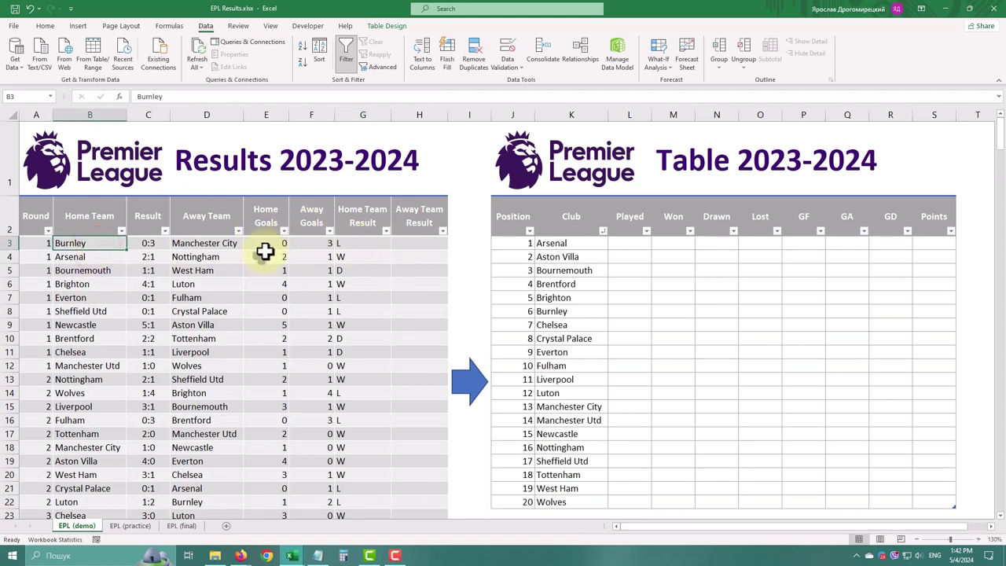
# Enter a nested IF in H3 turning home "L" into "W", "D" into "D", else "L", across the column
pyautogui.click(419, 244)
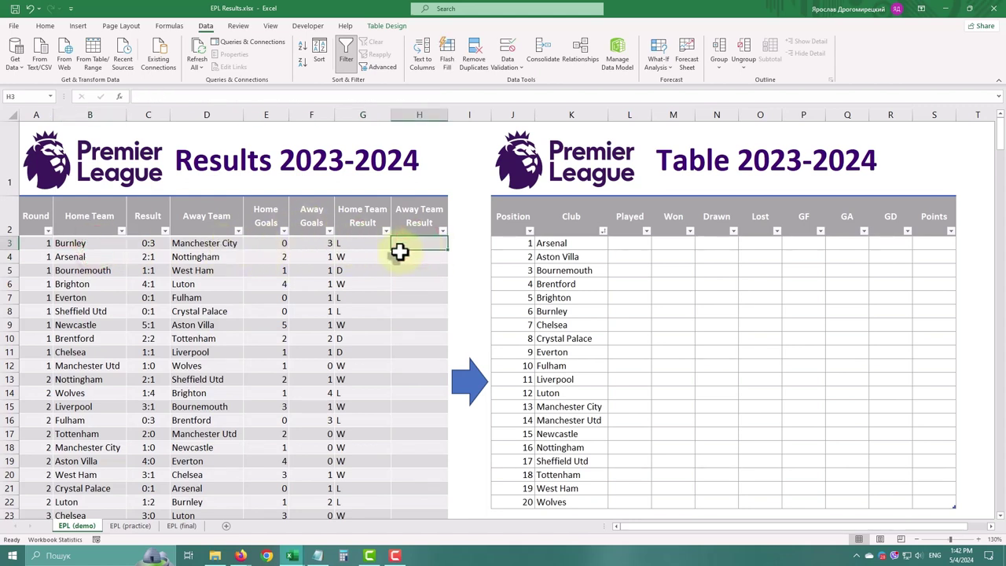
pyautogui.write('=if(')
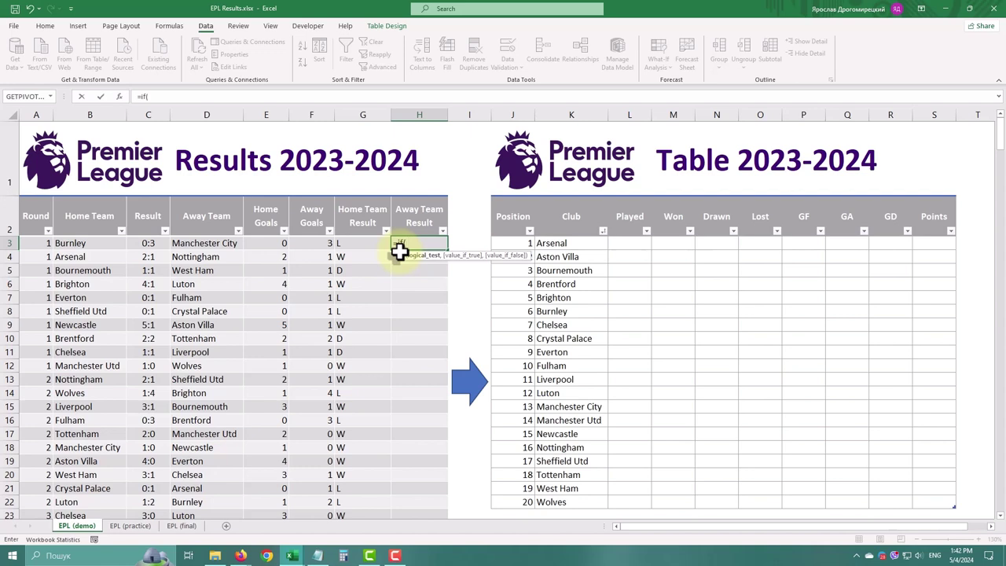
pyautogui.press('Left')
pyautogui.write('=')
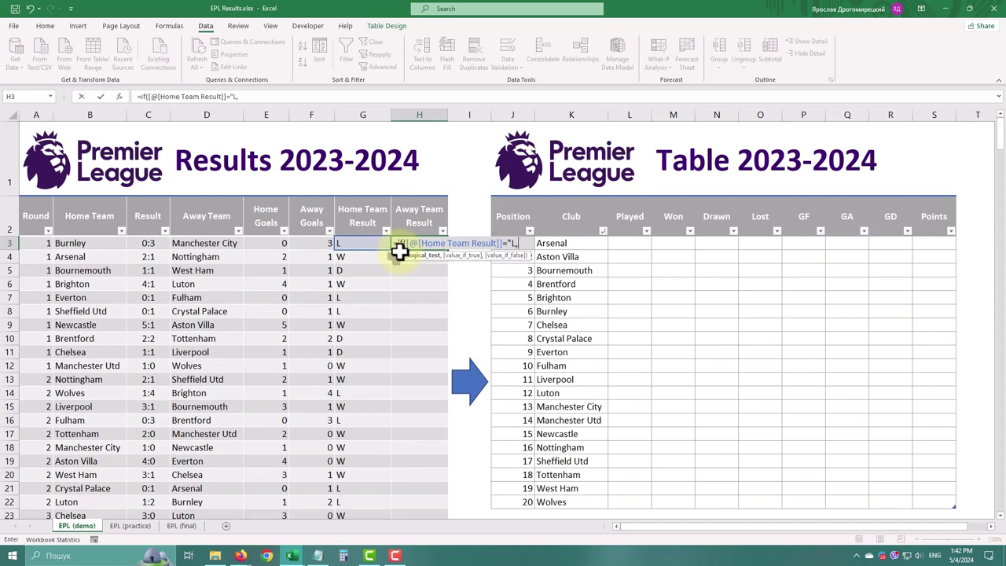
pyautogui.write('"L","W')
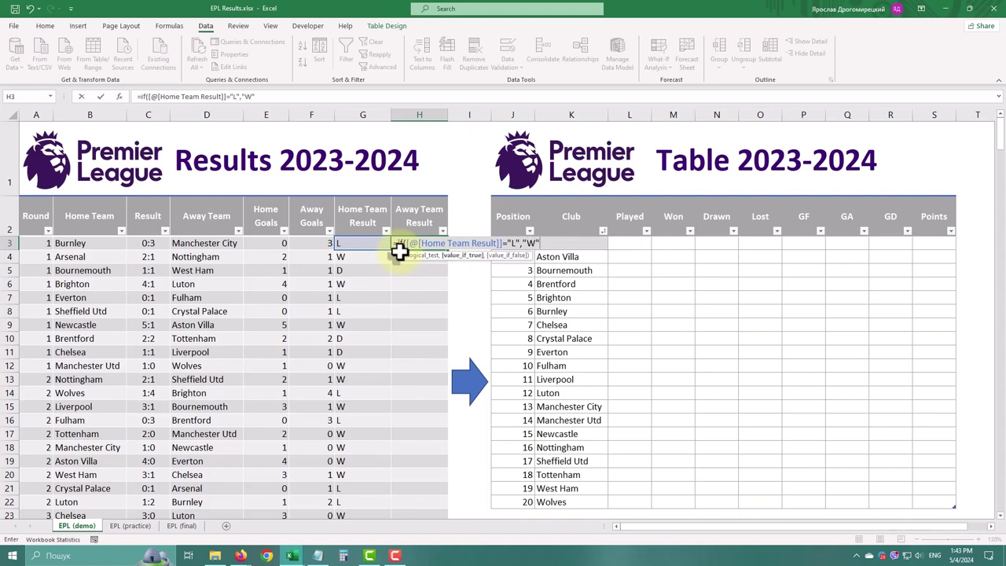
pyautogui.write('",if(')
pyautogui.press('Left')
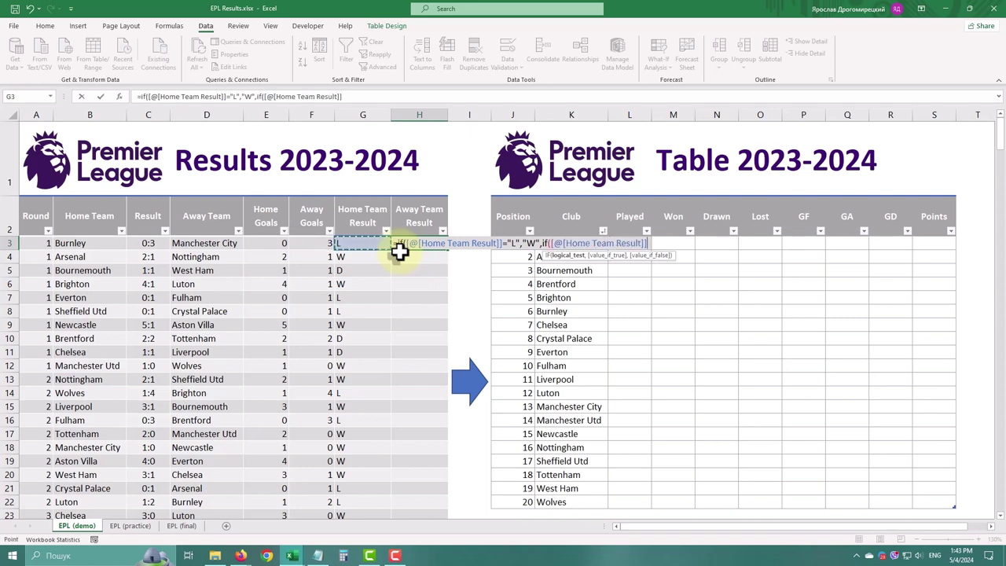
pyautogui.write(',')
pyautogui.press('BackSpace')
pyautogui.write('="D')
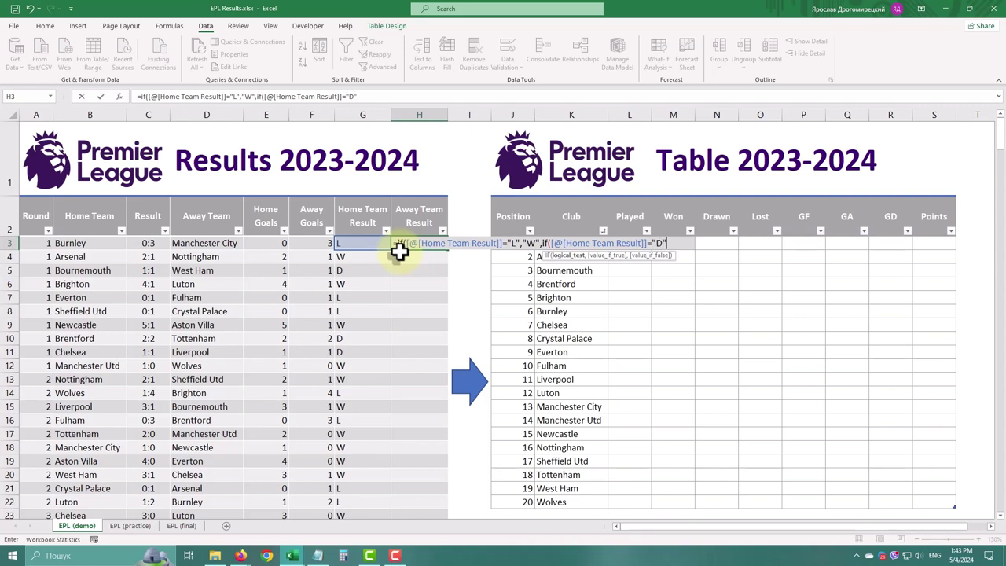
pyautogui.write(',"D')
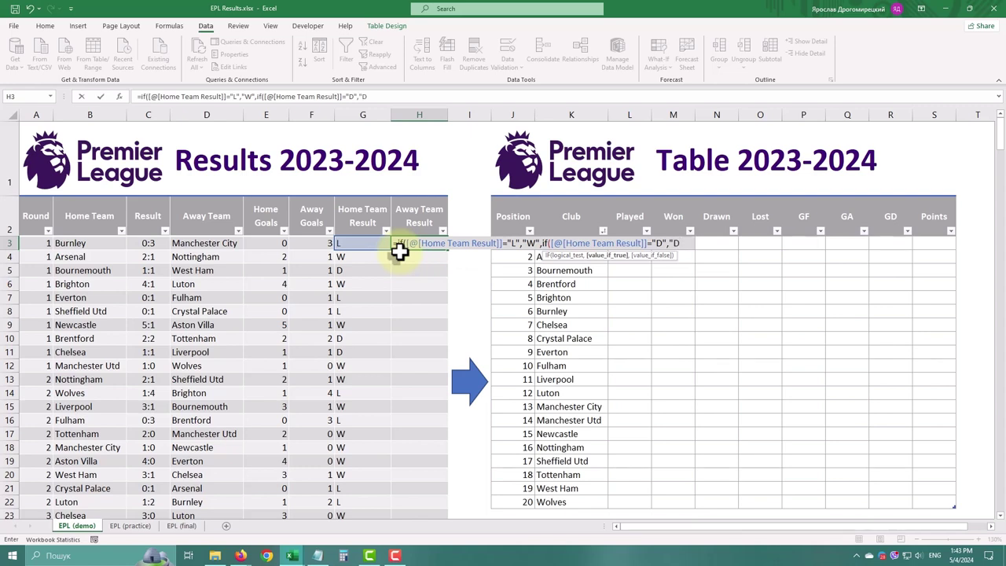
pyautogui.write('","L')
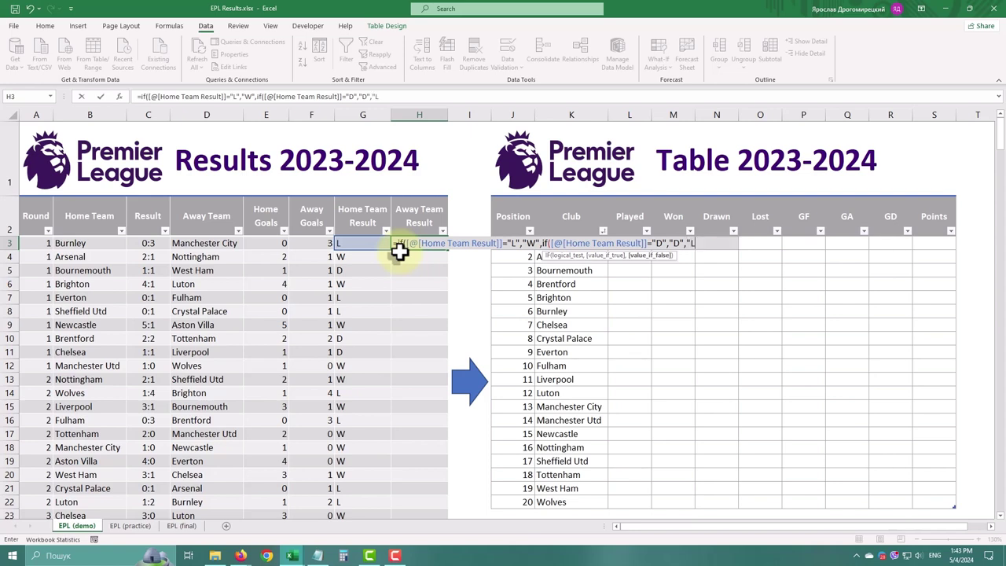
pyautogui.write('"))')
pyautogui.press('Return')
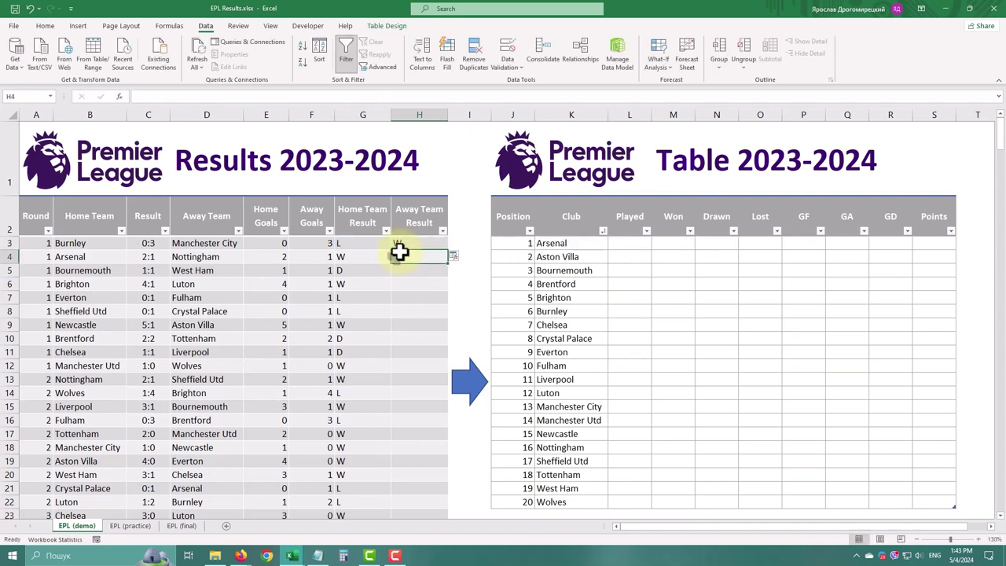
pyautogui.click(454, 257)
pyautogui.click(466, 269)
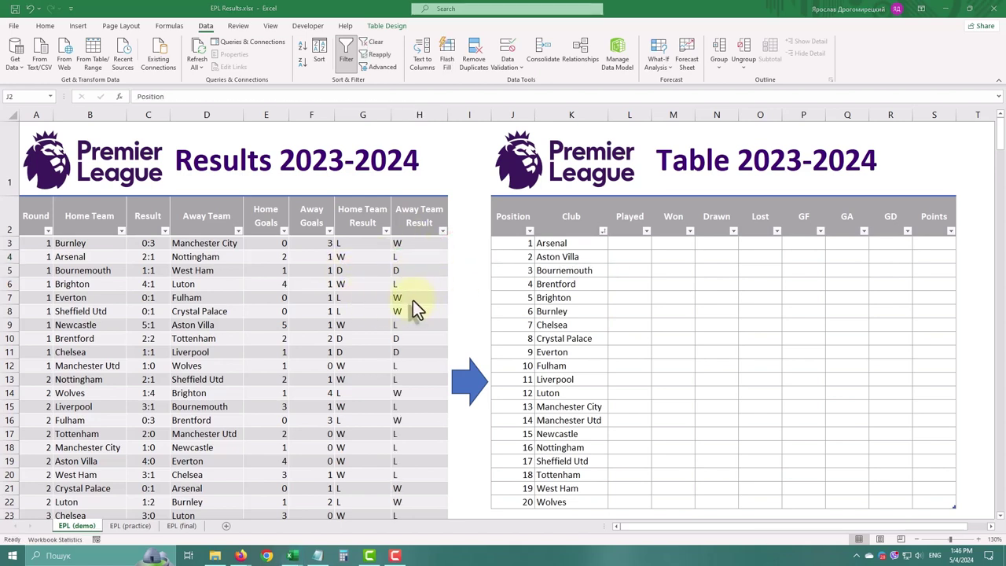
pyautogui.click(629, 217)
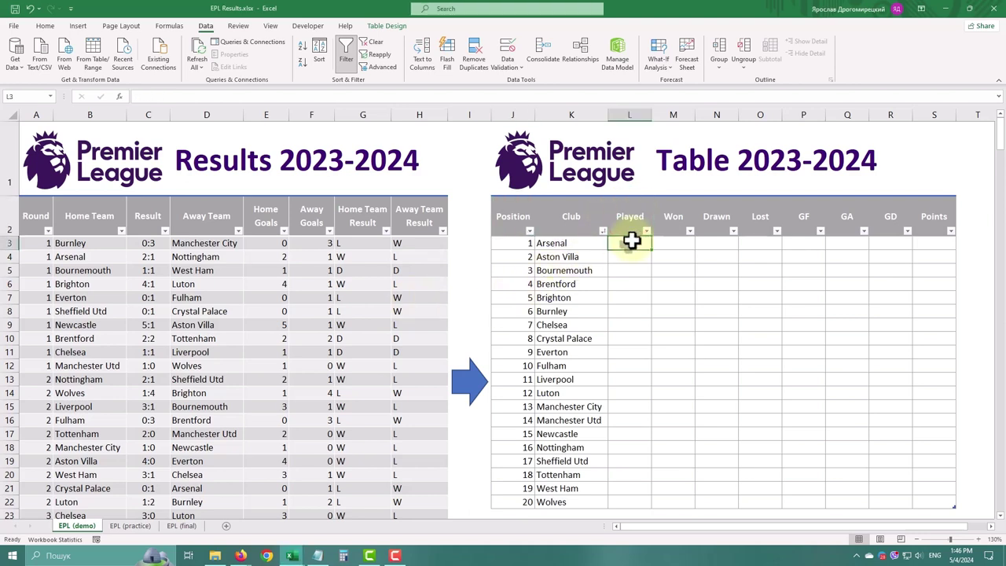
pyautogui.click(632, 242)
pyautogui.write('=c')
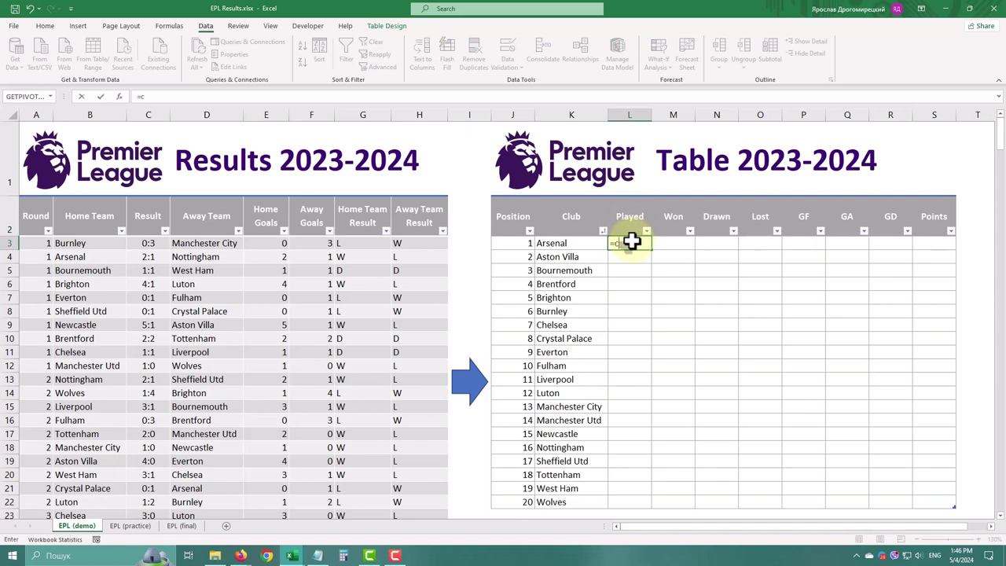
pyautogui.write('ounti')
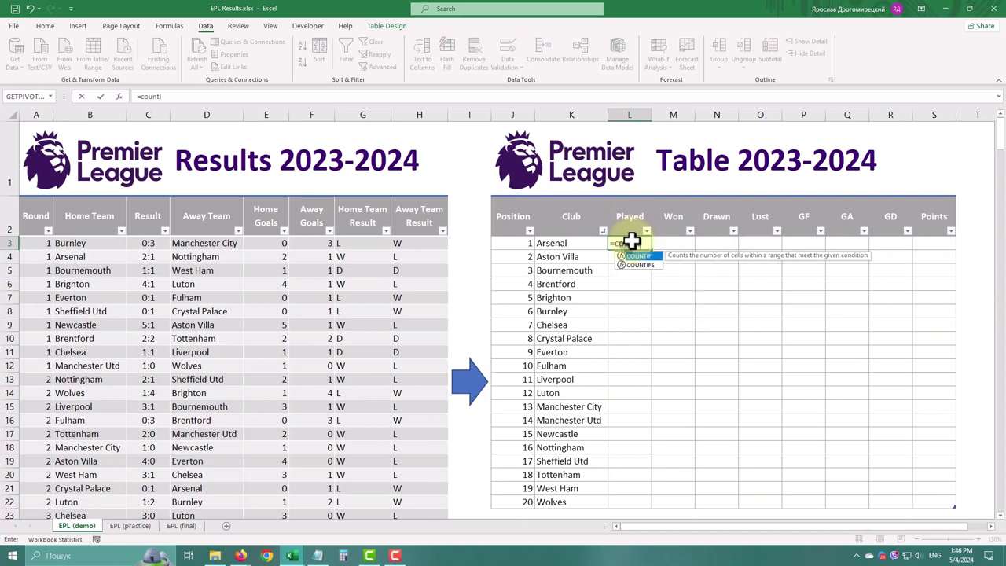
pyautogui.write('f(')
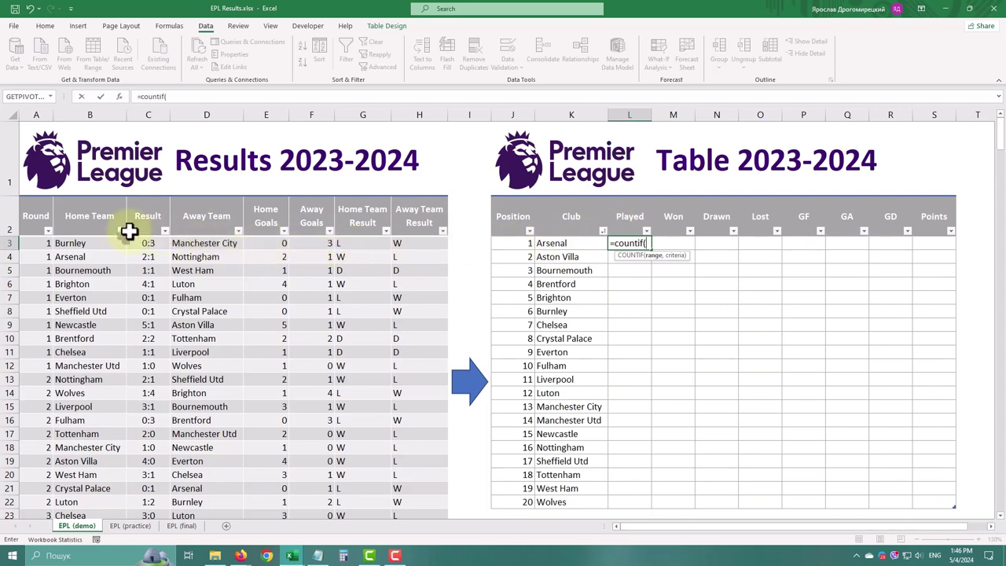
pyautogui.click(118, 96)
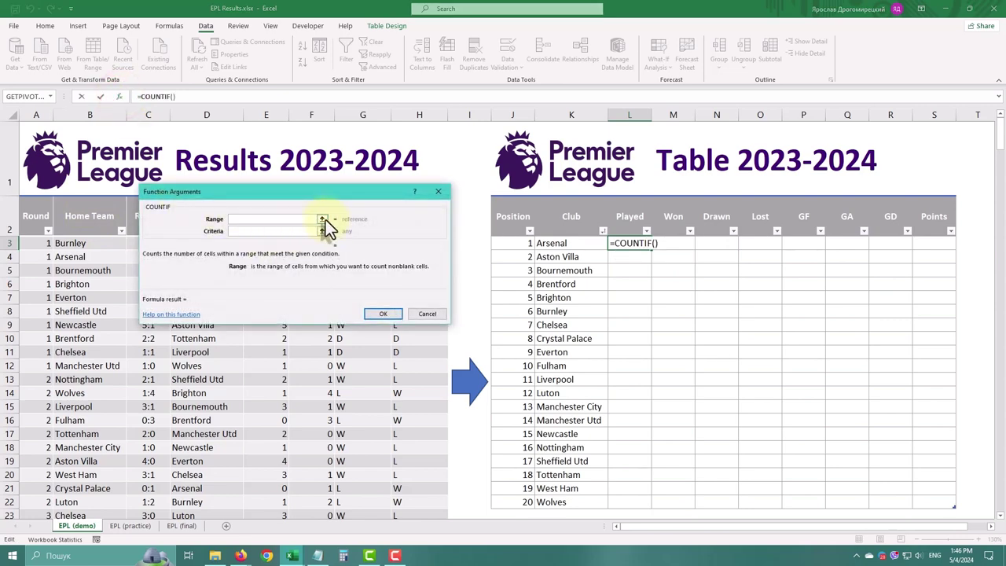
pyautogui.click(324, 220)
pyautogui.click(94, 204)
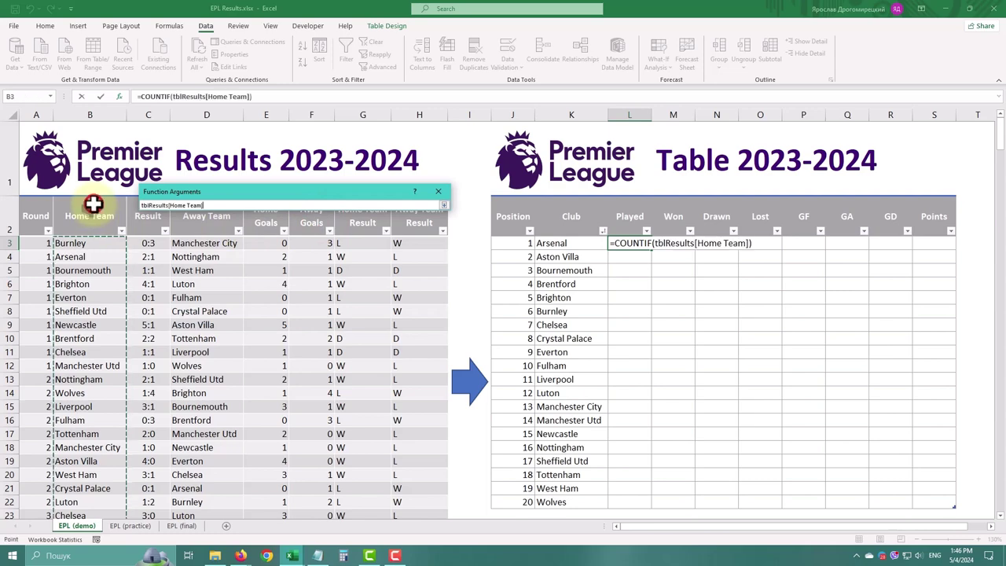
pyautogui.press('Return')
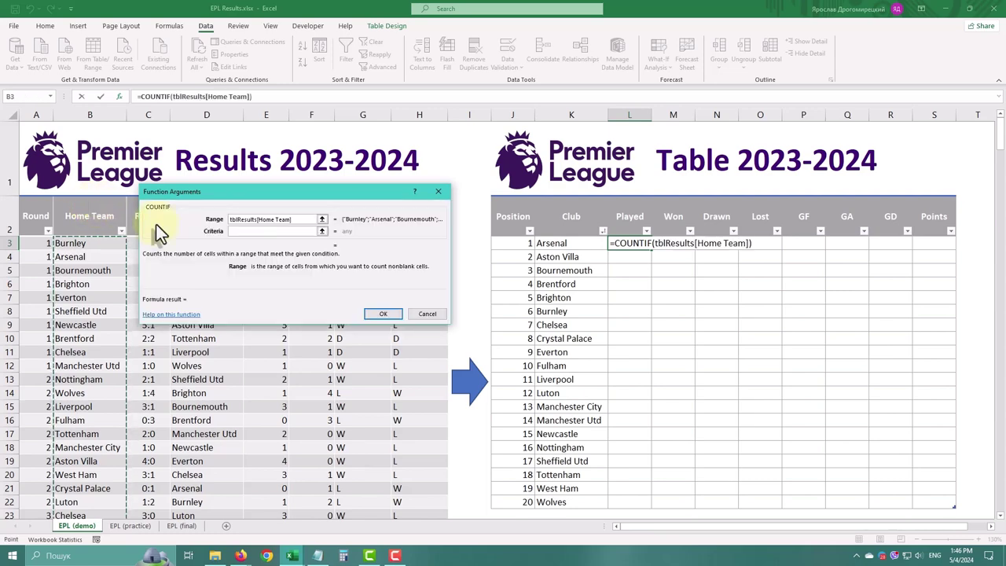
pyautogui.click(247, 231)
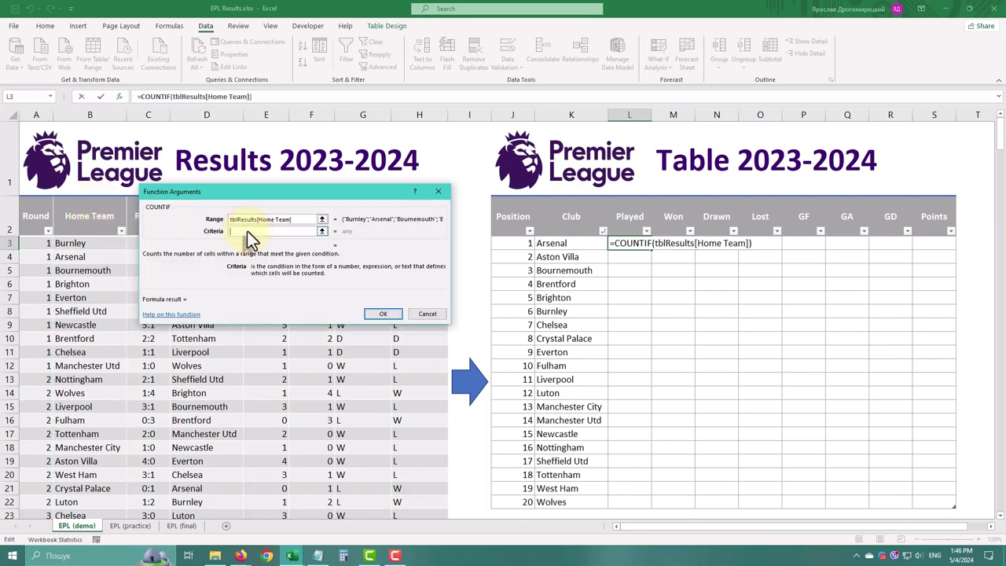
pyautogui.click(558, 242)
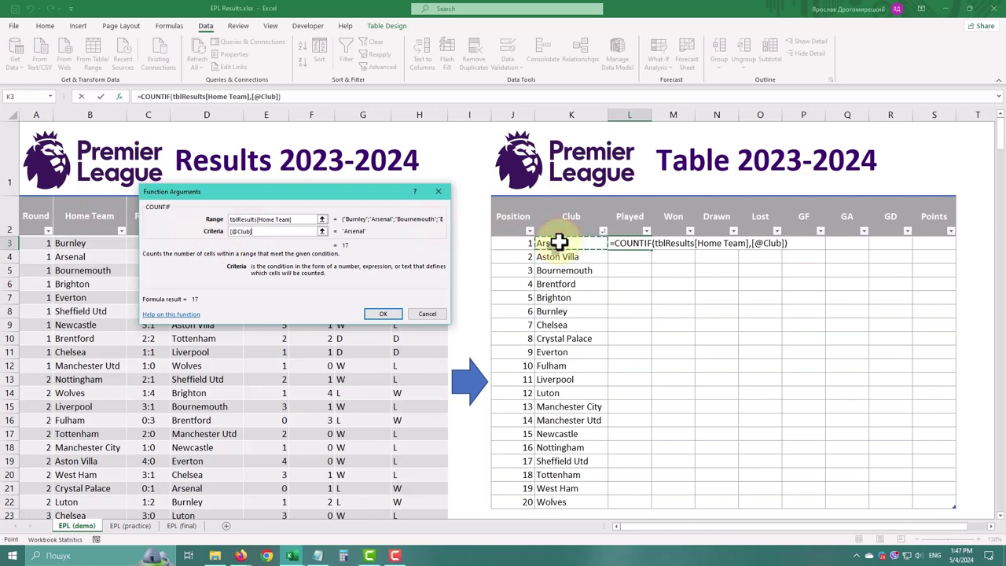
pyautogui.press('Return')
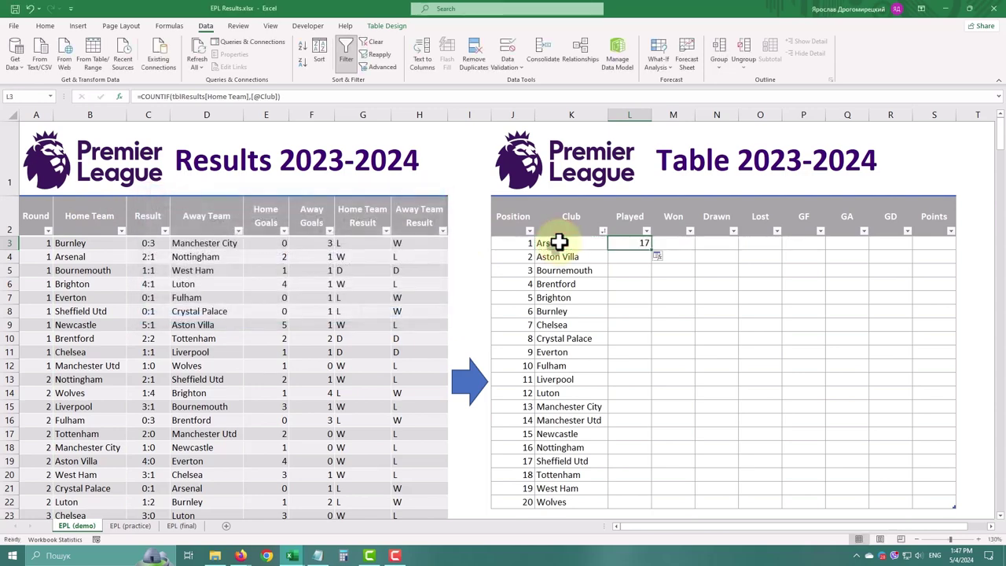
# Apply the COUNTIF to every club's Played cell and select the formula text
pyautogui.click(657, 257)
pyautogui.click(683, 271)
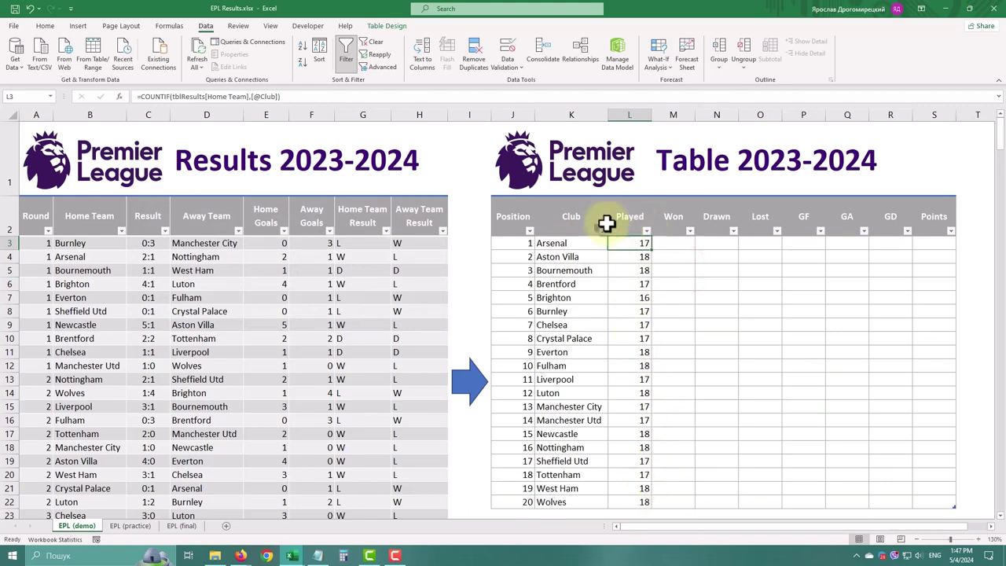
pyautogui.moveTo(289, 96); pyautogui.dragTo(146, 101)
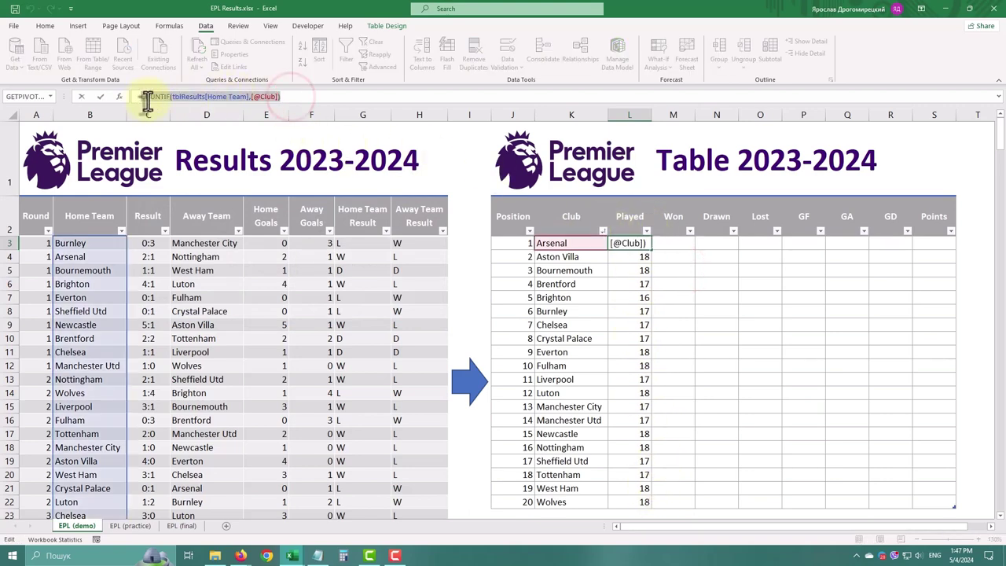
pyautogui.rightClick(147, 100)
pyautogui.click(191, 118)
pyautogui.click(335, 99)
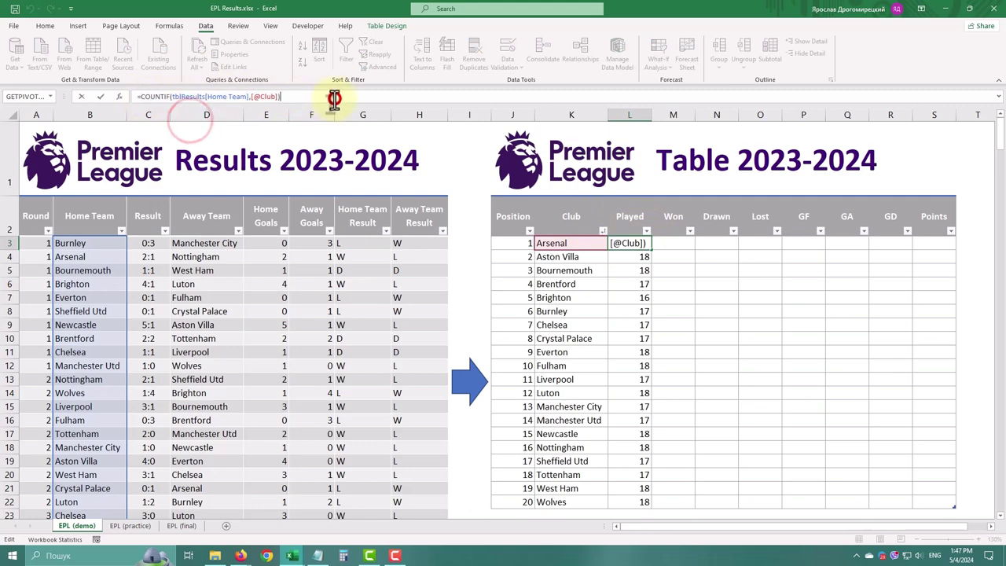
pyautogui.write('+')
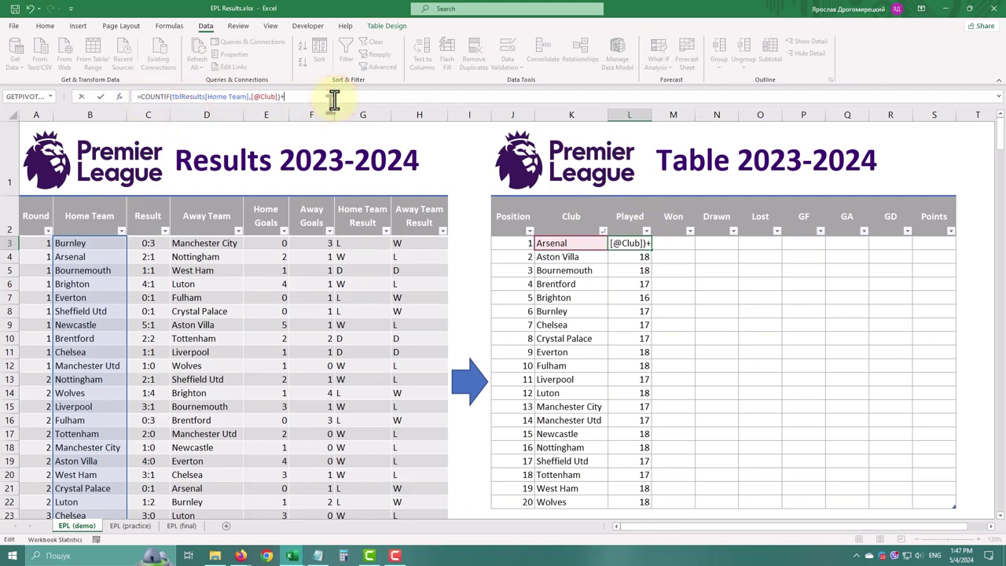
pyautogui.hotkey('ctrl', 'v')
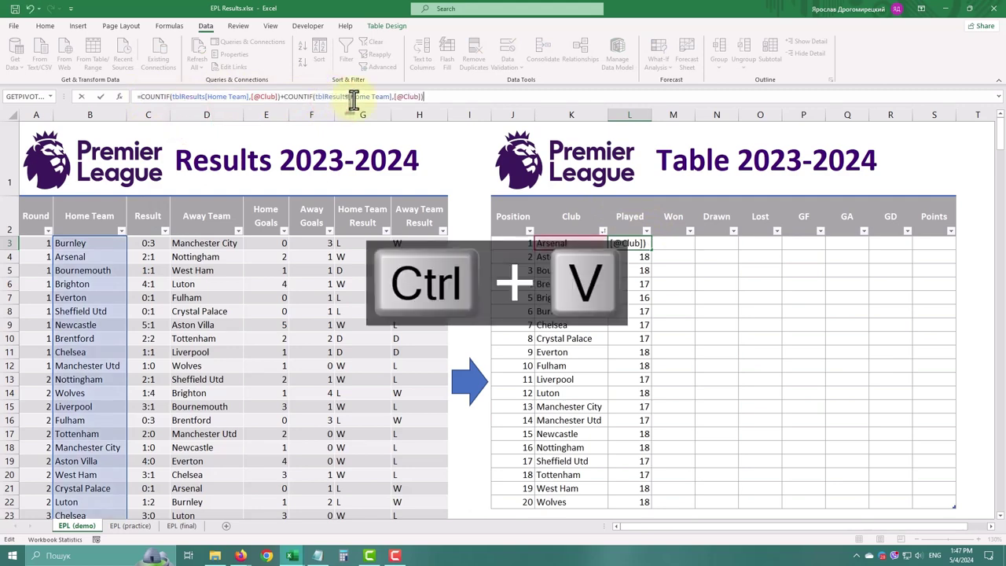
pyautogui.moveTo(350, 97); pyautogui.dragTo(369, 98)
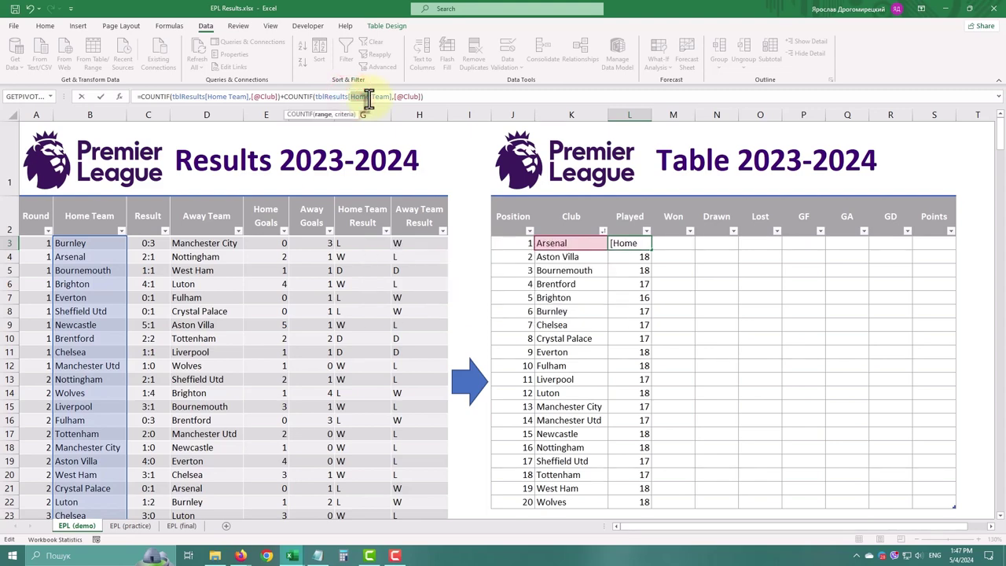
pyautogui.write('Awa')
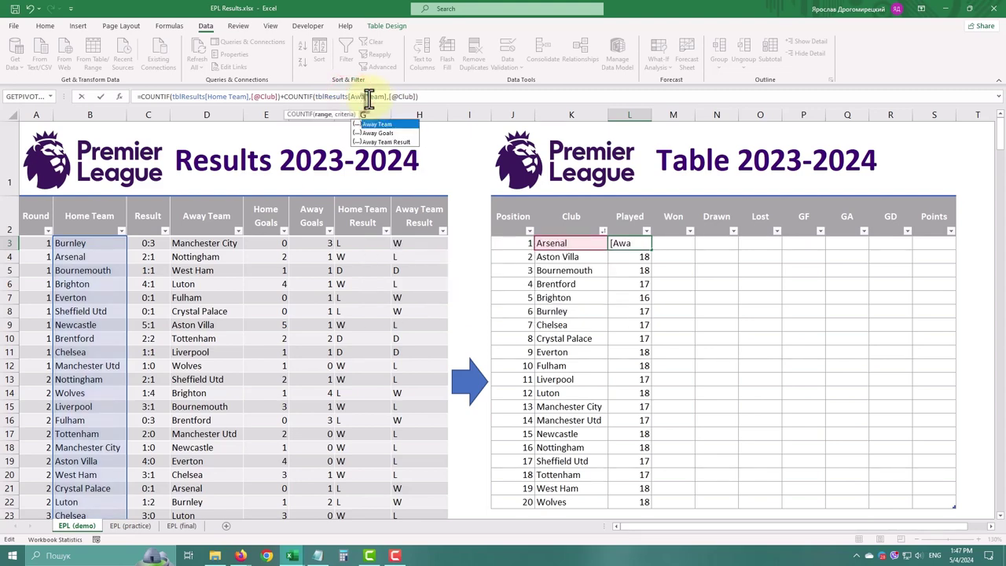
pyautogui.write('y')
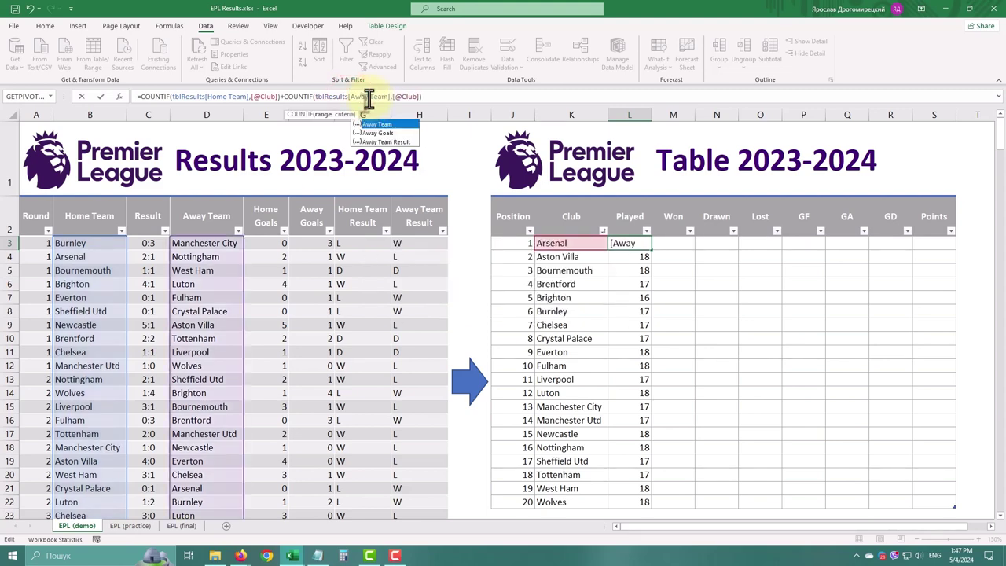
pyautogui.click(479, 99)
pyautogui.press('Return')
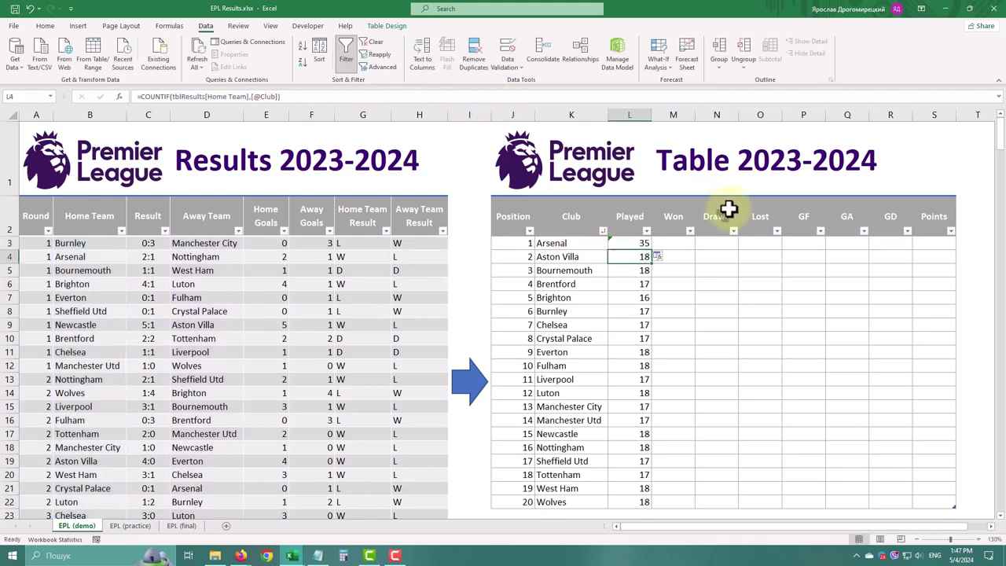
pyautogui.click(674, 266)
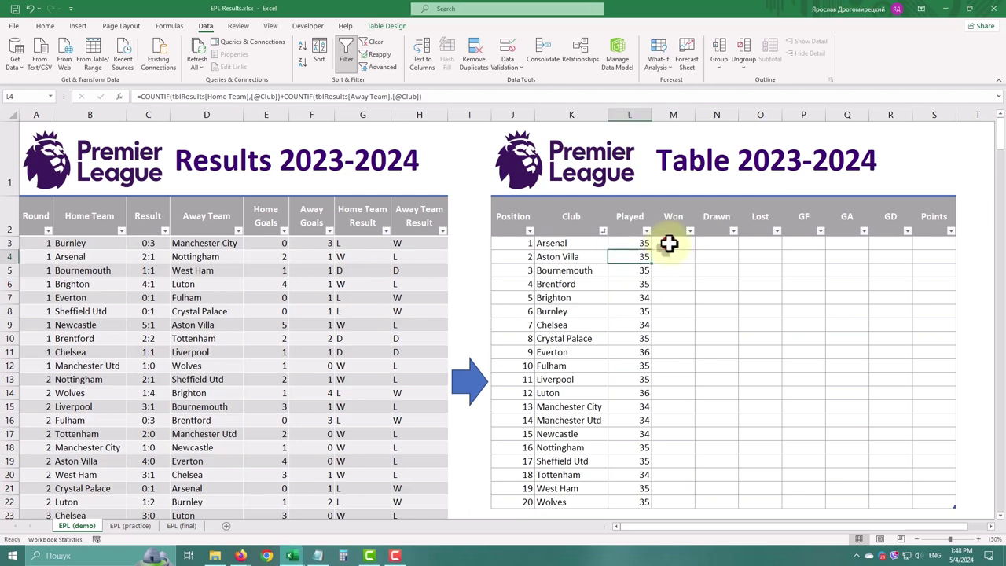
pyautogui.click(668, 244)
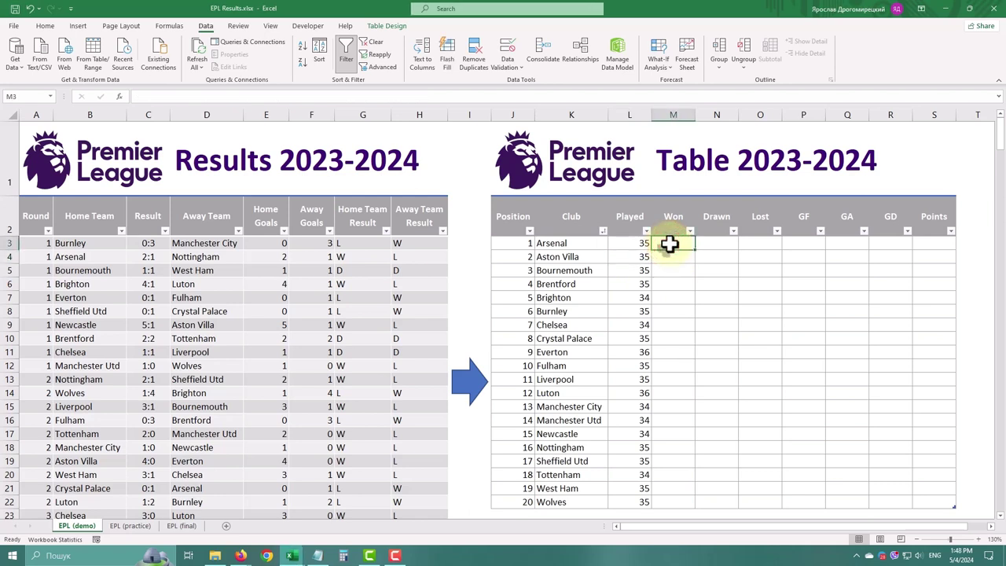
pyautogui.write('=')
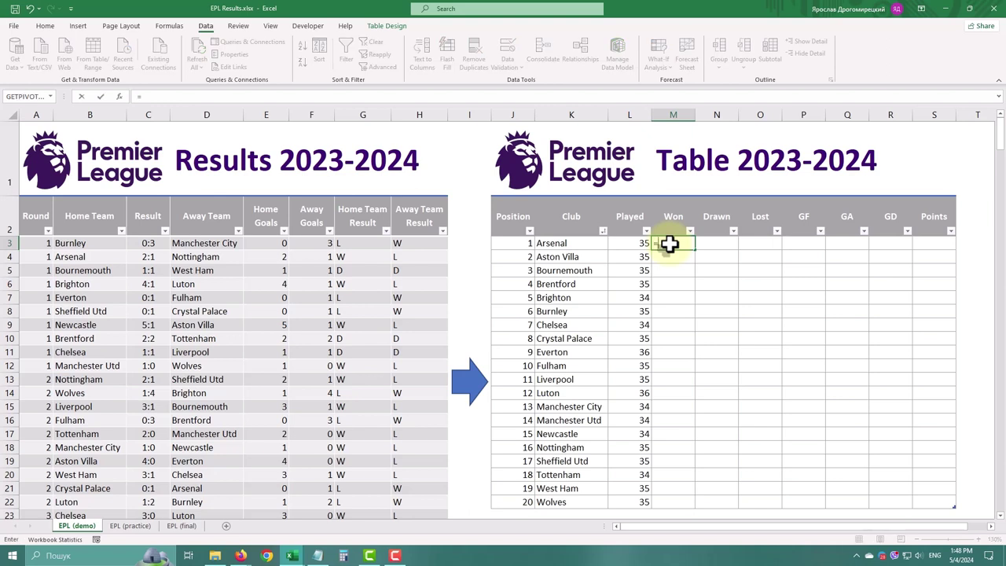
pyautogui.write('count')
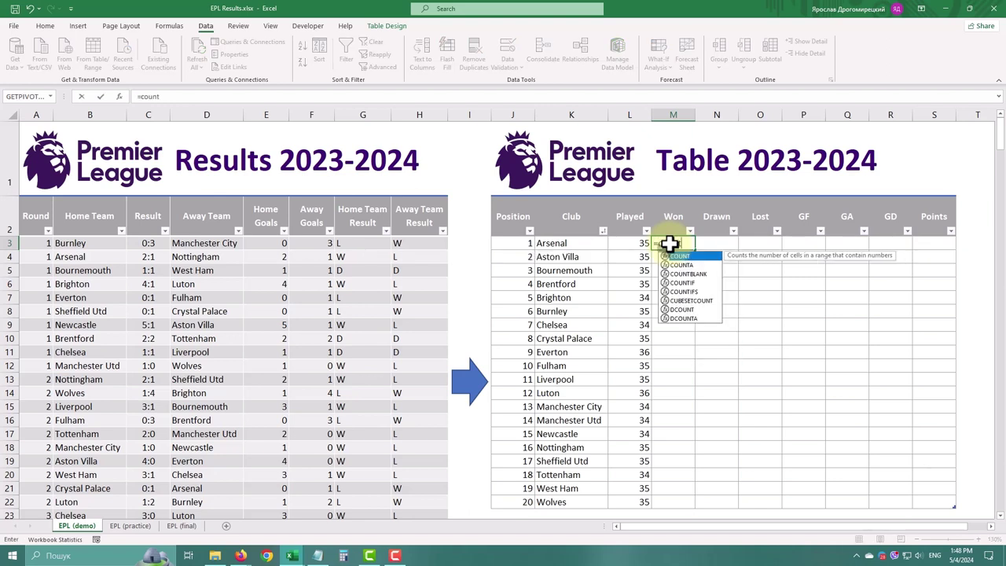
pyautogui.write('ifs')
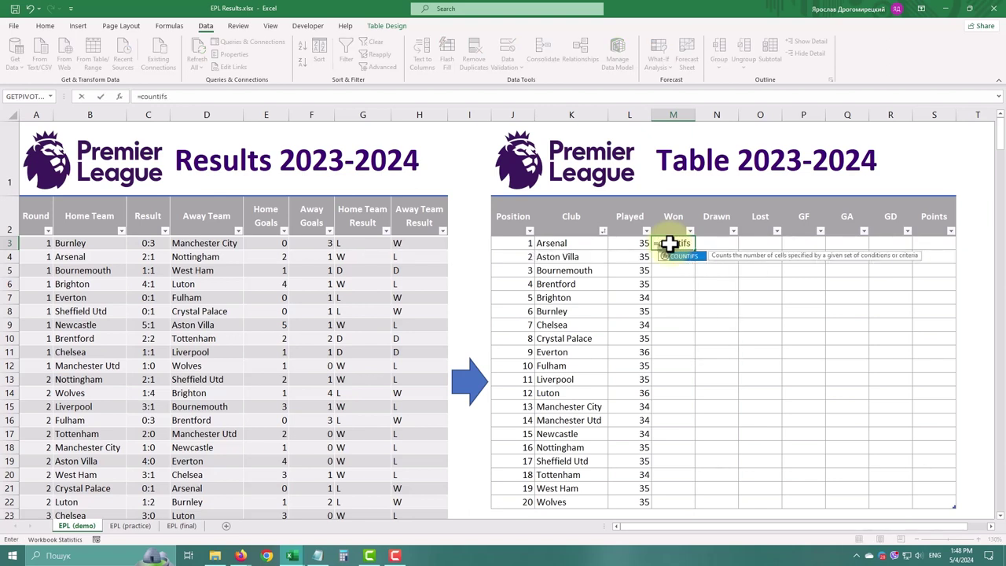
pyautogui.write('(')
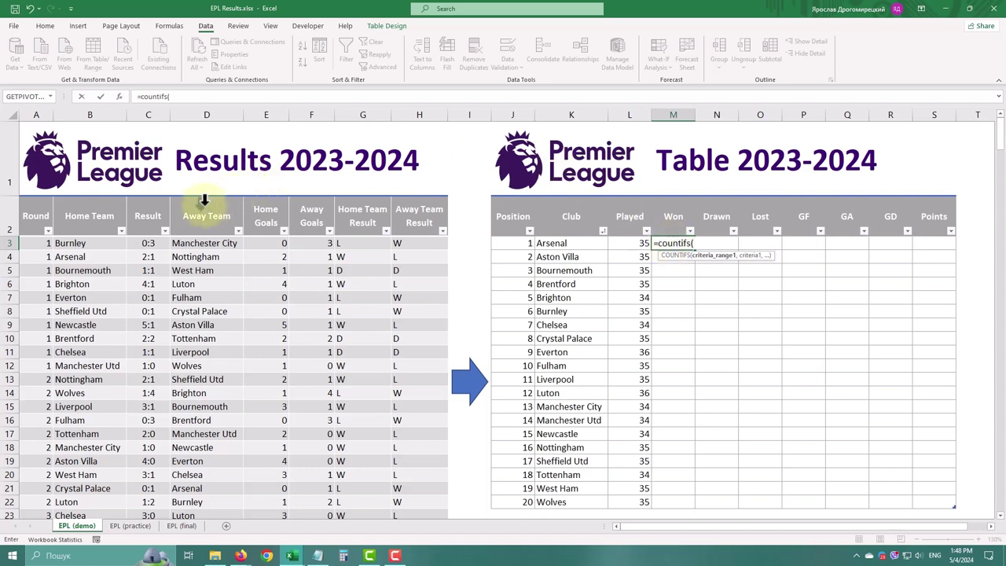
pyautogui.click(92, 195)
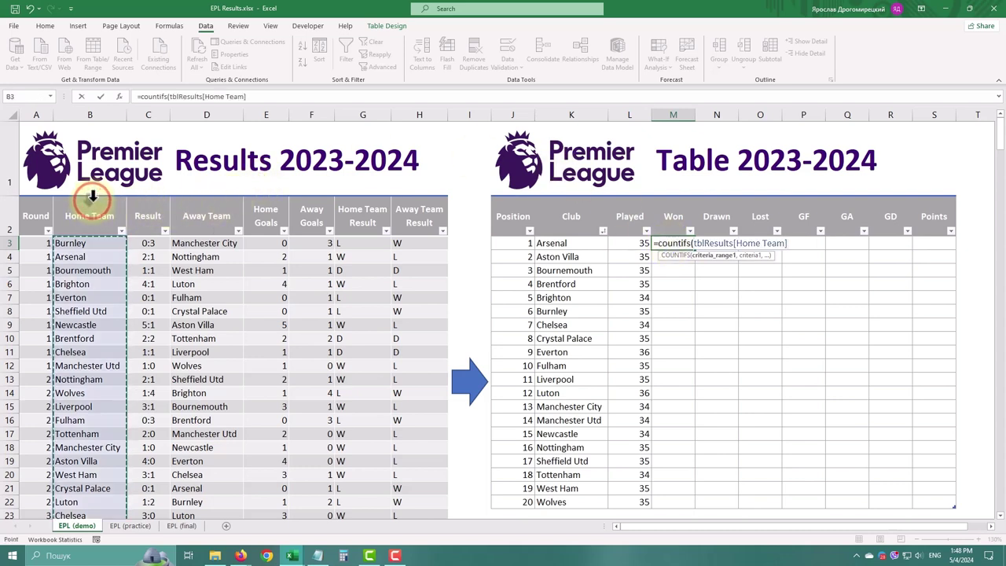
pyautogui.write(',')
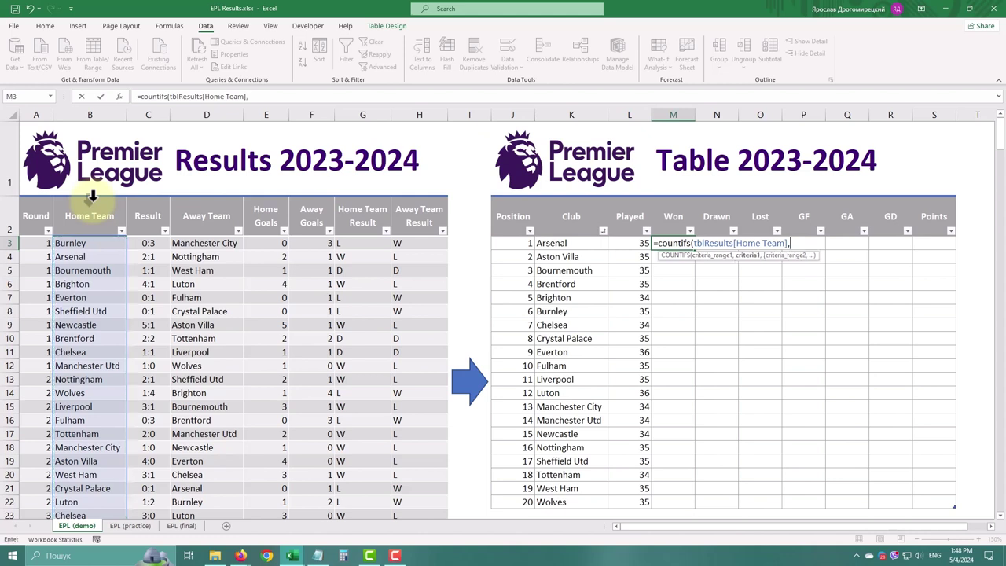
pyautogui.click(543, 242)
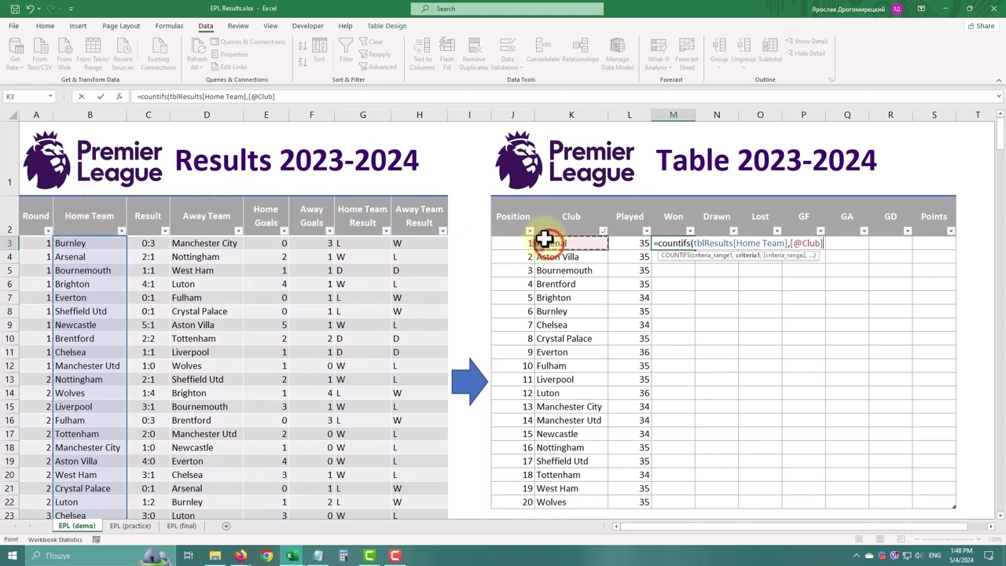
pyautogui.write(',')
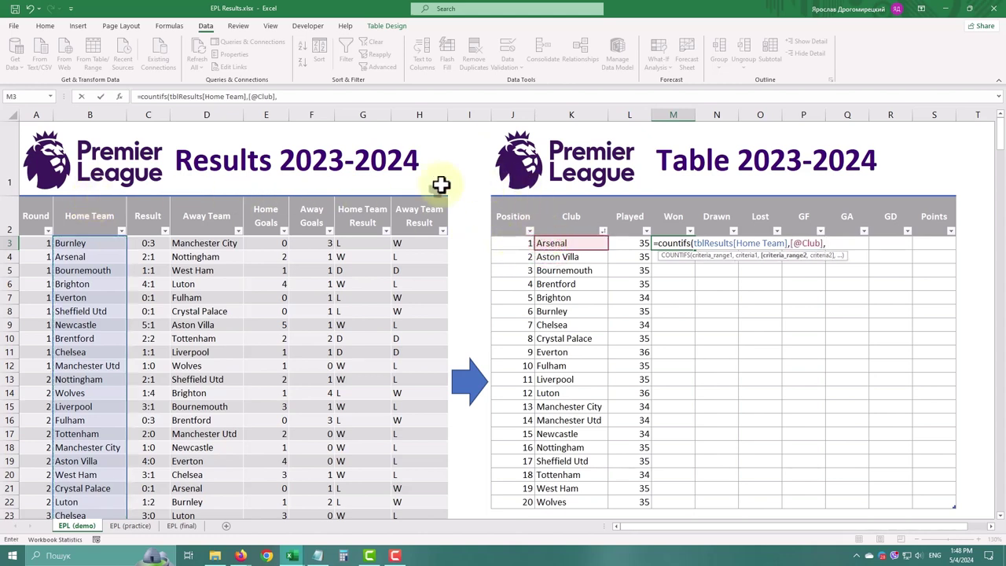
pyautogui.click(364, 197)
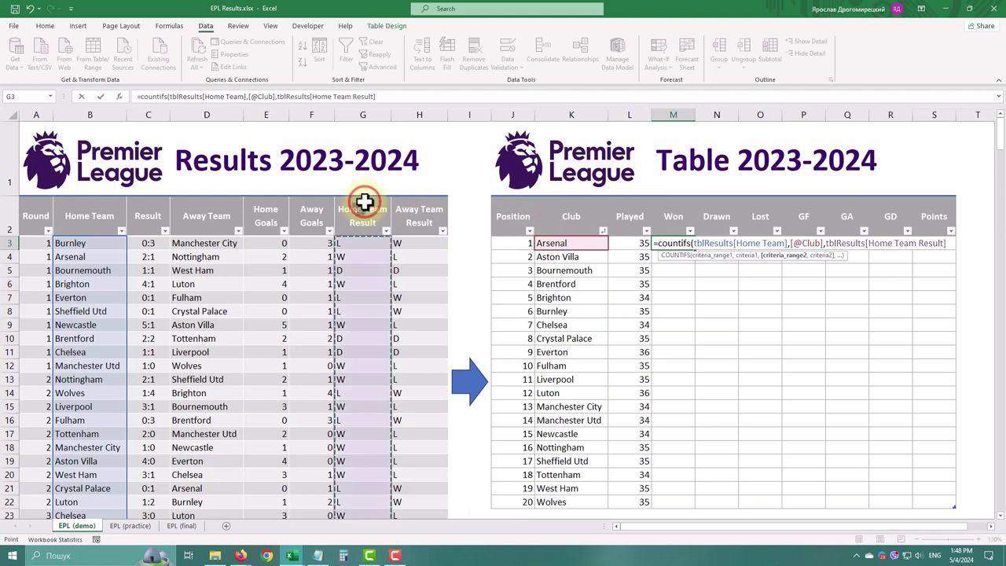
pyautogui.write(',"W')
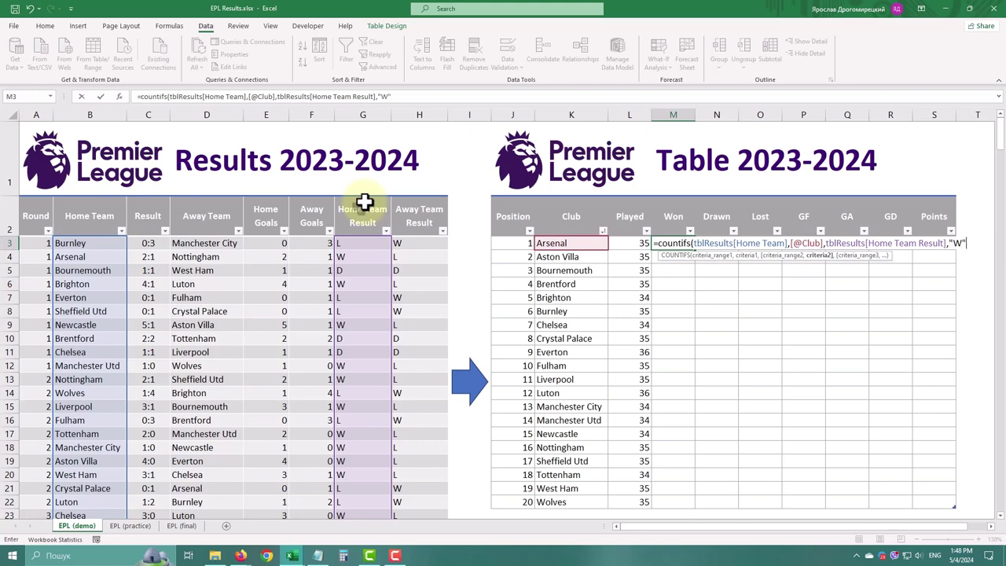
pyautogui.write('")')
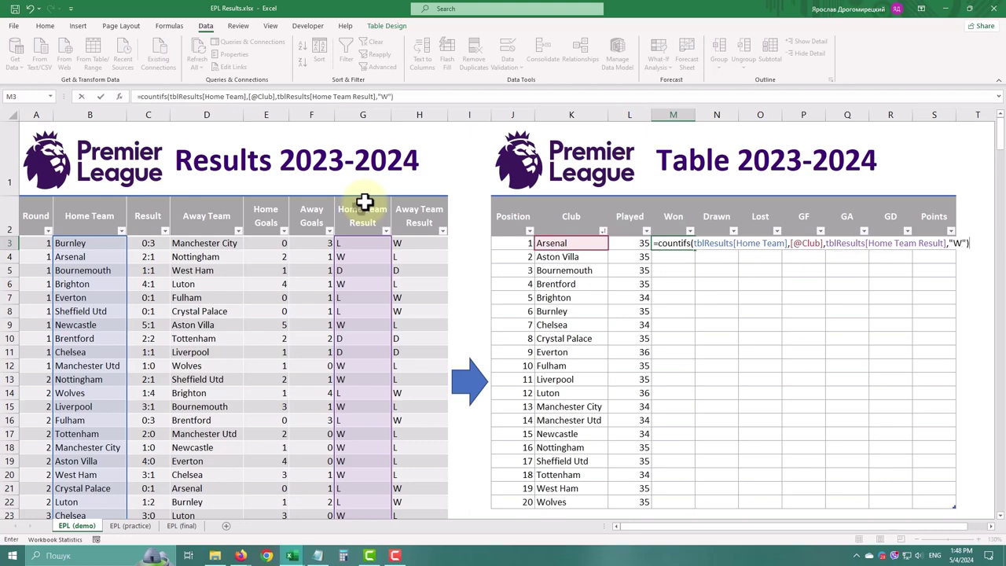
pyautogui.press('Return')
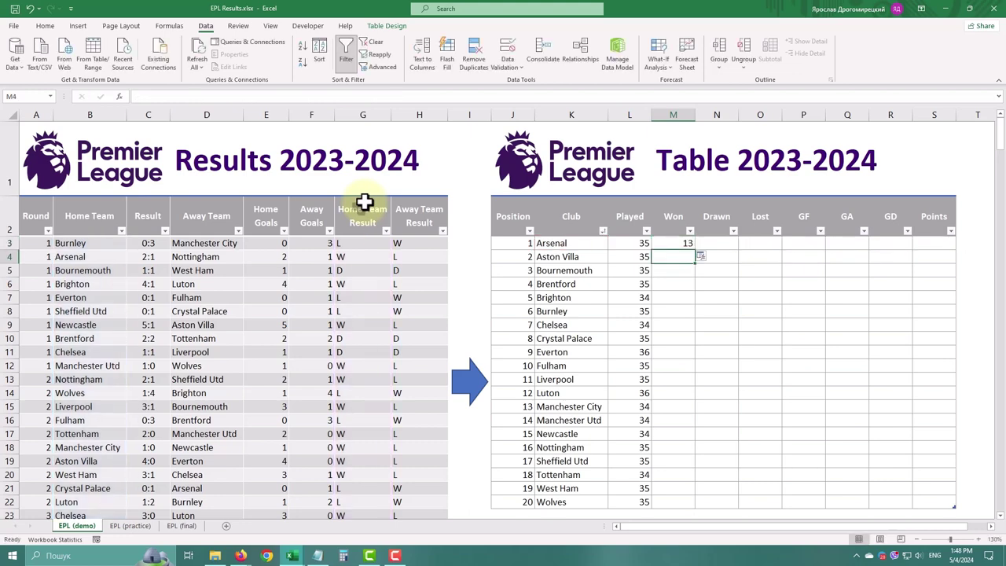
pyautogui.click(702, 265)
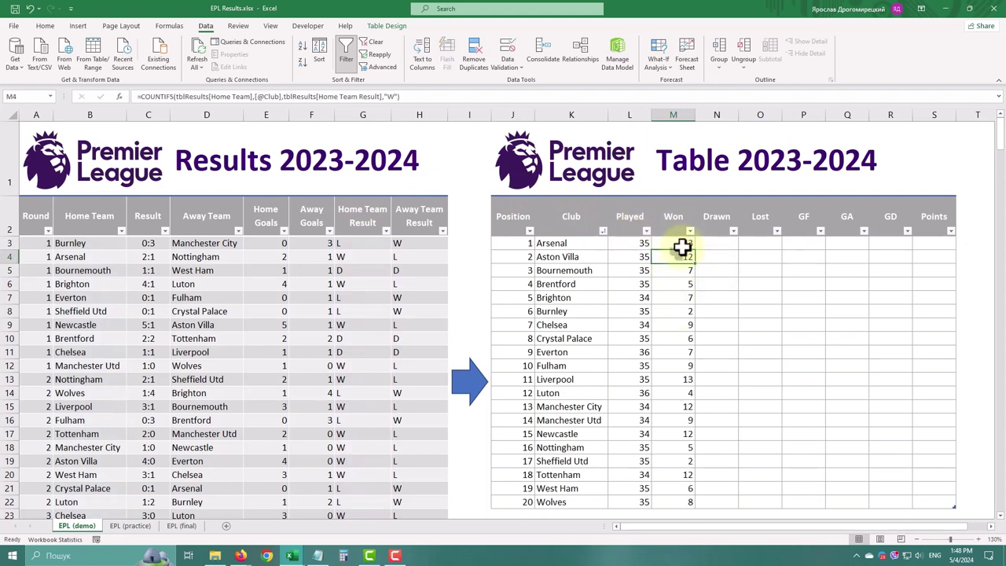
pyautogui.moveTo(398, 93); pyautogui.dragTo(130, 94)
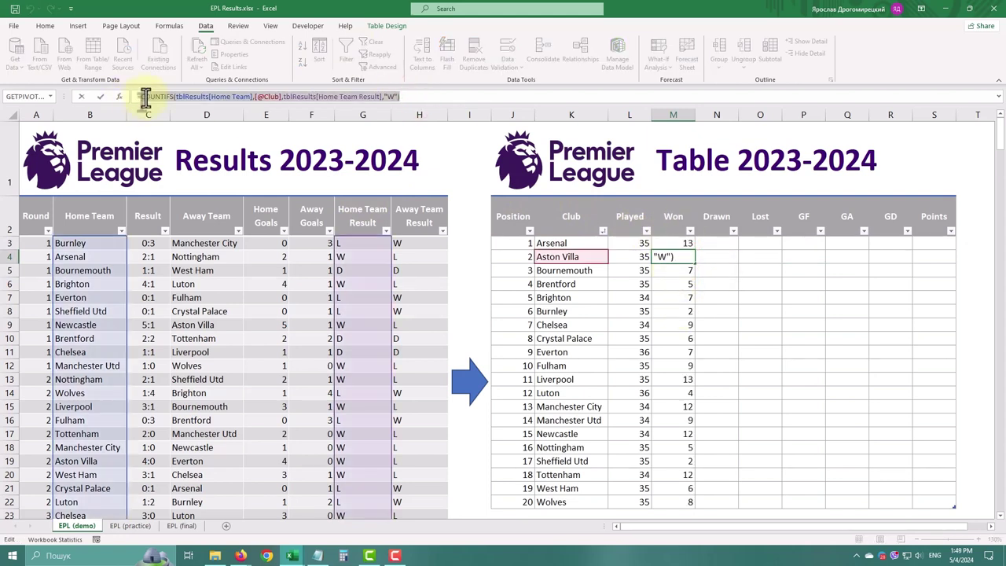
# Add a second COUNTIFS on Away Team and Away Team Result to the Won formula
pyautogui.rightClick(143, 96)
pyautogui.click(184, 119)
pyautogui.click(433, 96)
pyautogui.write('+')
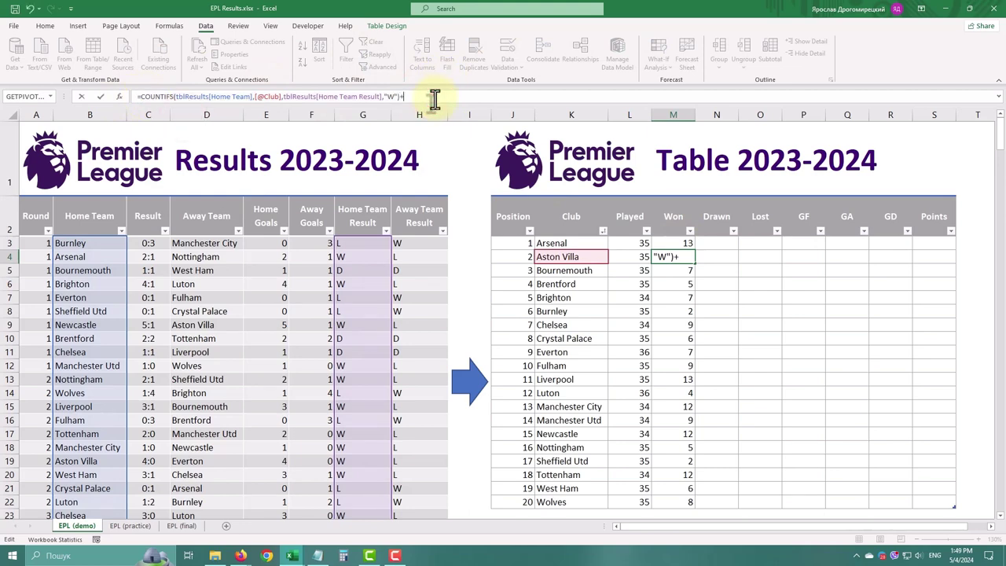
pyautogui.hotkey('ctrl', 'v')
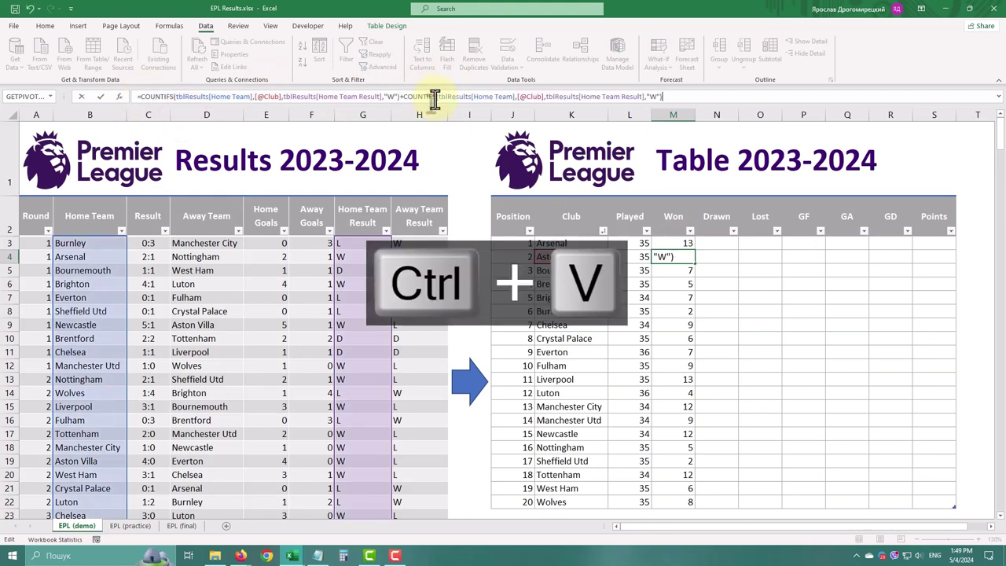
pyautogui.doubleClick(479, 96)
pyautogui.write('Away')
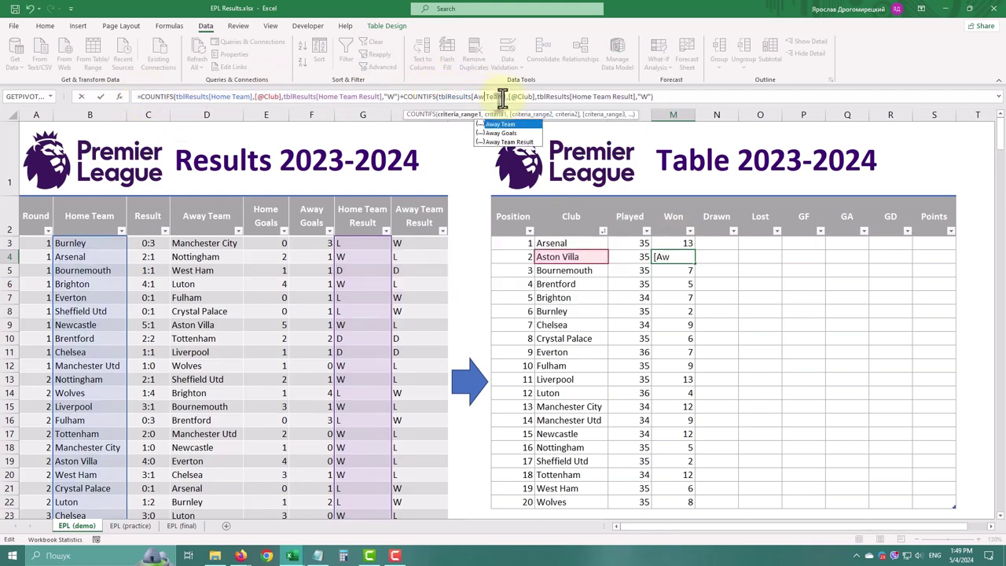
pyautogui.doubleClick(582, 96)
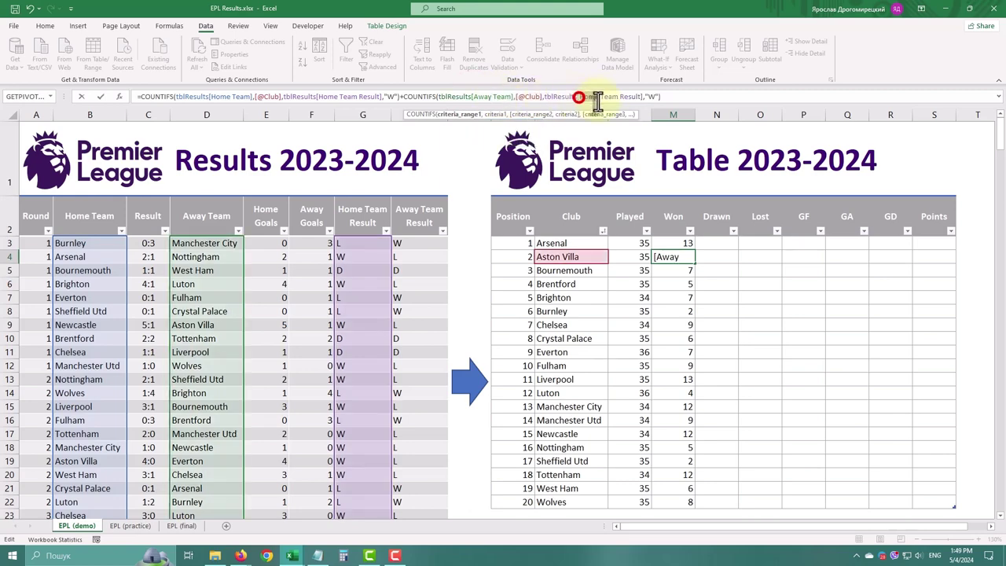
pyautogui.write('Away')
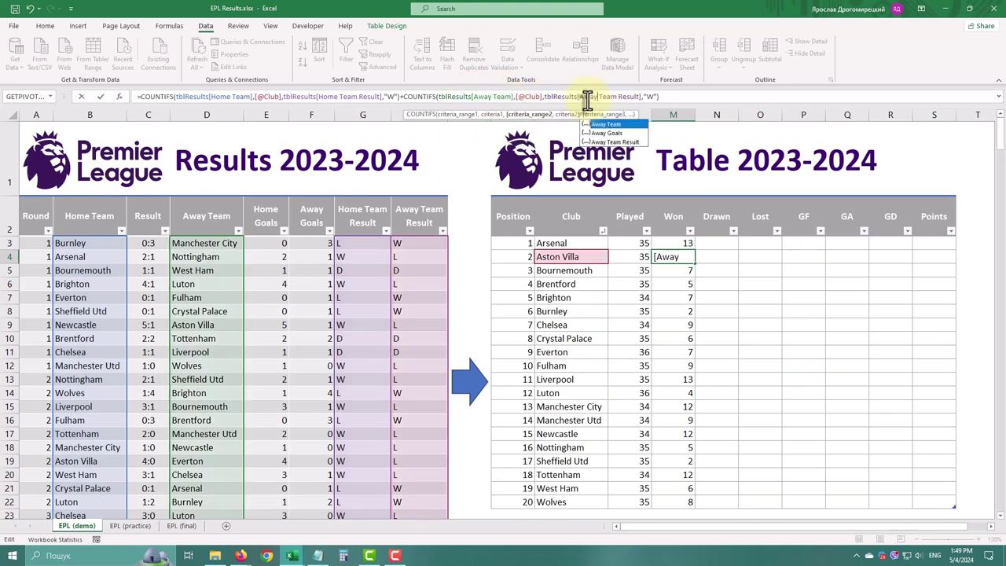
pyautogui.press('Return')
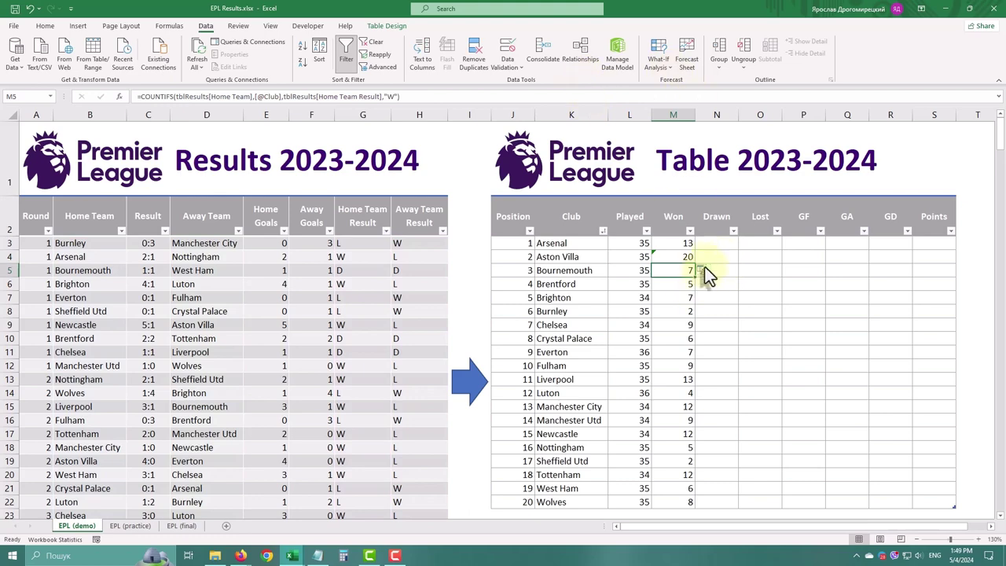
# Copy Arsenal's wins formula for reuse in the Drawn cell N3
pyautogui.click(677, 243)
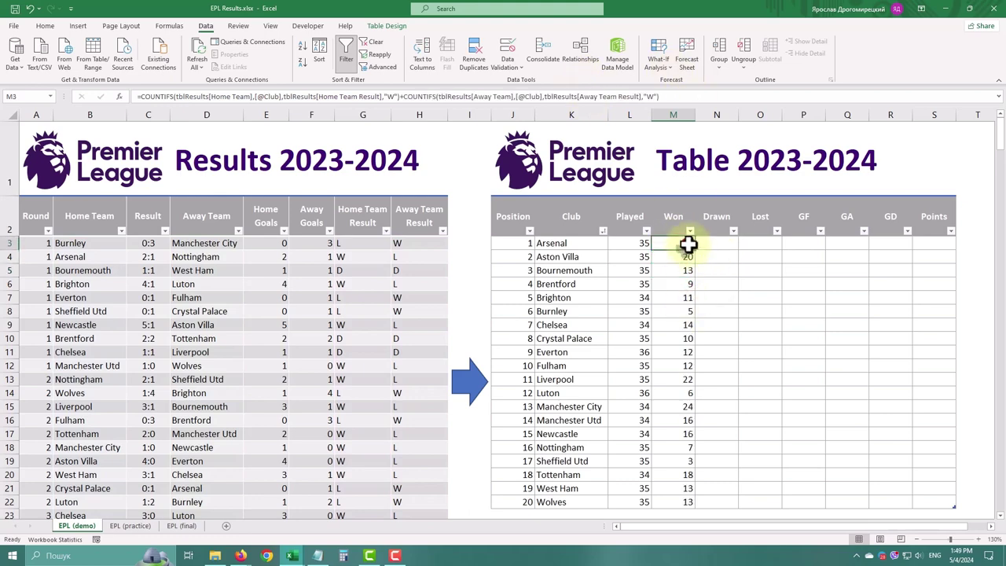
pyautogui.click(680, 96)
pyautogui.rightClick(167, 98)
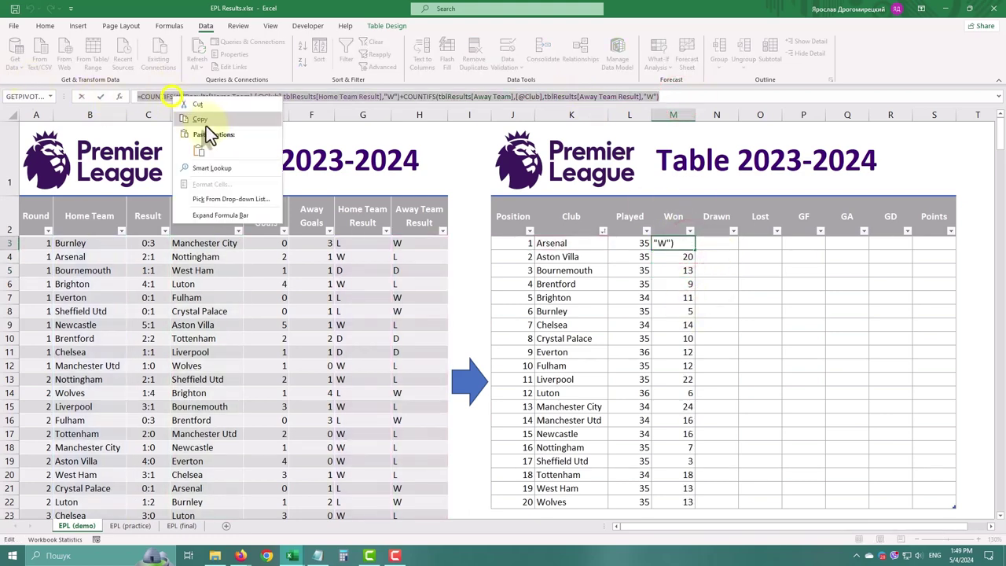
pyautogui.click(209, 113)
pyautogui.click(717, 242)
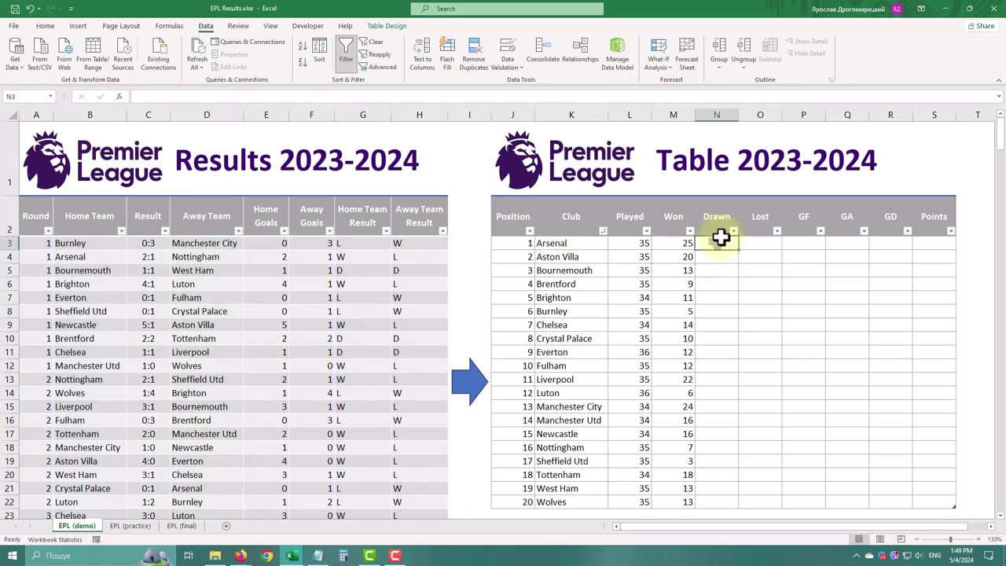
pyautogui.click(411, 96)
# Fill the Drawn column with the wins formula changed to "D" criteria
pyautogui.hotkey('ctrl', 'v')
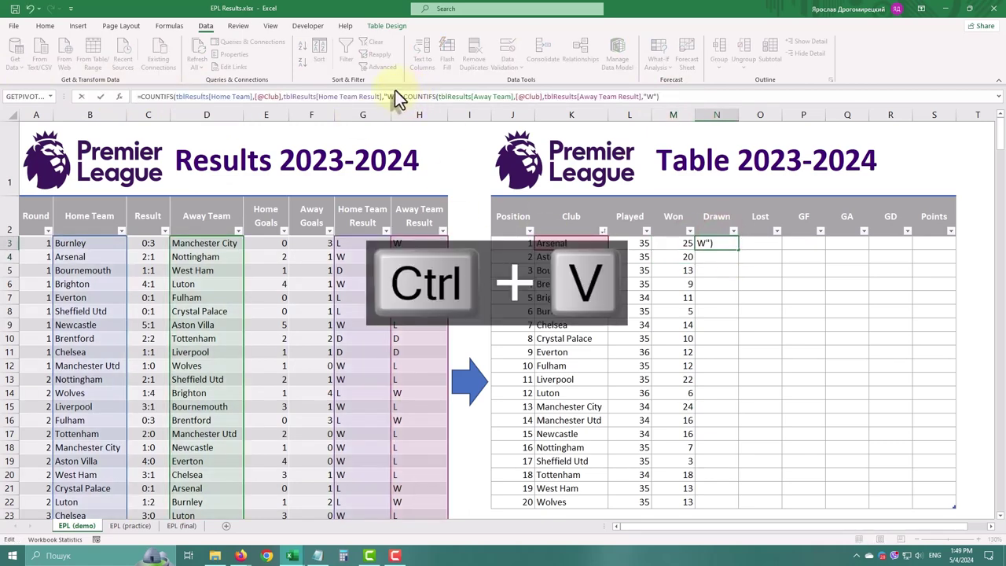
pyautogui.click(391, 96)
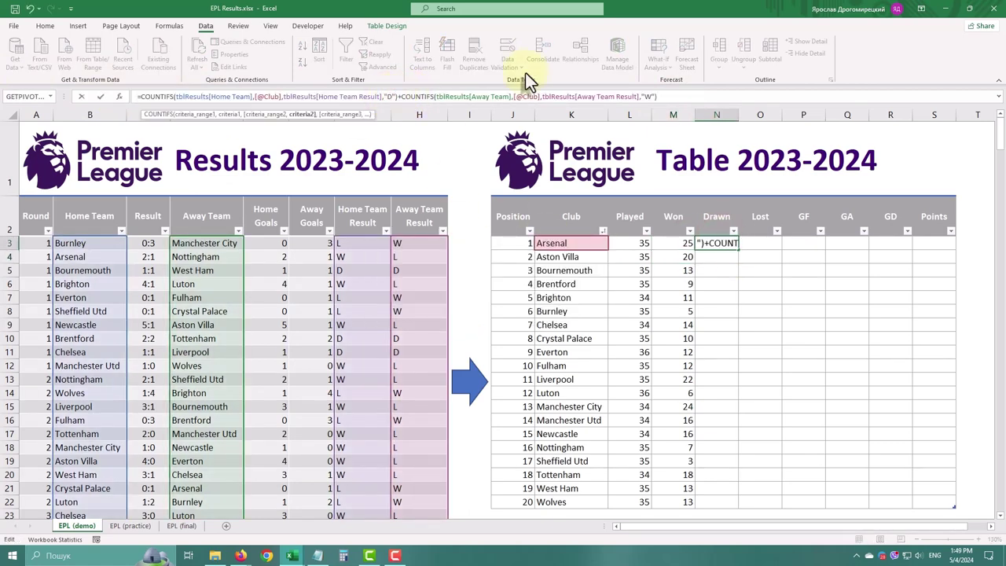
pyautogui.click(646, 96)
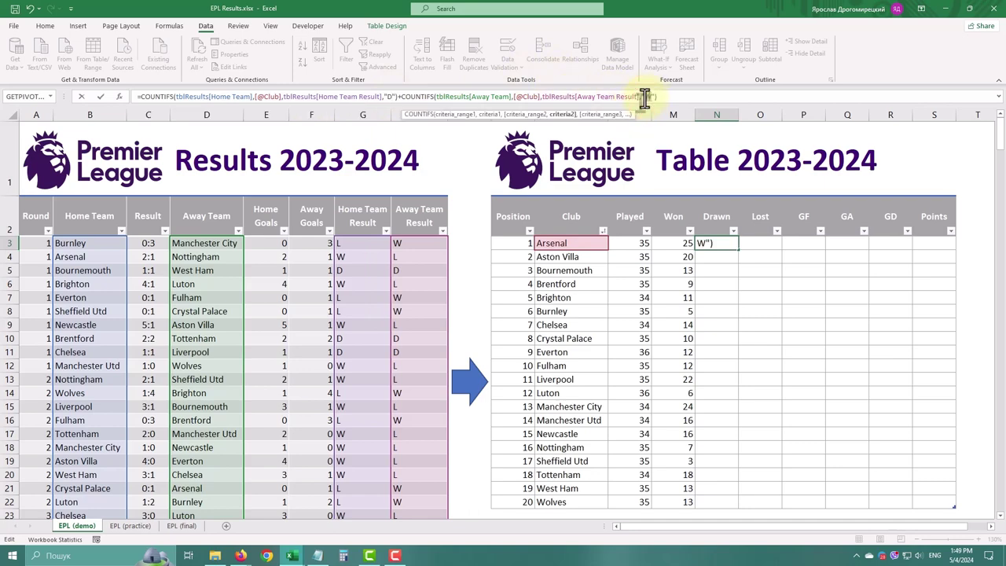
pyautogui.write('D')
pyautogui.press('Return')
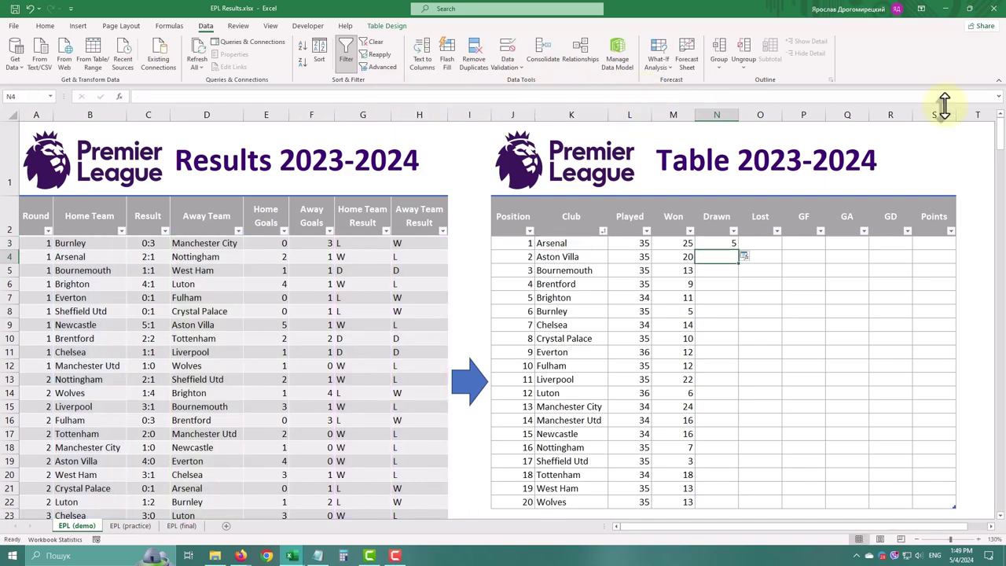
pyautogui.click(751, 267)
# Copy the draws formula from N3 into Arsenal's Lost cell O3
pyautogui.click(734, 243)
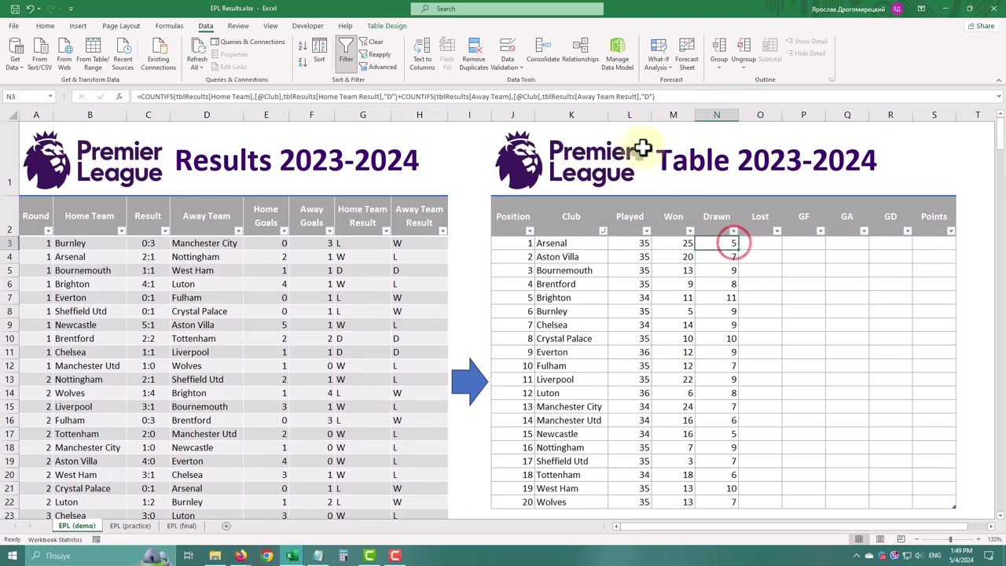
pyautogui.click(664, 96)
pyautogui.hotkey('ctrl', 'c')
pyautogui.press('Escape')
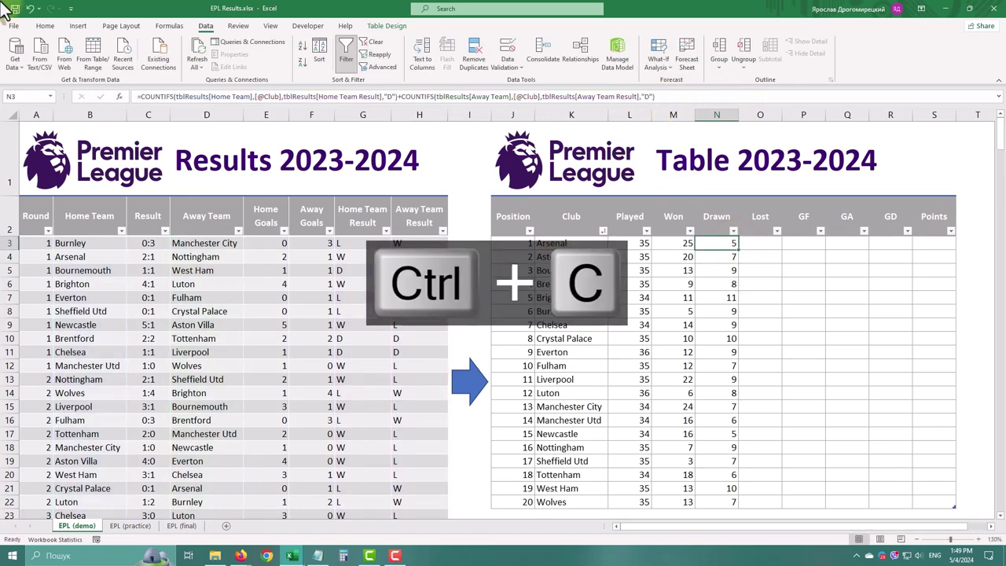
pyautogui.click(752, 243)
pyautogui.click(761, 244)
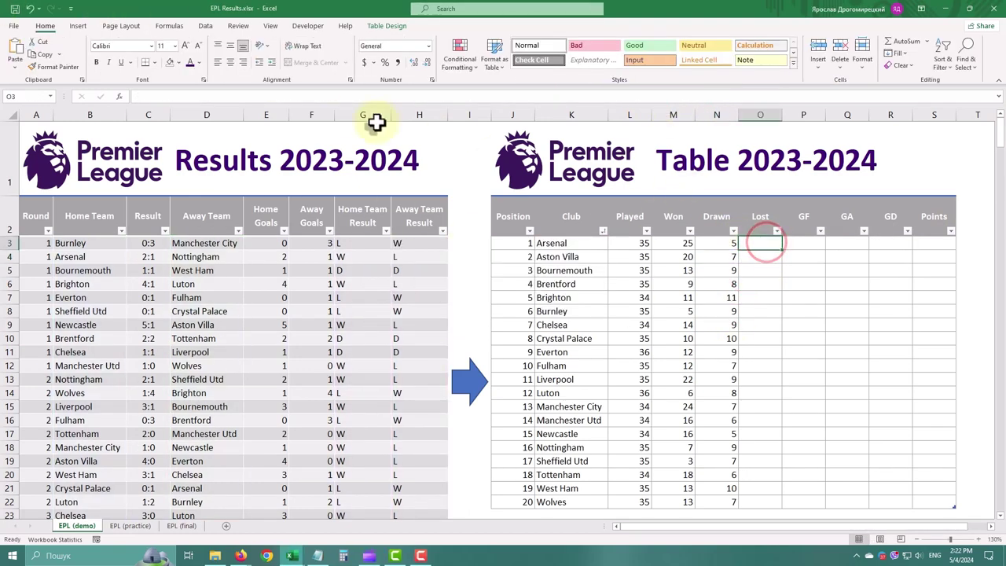
pyautogui.click(338, 98)
pyautogui.hotkey('ctrl', 'v')
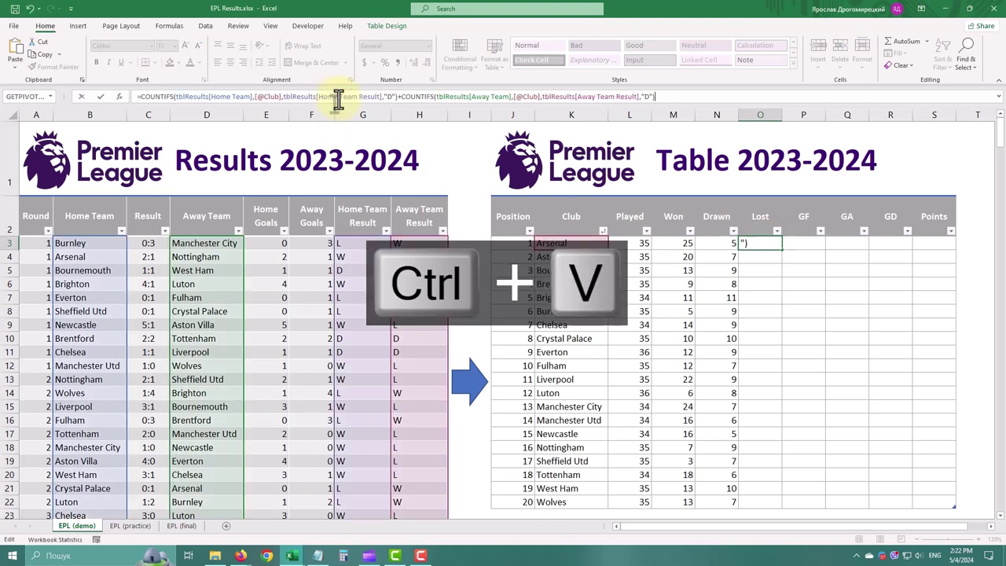
# Change the Lost criteria to home "L" and away "W" and fill the column
pyautogui.doubleClick(388, 96)
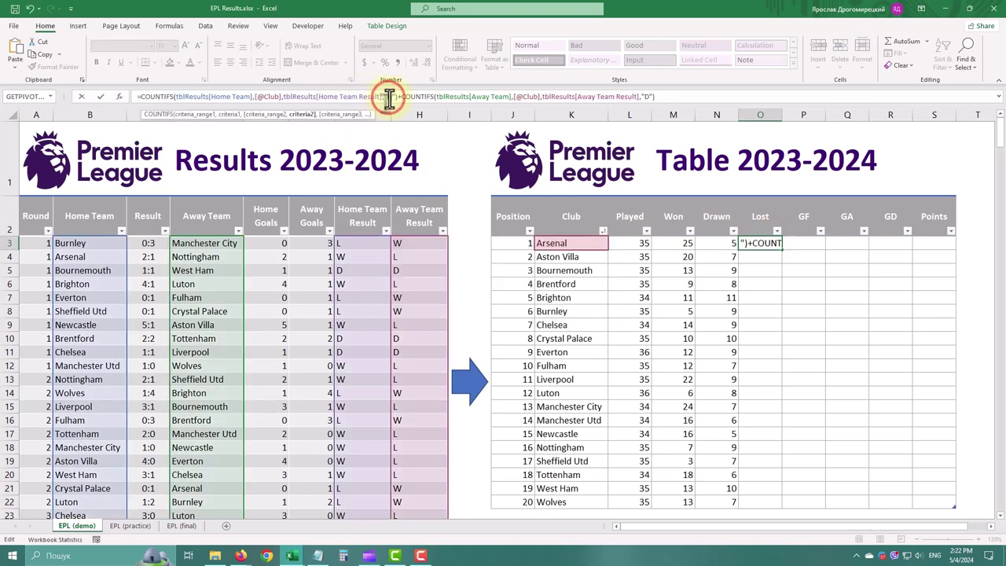
pyautogui.write('L')
pyautogui.doubleClick(644, 96)
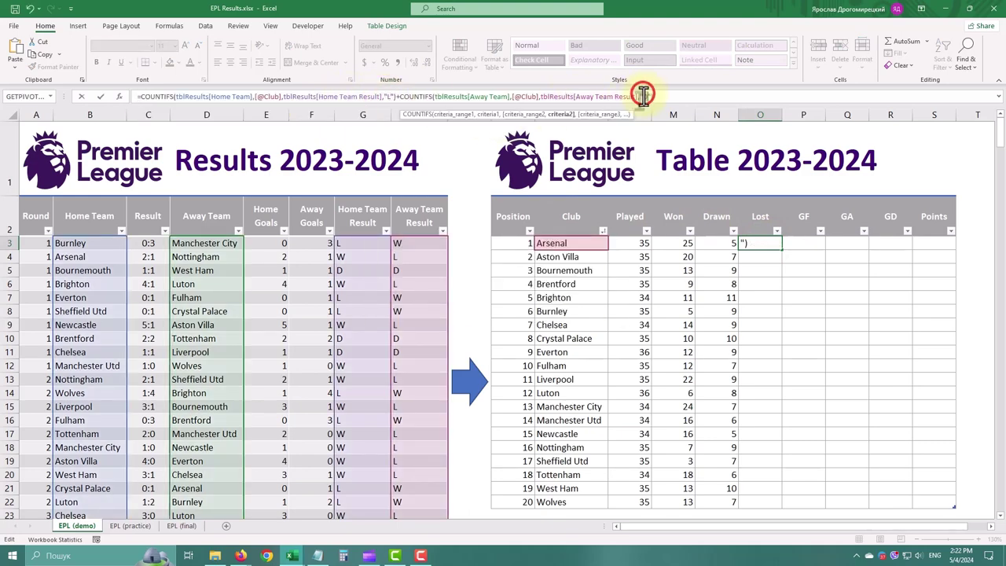
pyautogui.write('W')
pyautogui.press('Return')
pyautogui.click(787, 255)
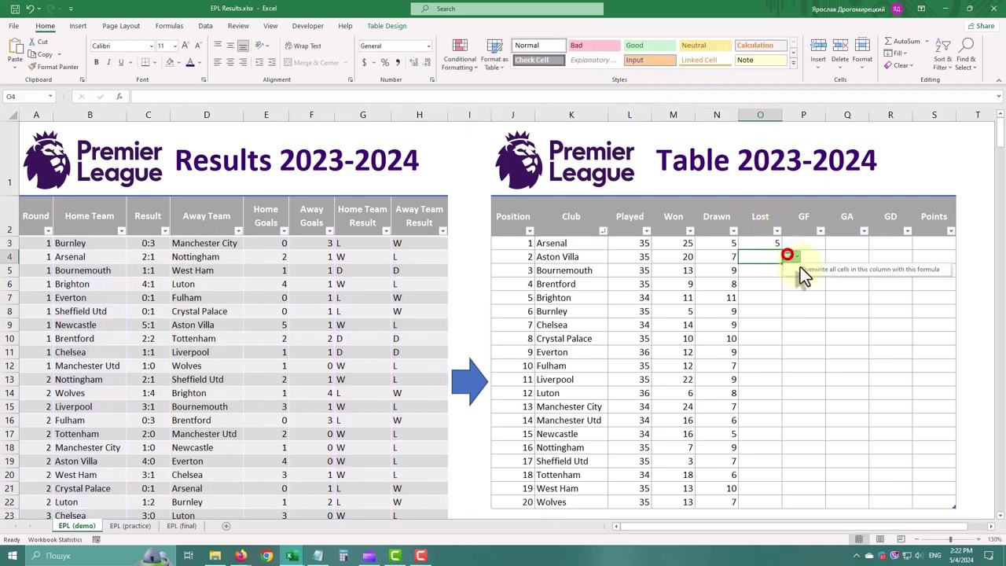
pyautogui.click(810, 271)
pyautogui.click(817, 241)
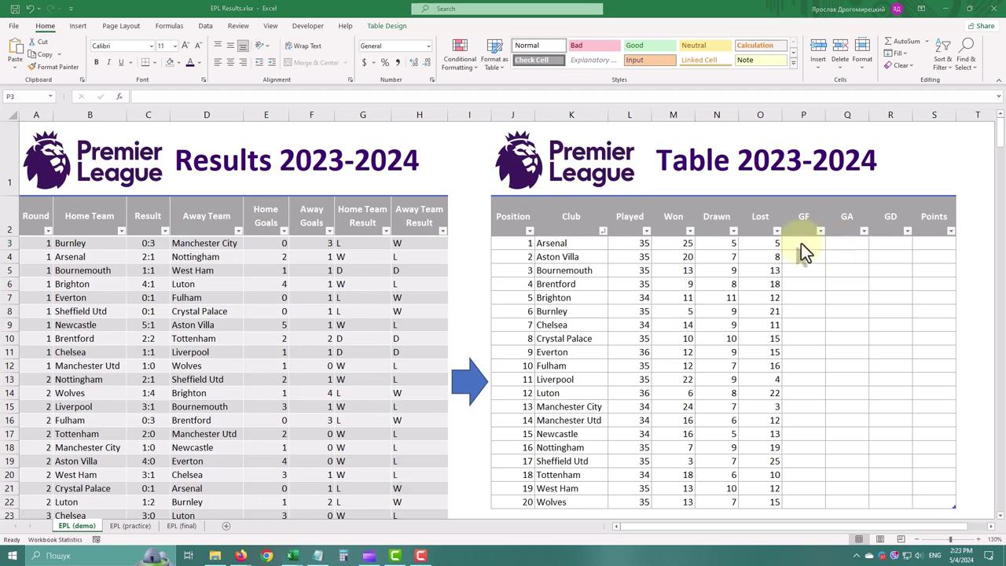
# Start a SUMIF in P3 with the Home Team column as its range
pyautogui.click(811, 240)
pyautogui.write('=')
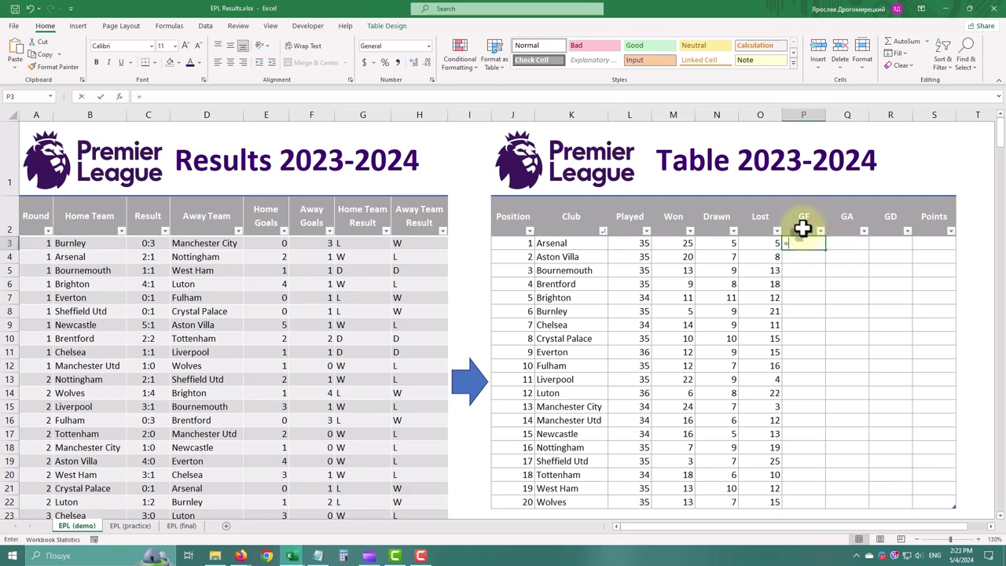
pyautogui.write('sum')
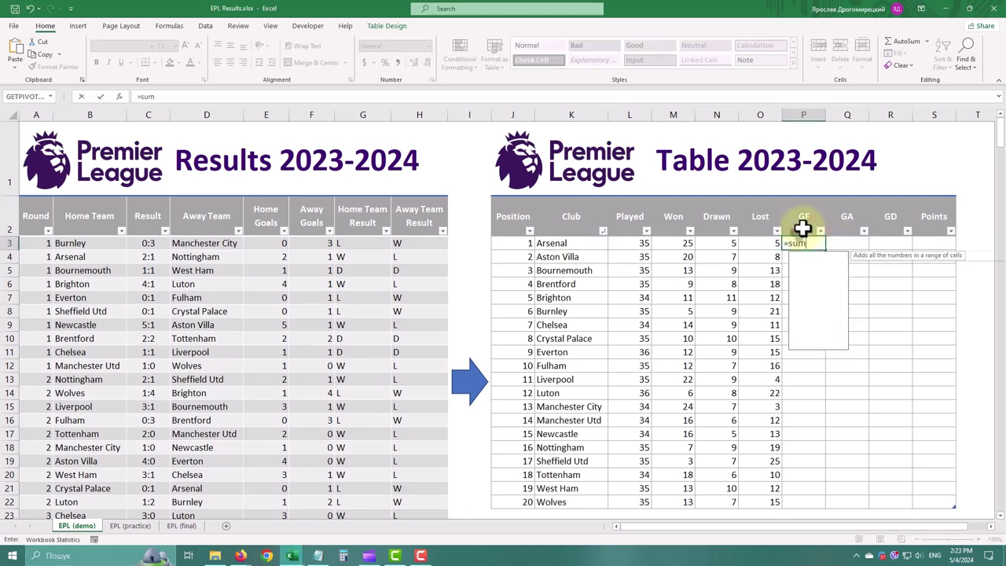
pyautogui.write('if(')
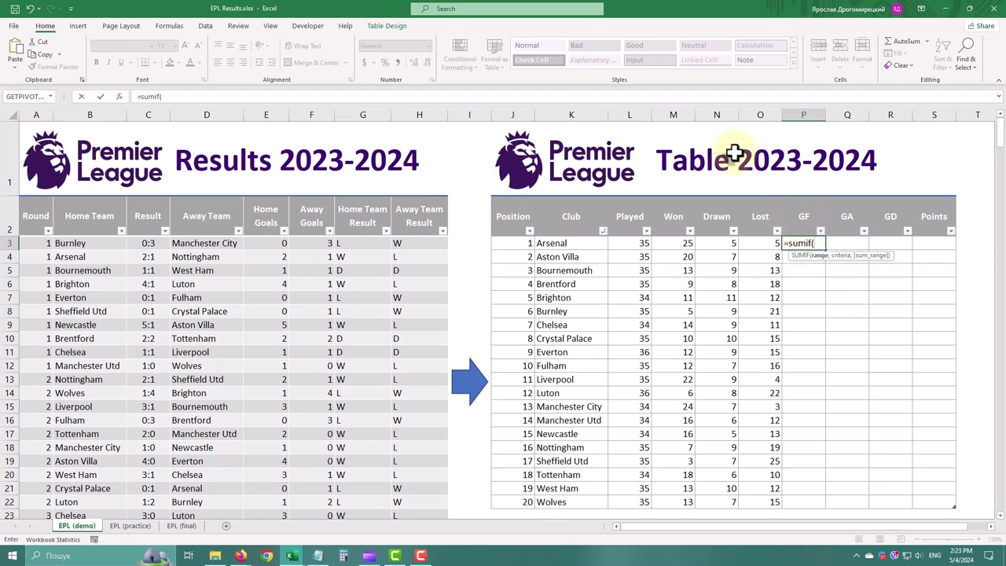
pyautogui.click(118, 96)
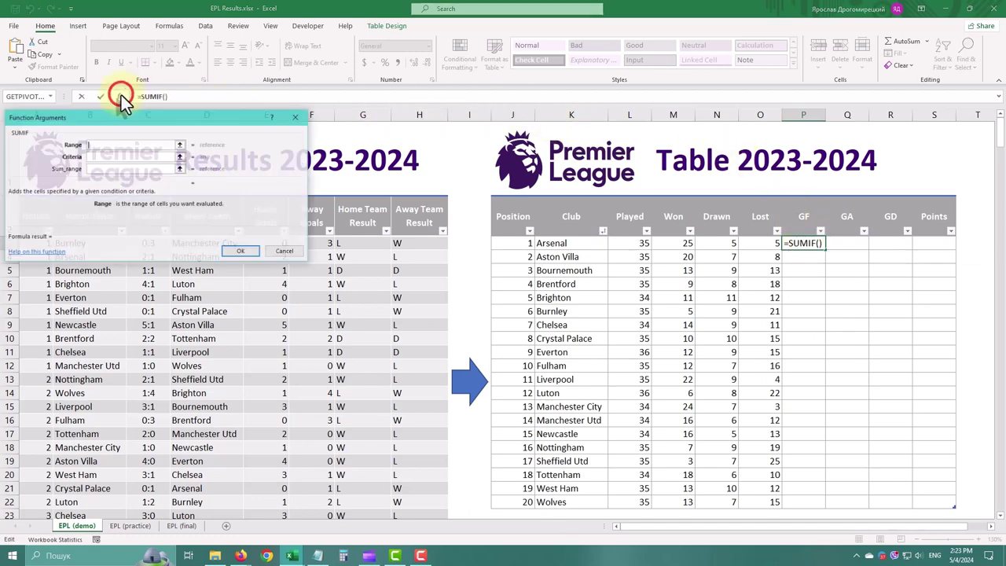
pyautogui.click(97, 144)
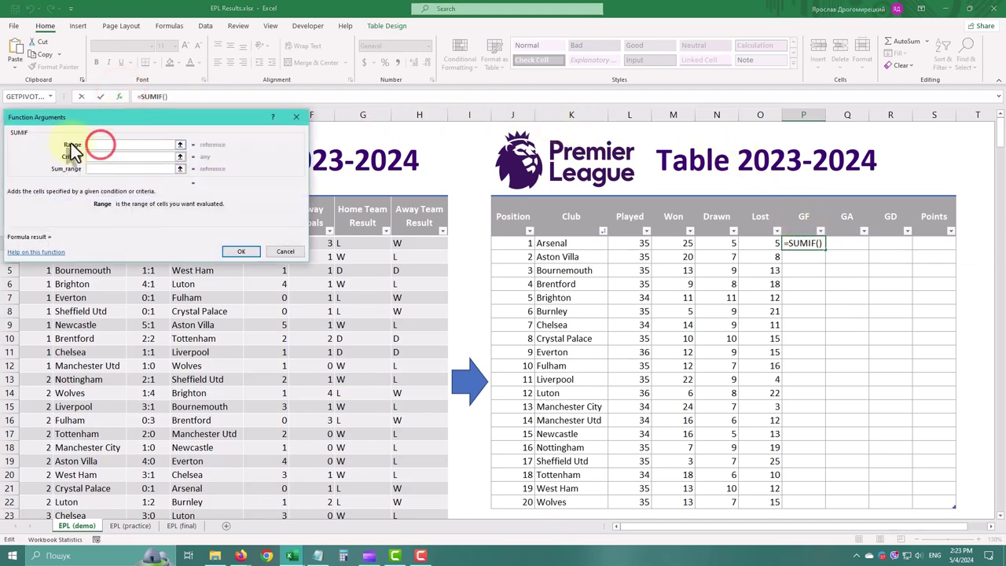
pyautogui.click(180, 146)
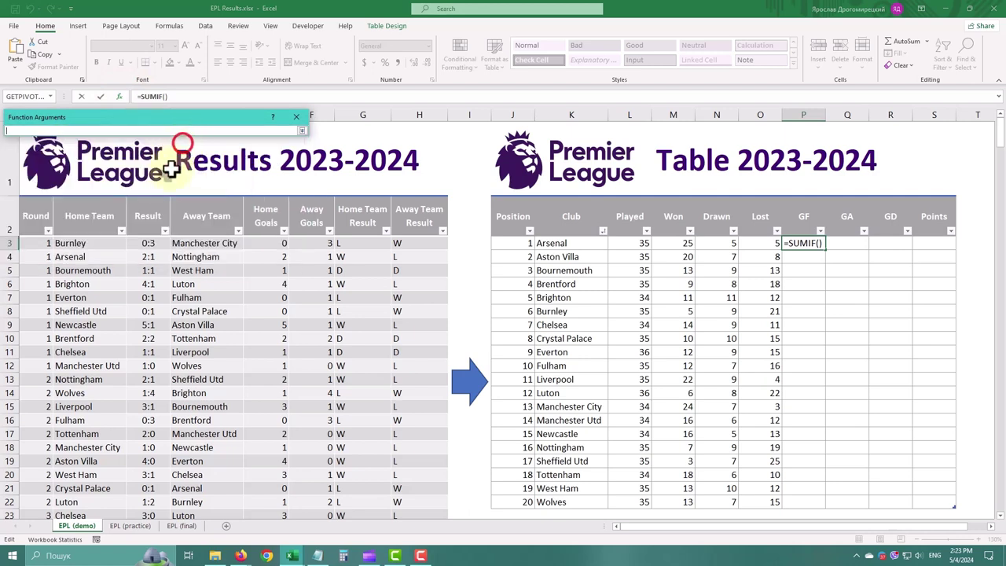
pyautogui.click(90, 198)
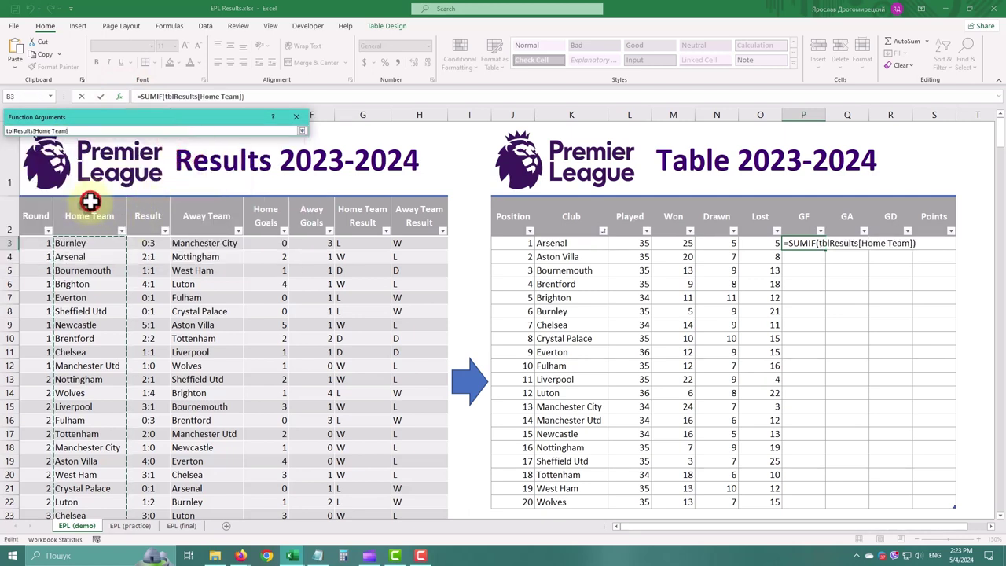
pyautogui.press('Return')
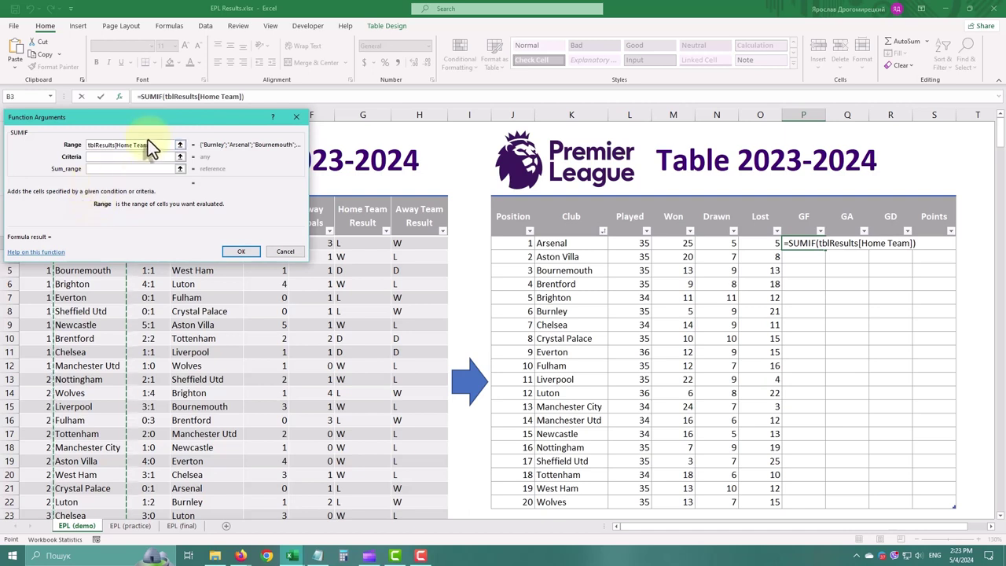
pyautogui.click(137, 157)
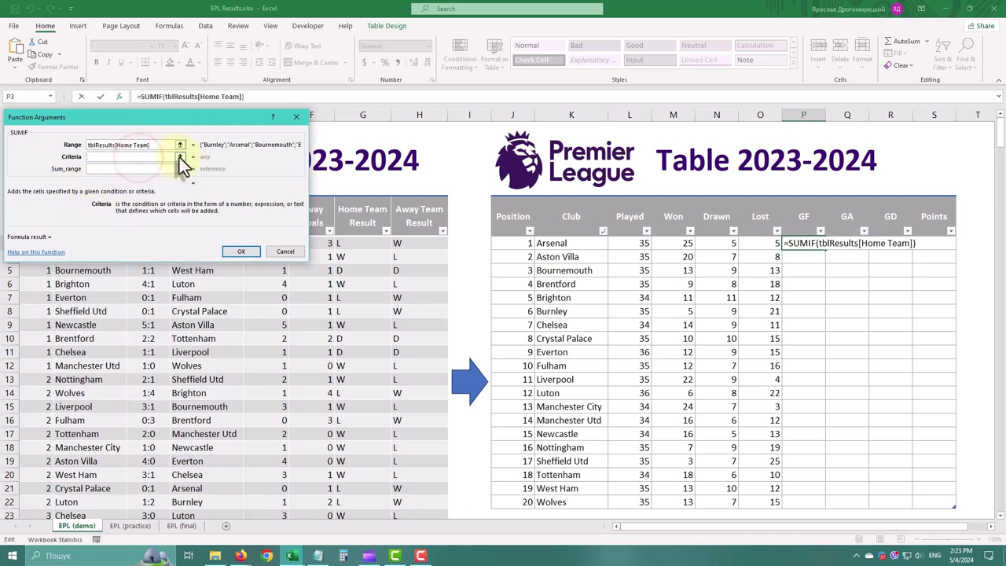
pyautogui.click(179, 157)
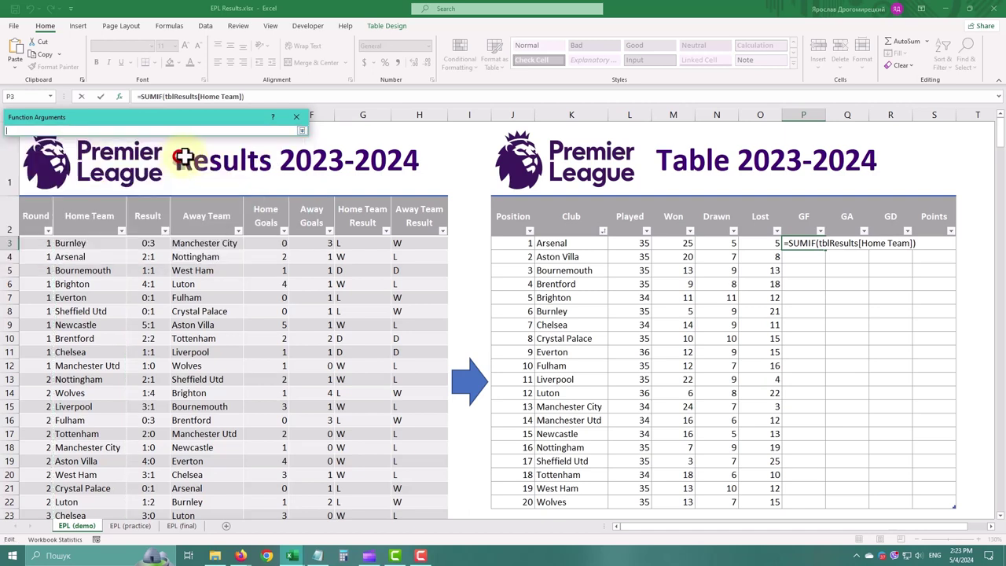
pyautogui.click(561, 243)
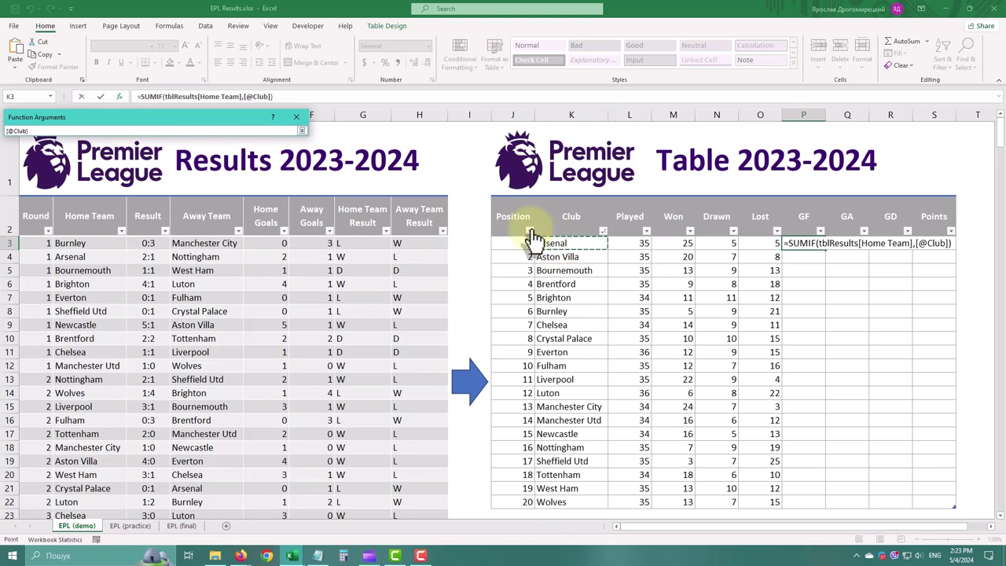
pyautogui.press('Return')
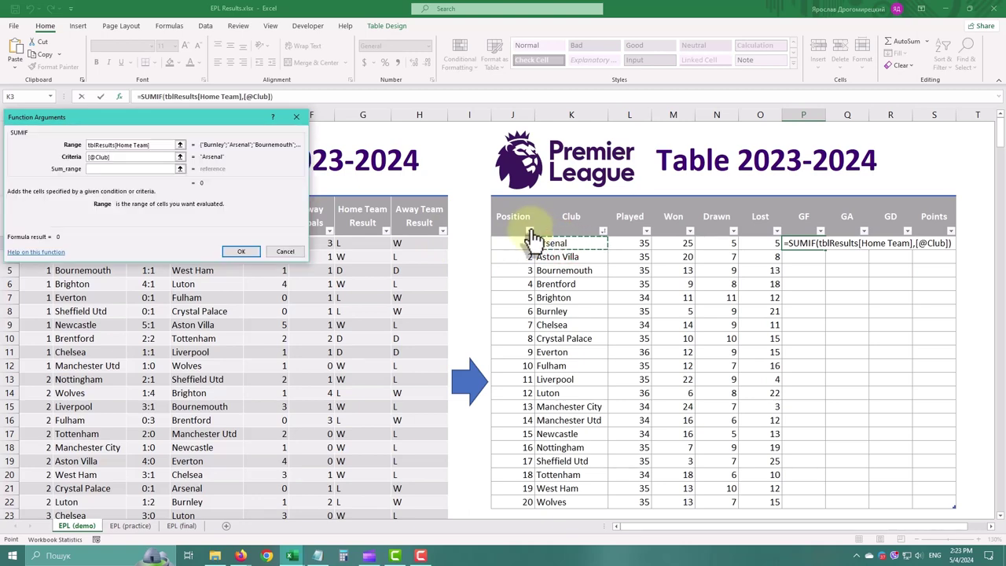
pyautogui.click(140, 168)
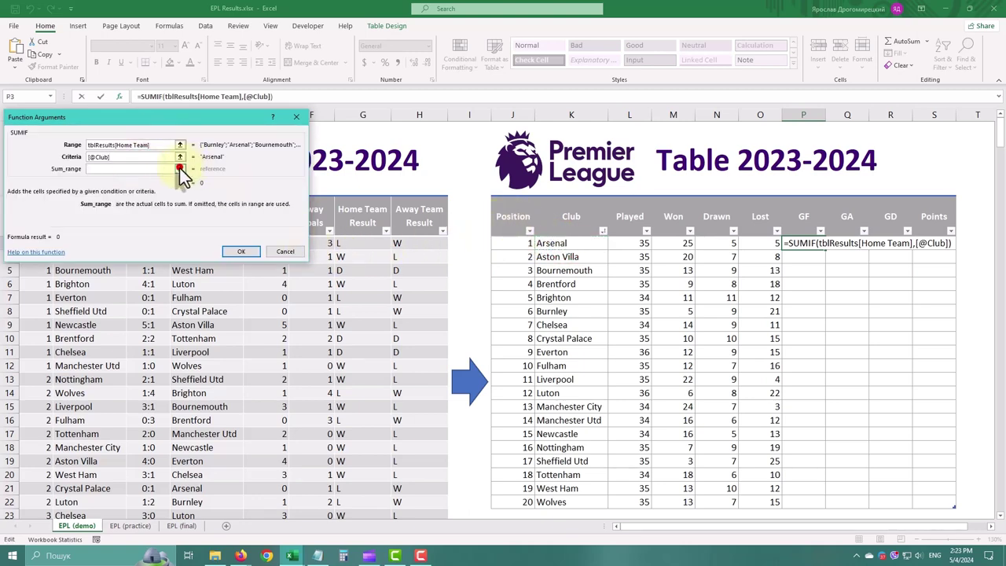
pyautogui.click(180, 168)
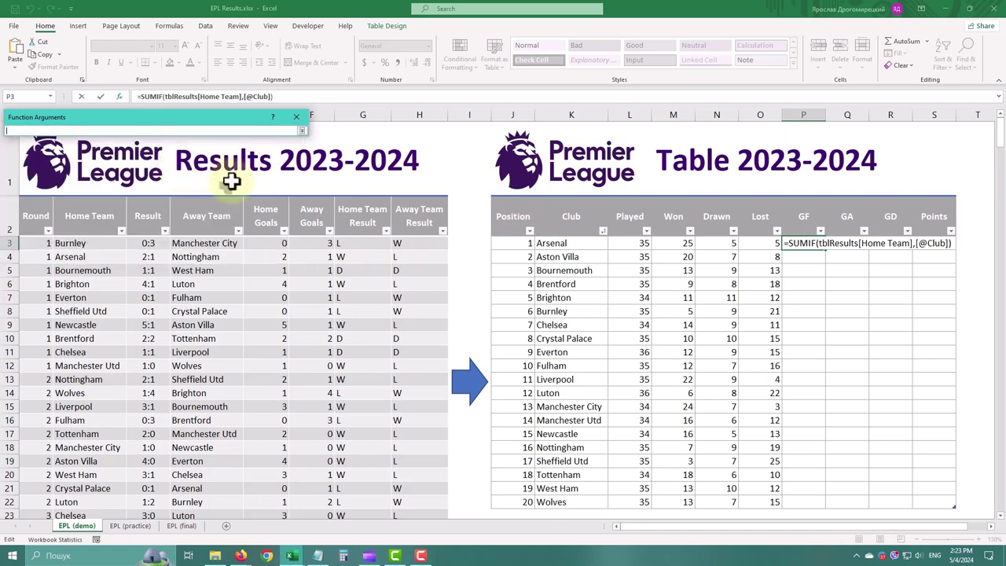
pyautogui.click(269, 206)
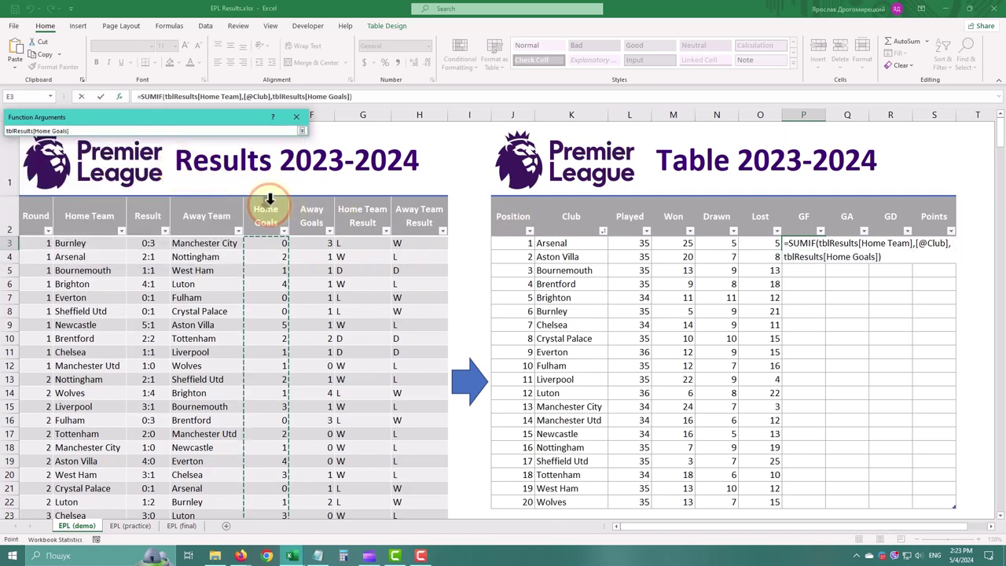
pyautogui.press('Return')
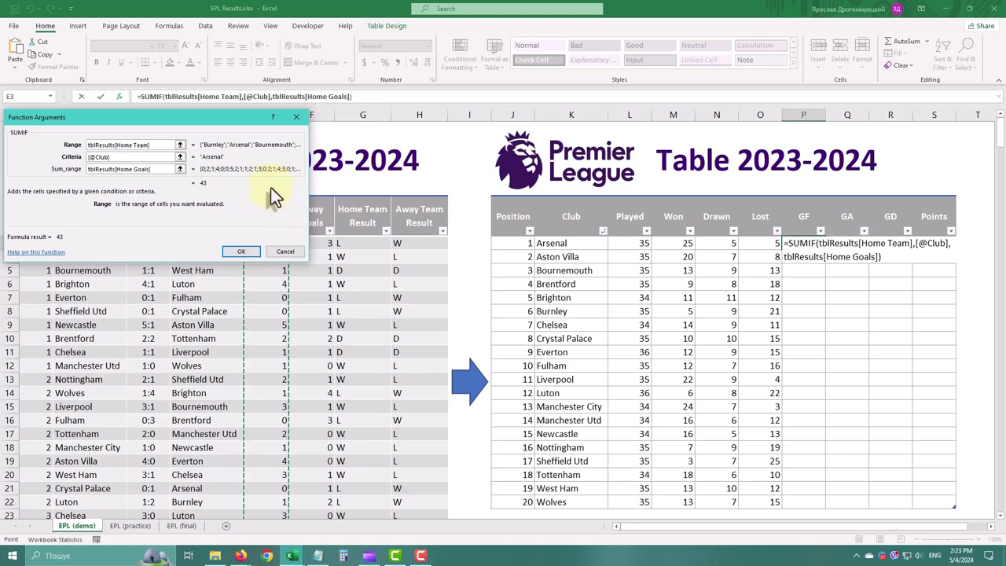
pyautogui.click(241, 251)
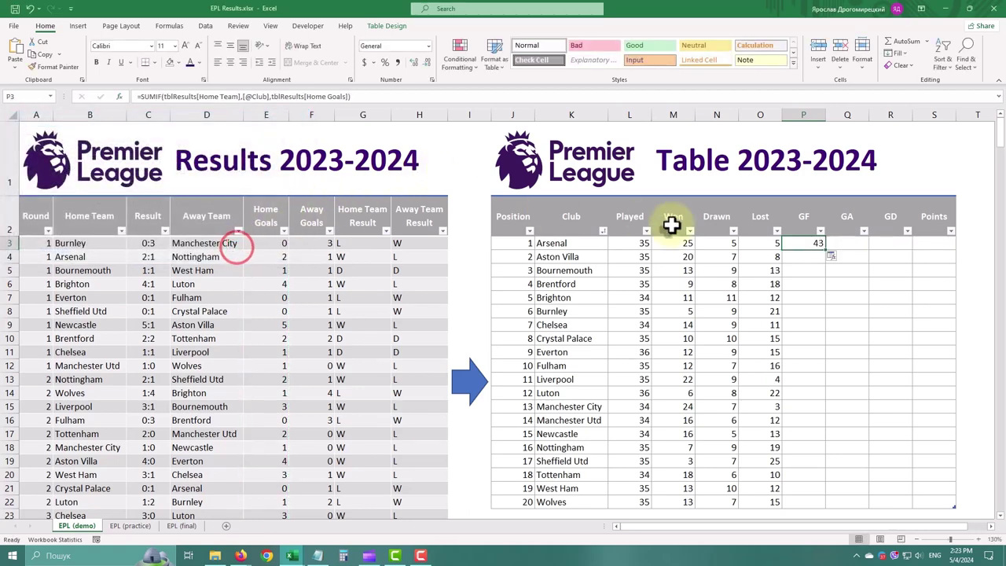
# Fill the GF formula down and append + a second copy of the SUMIF
pyautogui.doubleClick(832, 257)
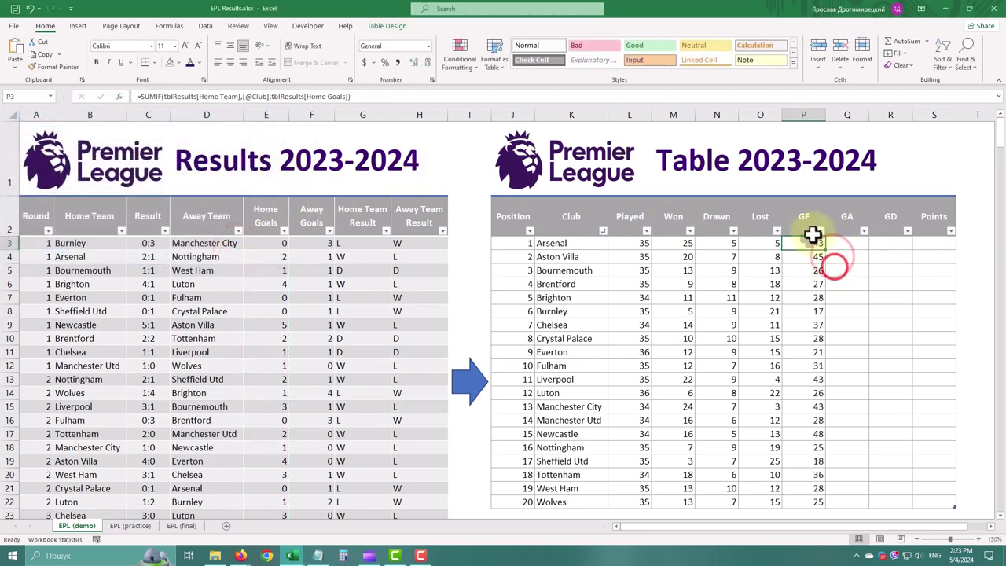
pyautogui.moveTo(370, 96); pyautogui.dragTo(136, 86)
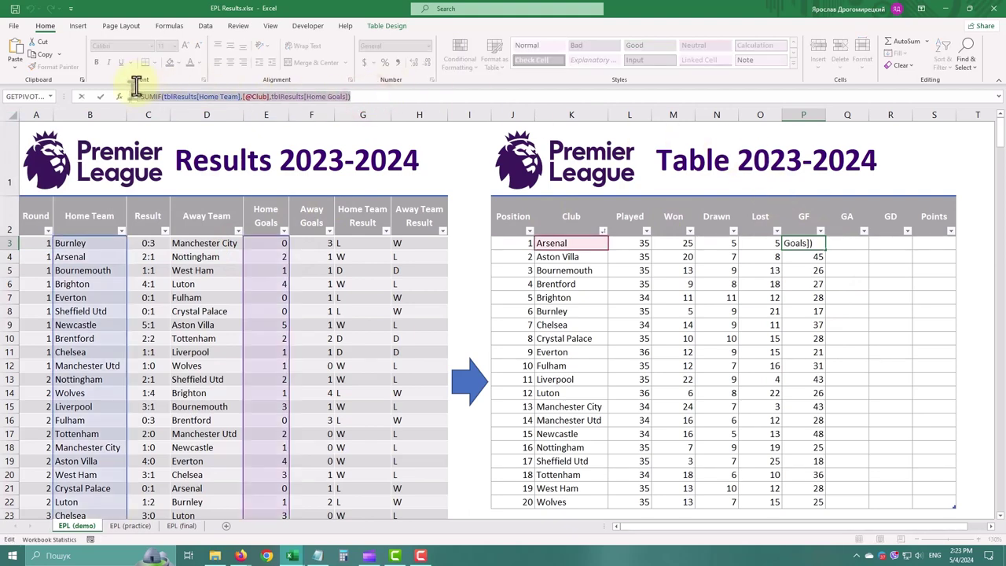
pyautogui.hotkey('ctrl', 'c')
pyautogui.click(379, 96)
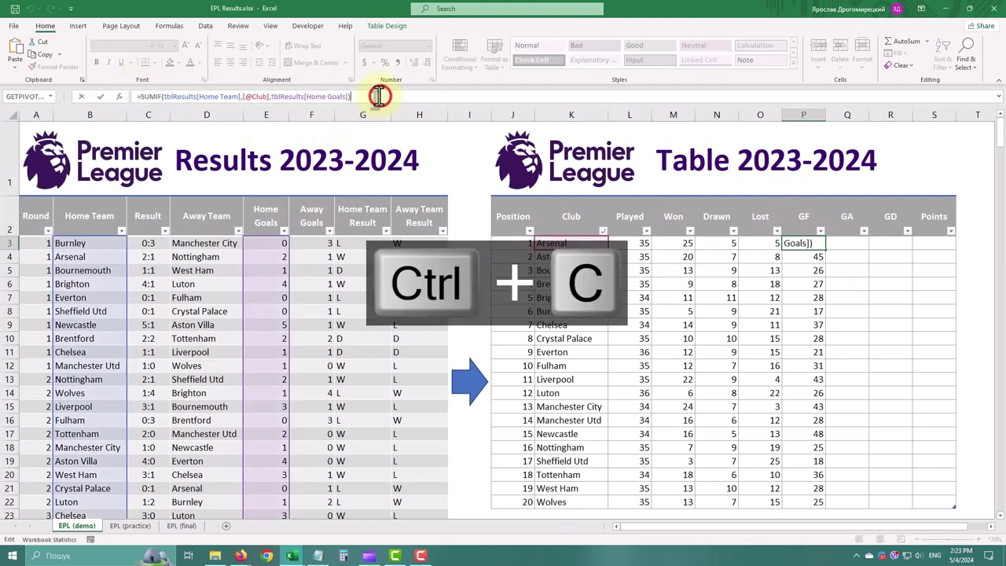
pyautogui.write('+')
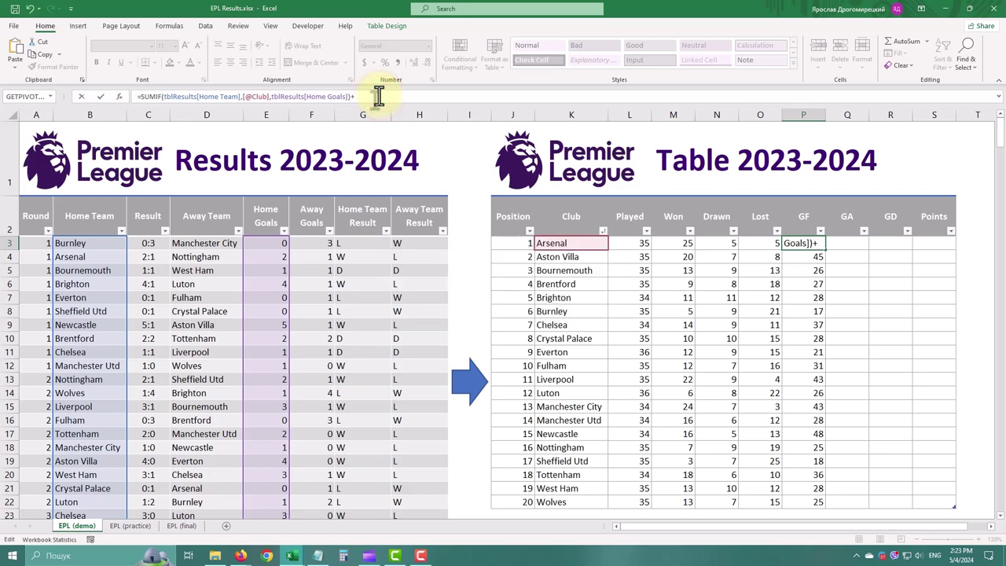
pyautogui.hotkey('ctrl', 'v')
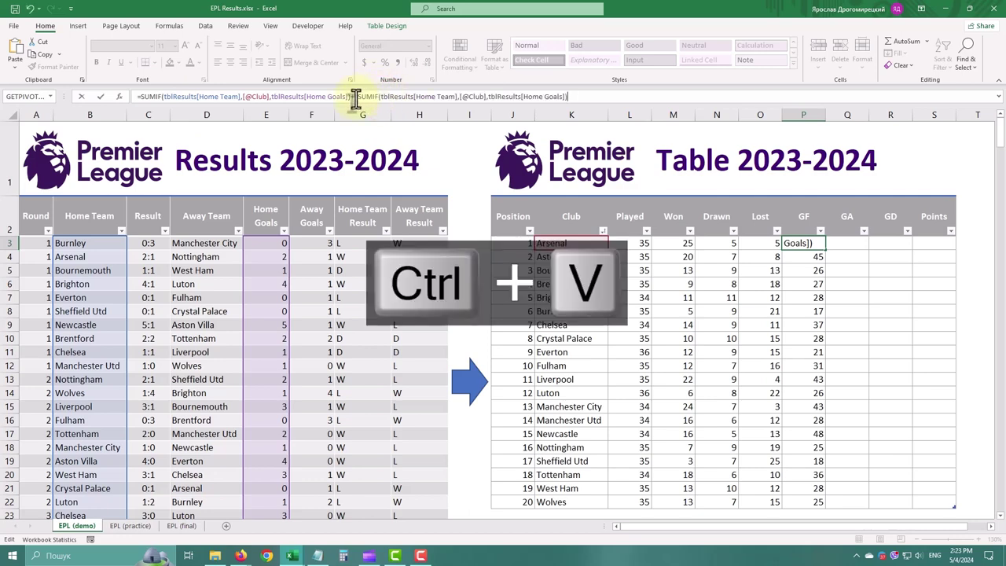
# Change the second SUMIF to Away Goals and Away Team, totalling 85
pyautogui.click(355, 99)
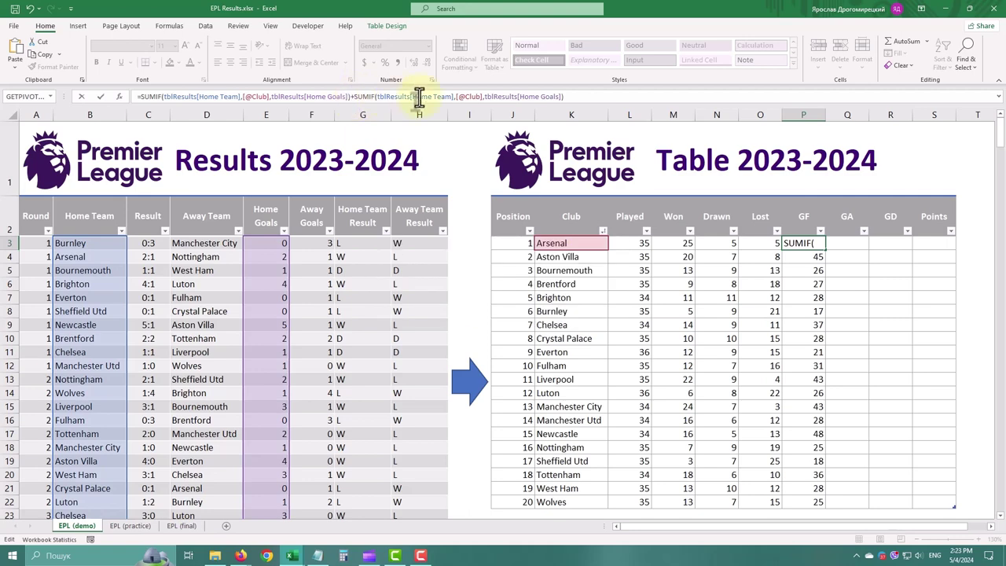
pyautogui.doubleClick(521, 95)
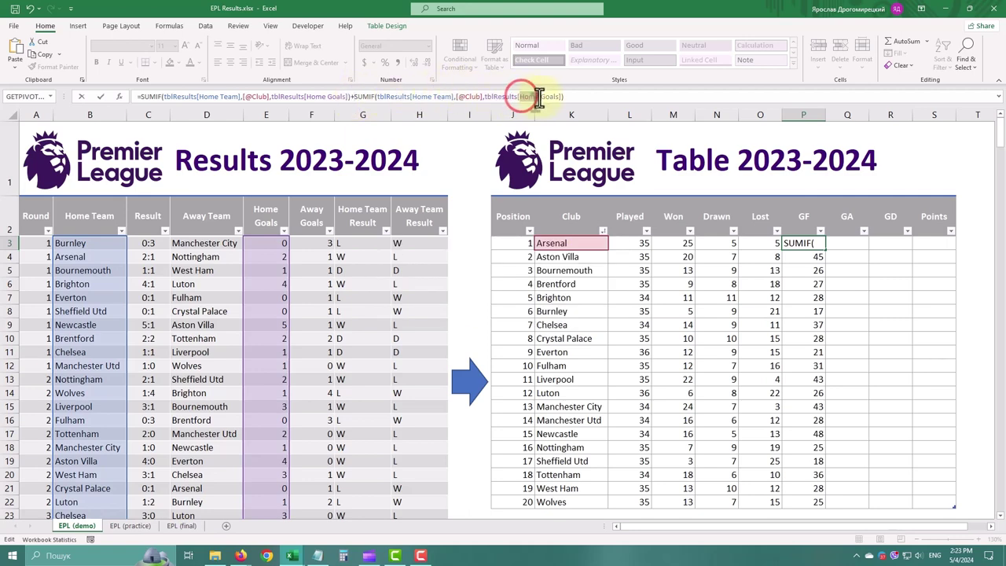
pyautogui.write('Away')
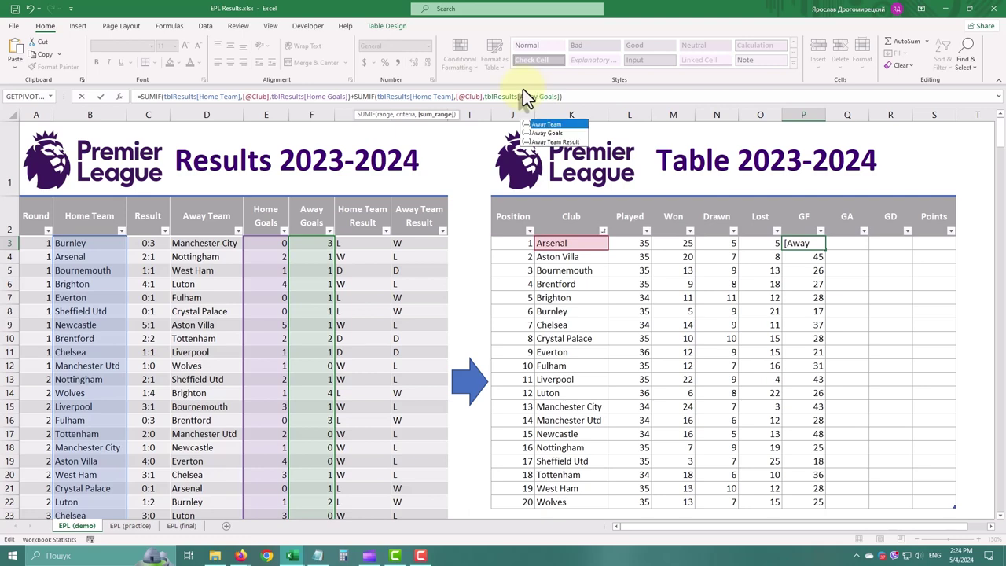
pyautogui.moveTo(411, 96); pyautogui.dragTo(430, 98)
pyautogui.write('Away')
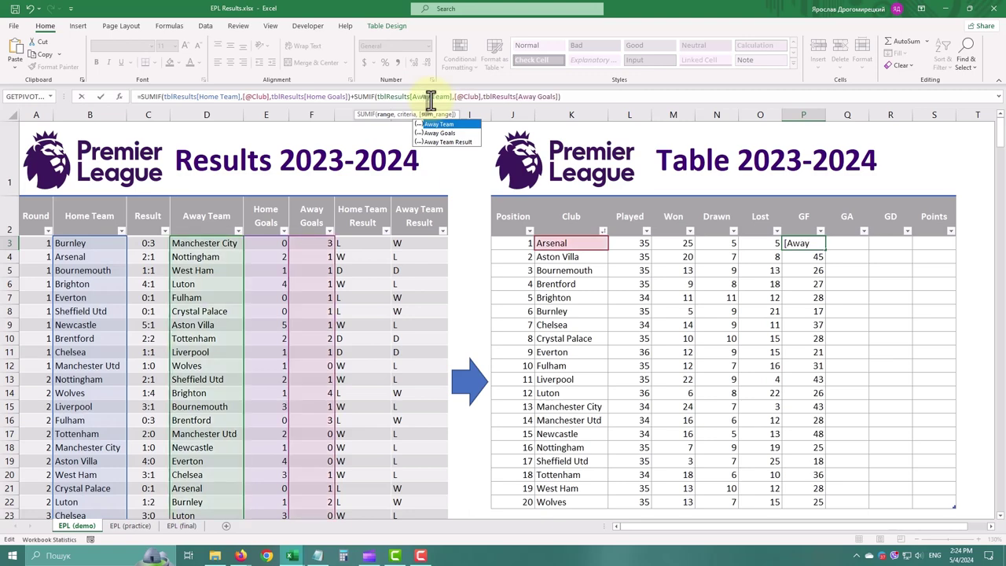
pyautogui.press('Return')
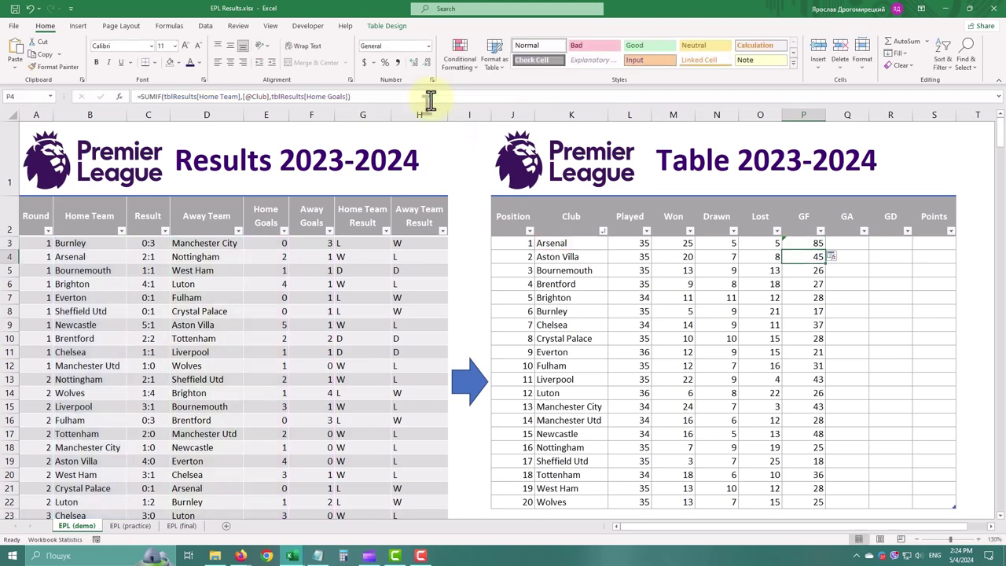
# Apply the combined home-and-away GF formula to every club and copy Arsenal's GF formula text
pyautogui.click(844, 271)
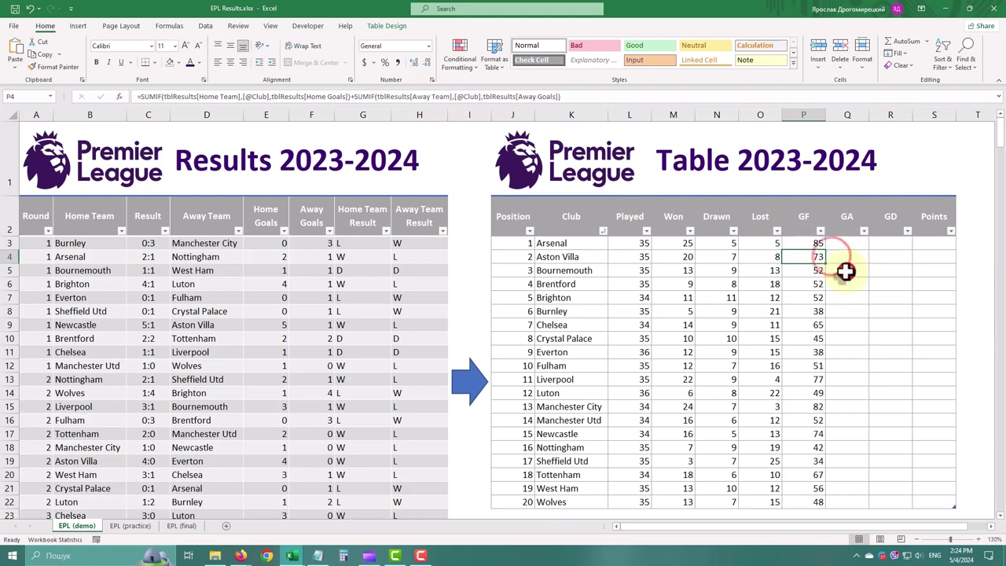
pyautogui.click(814, 242)
pyautogui.click(589, 96)
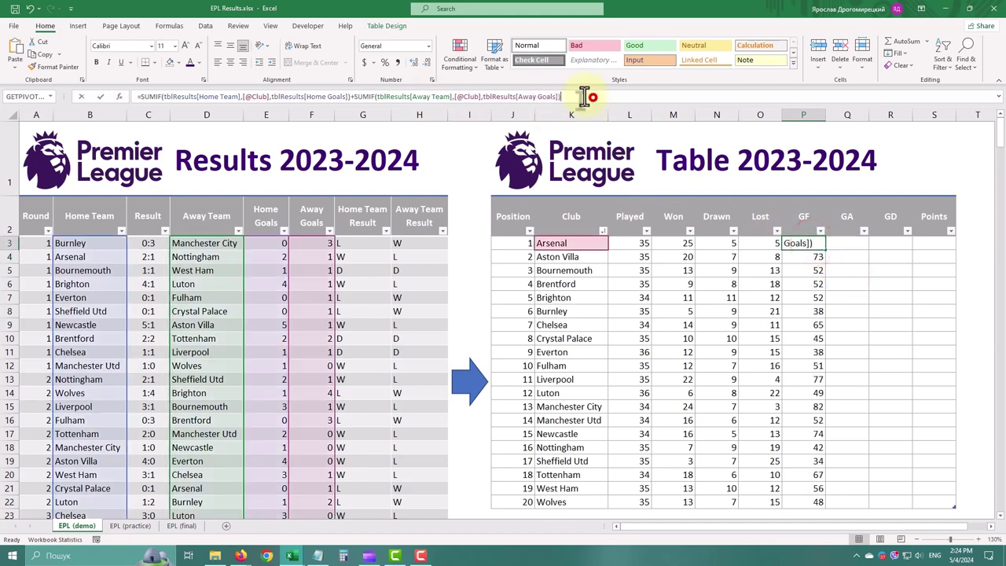
pyautogui.hotkey('ctrl', 'a')
pyautogui.hotkey('ctrl', 'c')
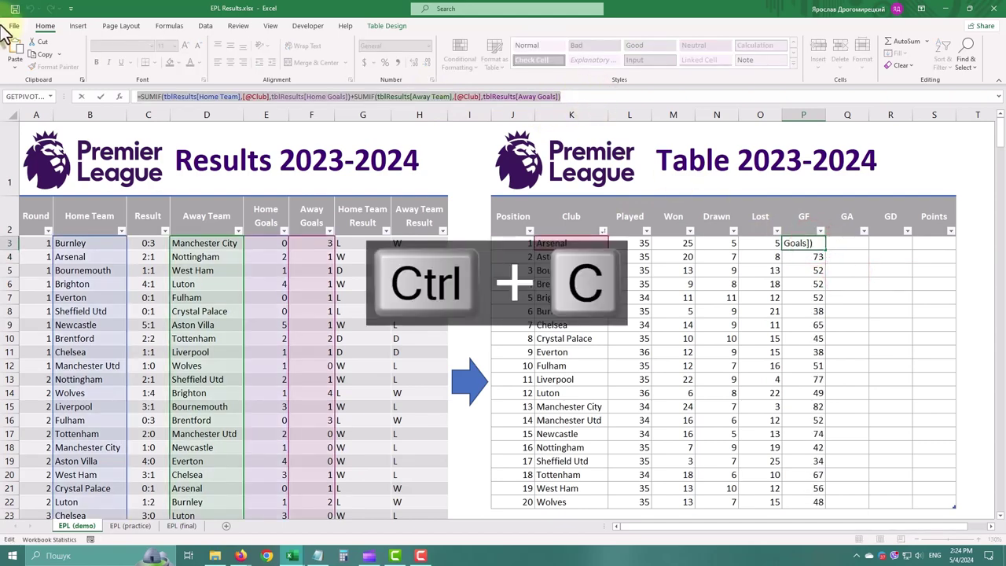
pyautogui.press('Return')
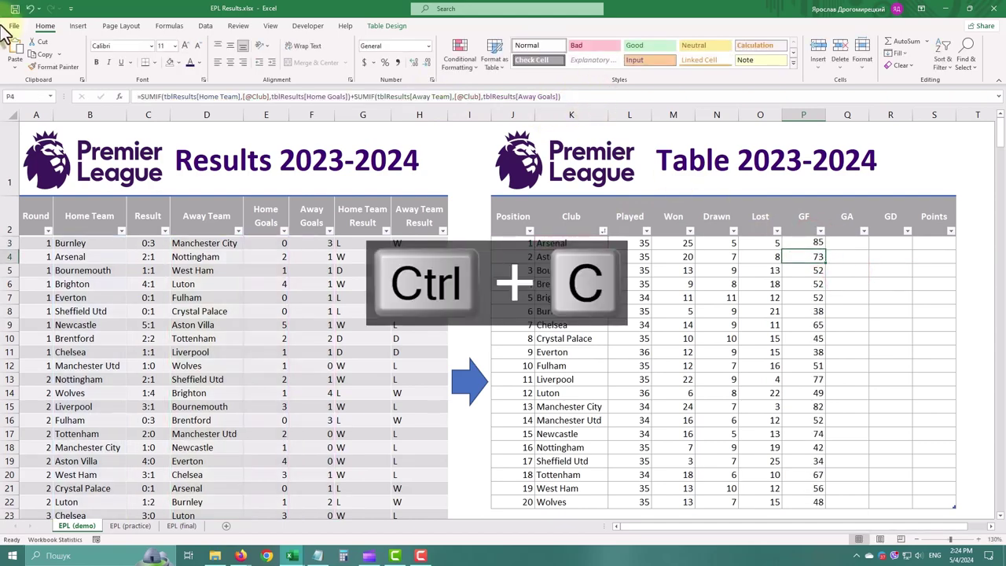
# Paste the formula into Arsenal's GA cell with Home and Away swapped, then fill all clubs
pyautogui.click(847, 244)
pyautogui.click(480, 96)
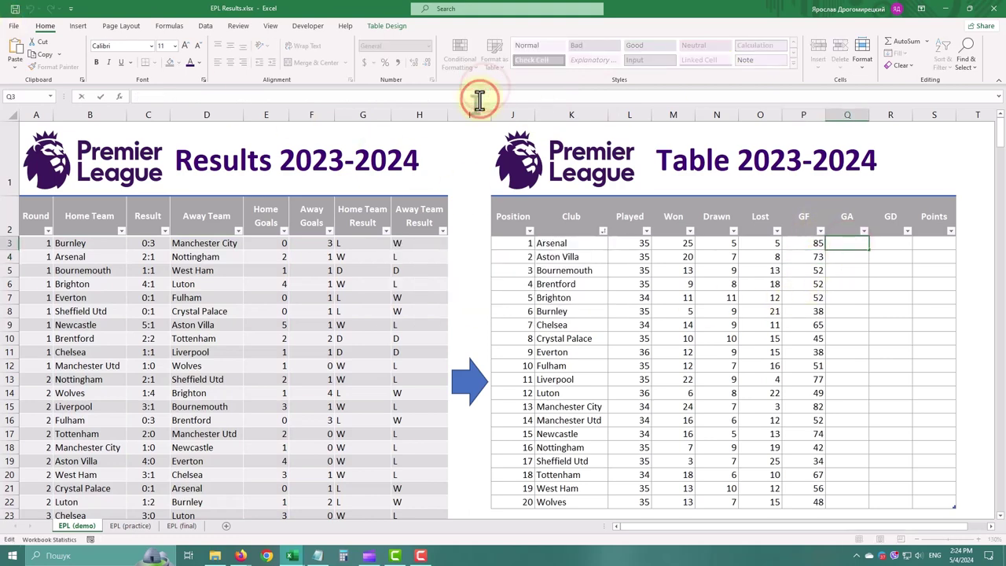
pyautogui.hotkey('ctrl', 'v')
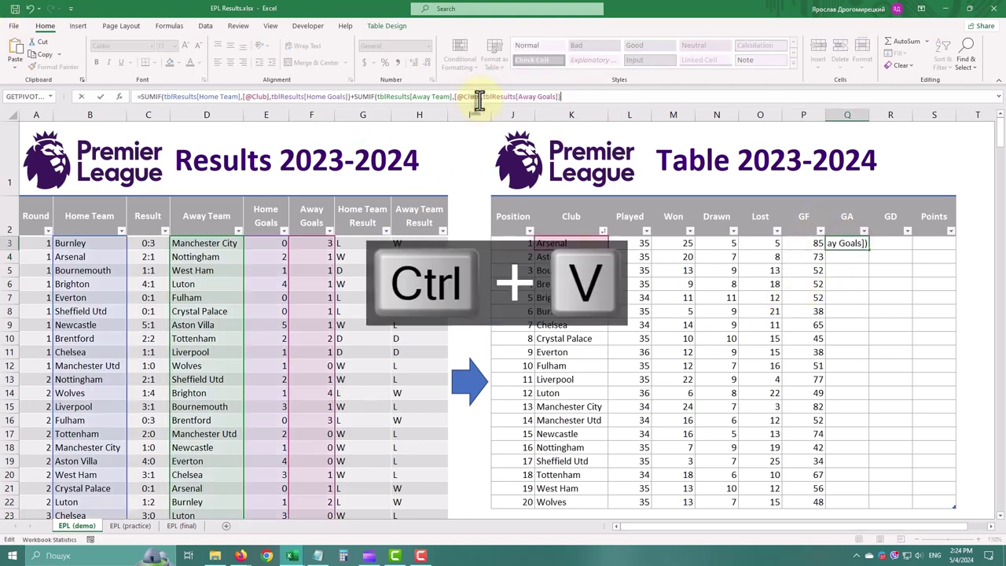
pyautogui.doubleClick(533, 96)
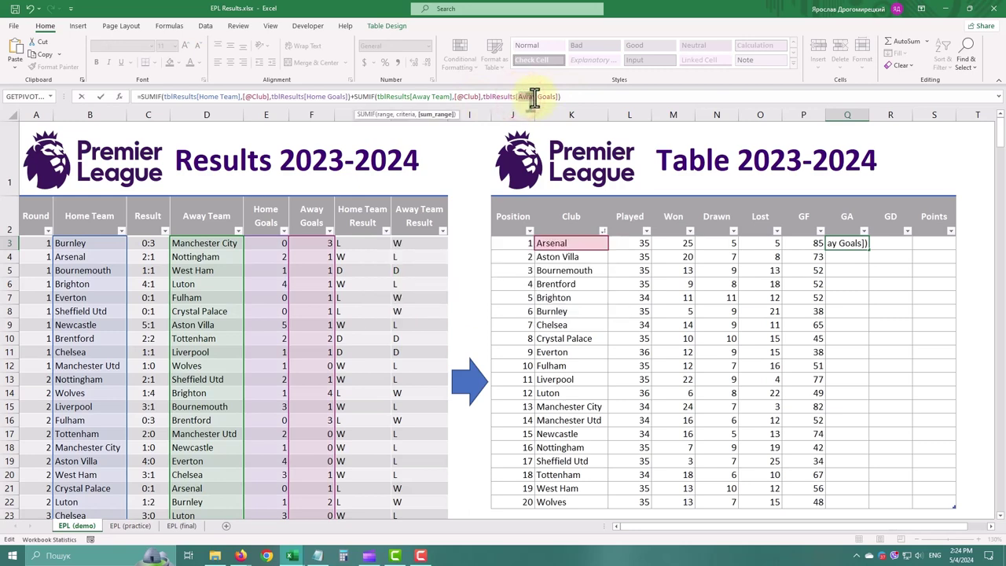
pyautogui.write('Home')
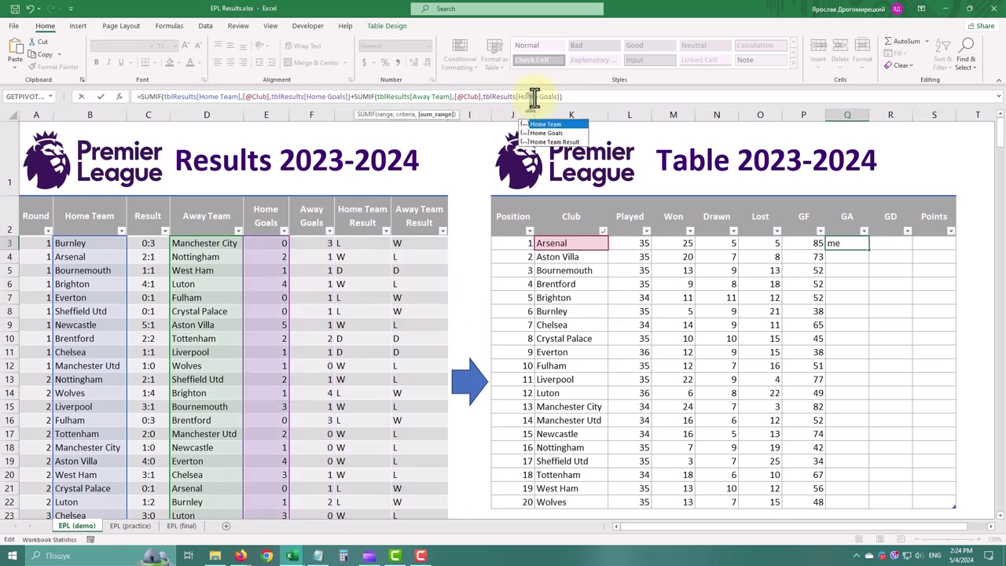
pyautogui.doubleClick(317, 96)
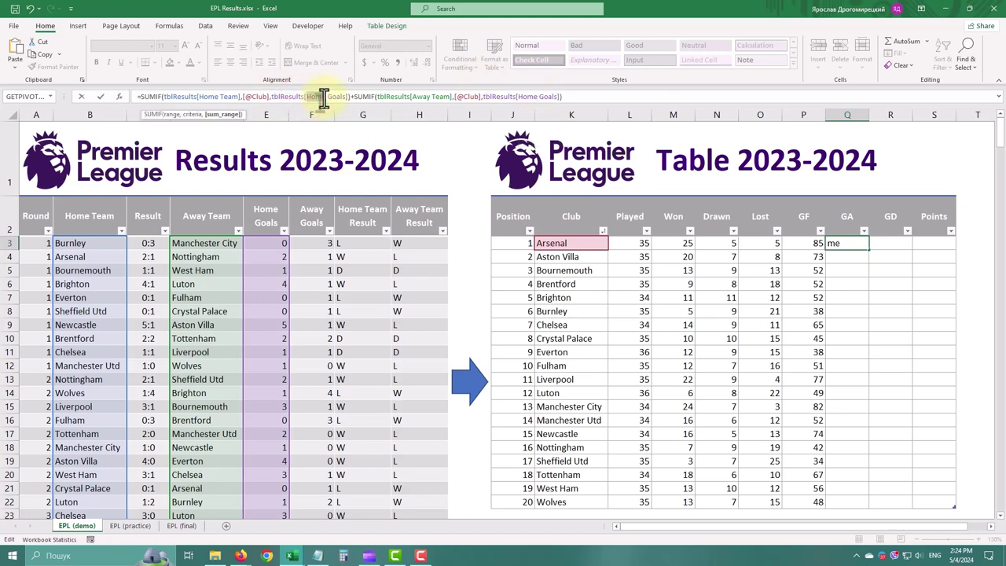
pyautogui.write('A')
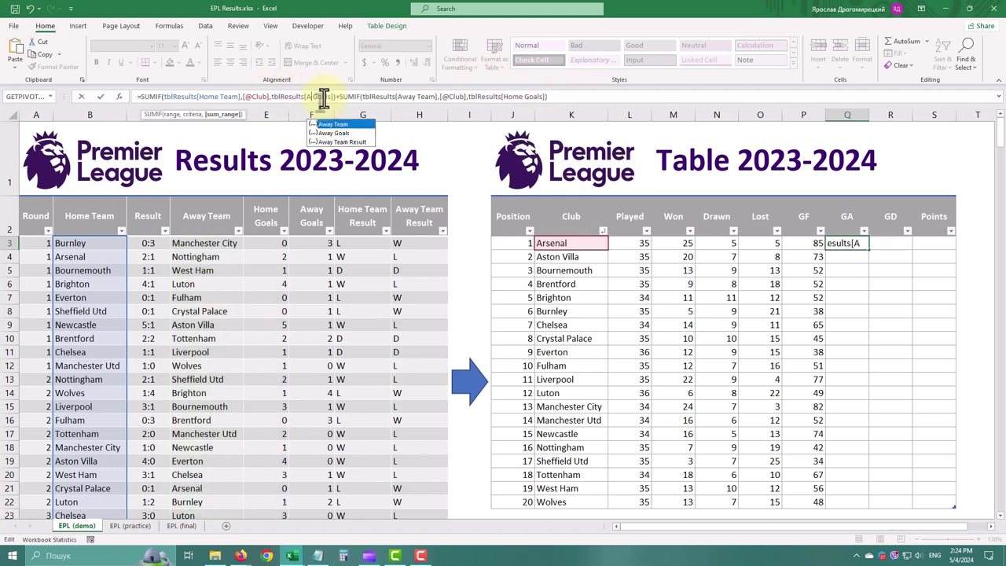
pyautogui.write('way')
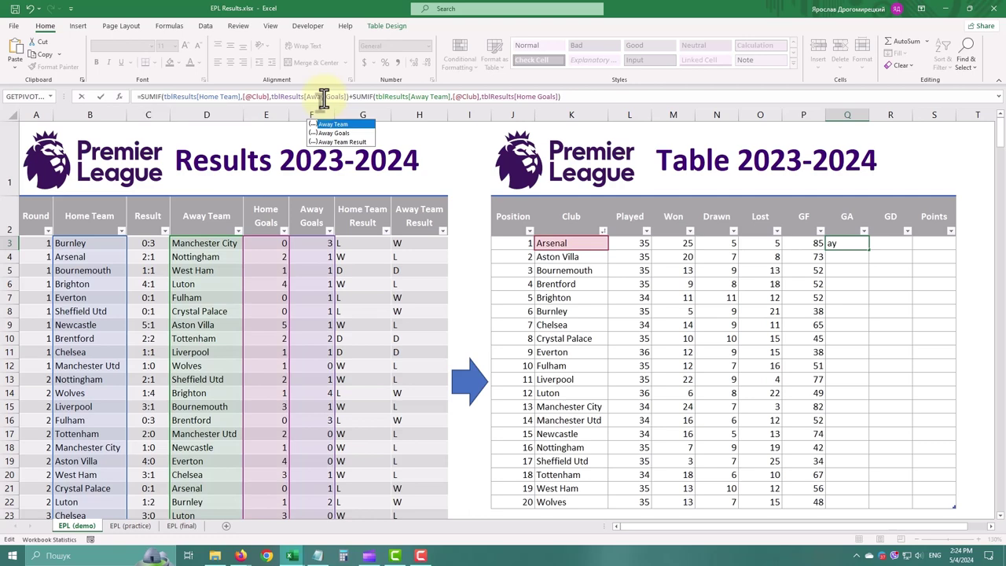
pyautogui.press('Return')
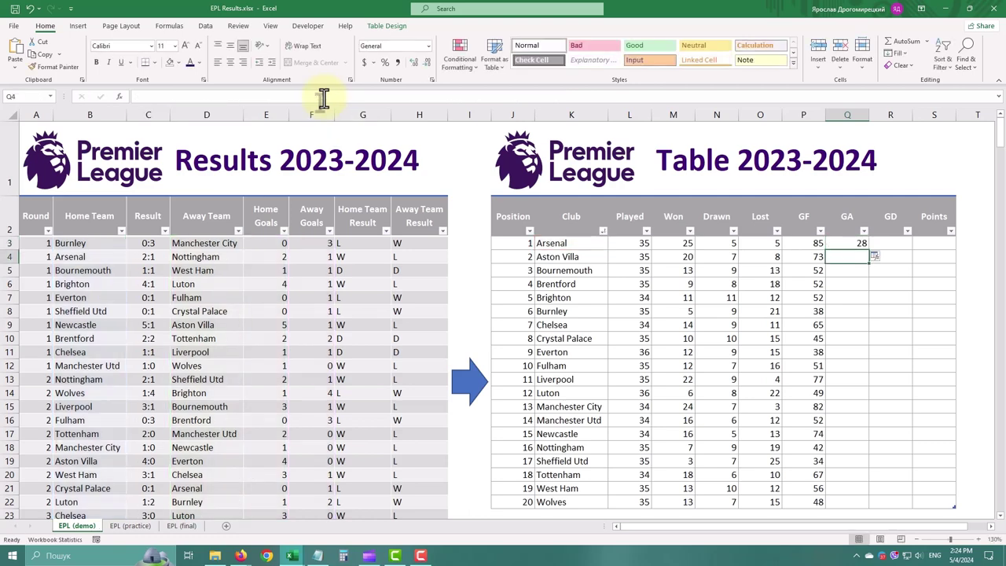
pyautogui.click(877, 261)
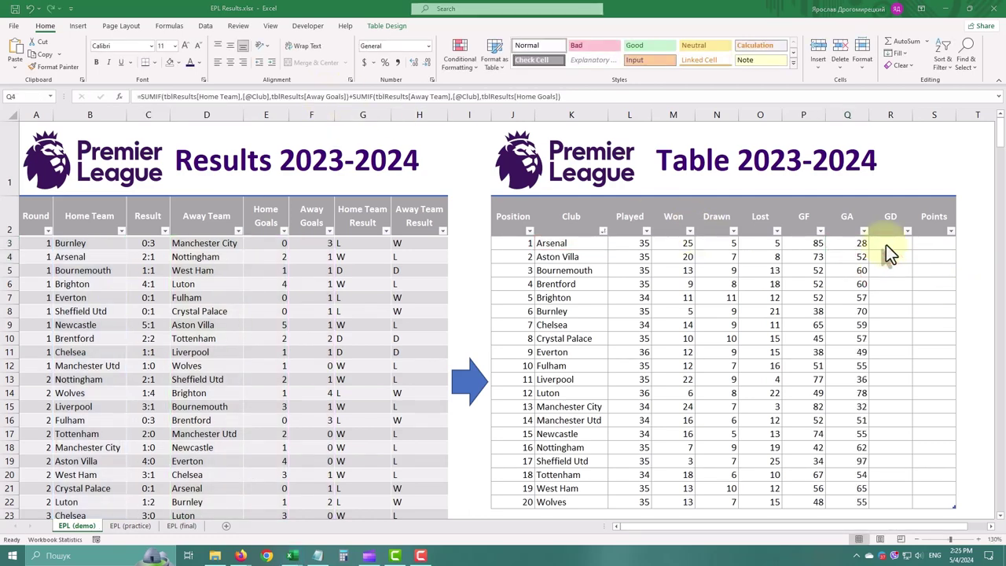
pyautogui.click(886, 245)
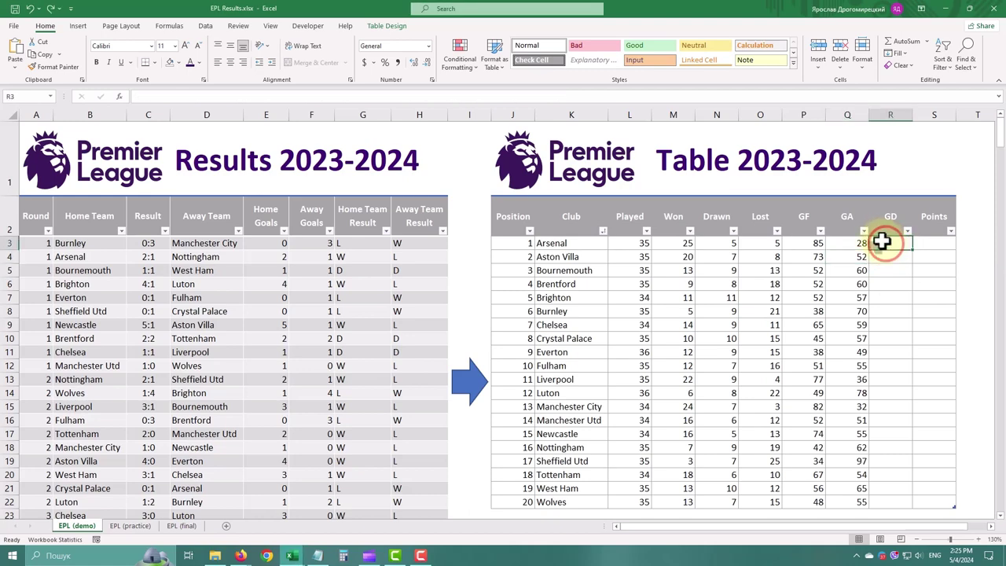
pyautogui.write('=')
pyautogui.press('Left')
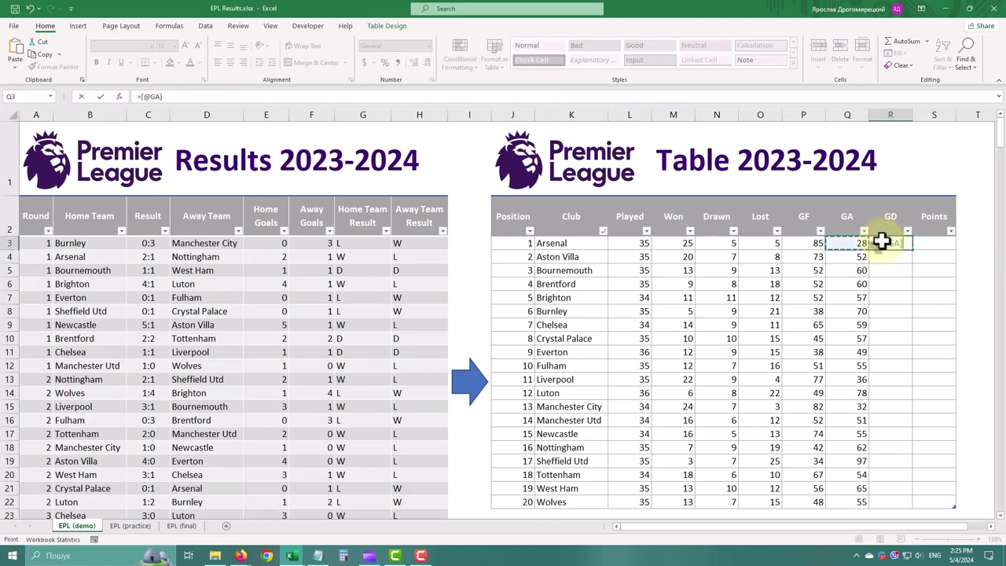
pyautogui.press('Left')
pyautogui.write('-')
pyautogui.press('Left')
pyautogui.press('Return')
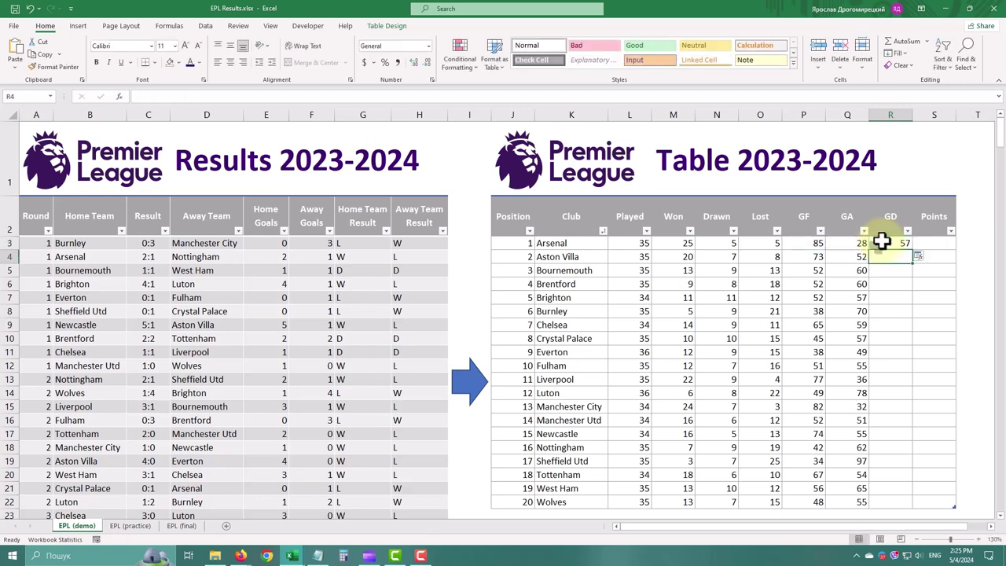
pyautogui.click(919, 260)
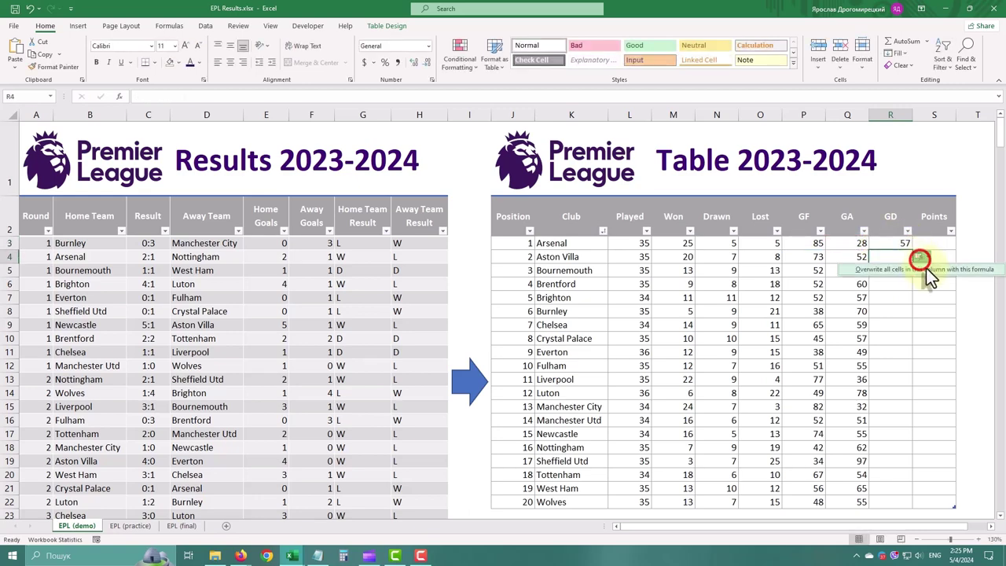
pyautogui.click(925, 268)
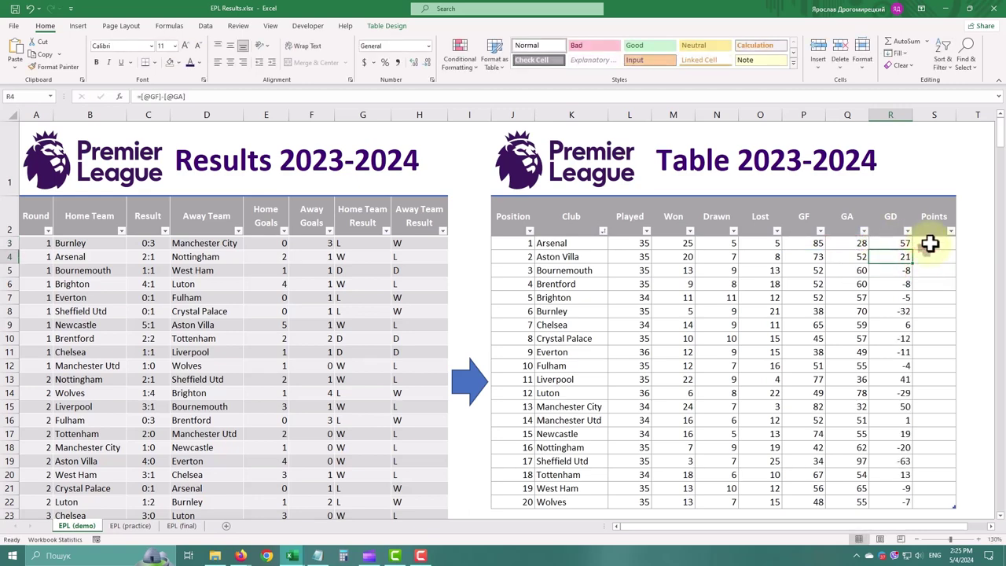
pyautogui.click(929, 244)
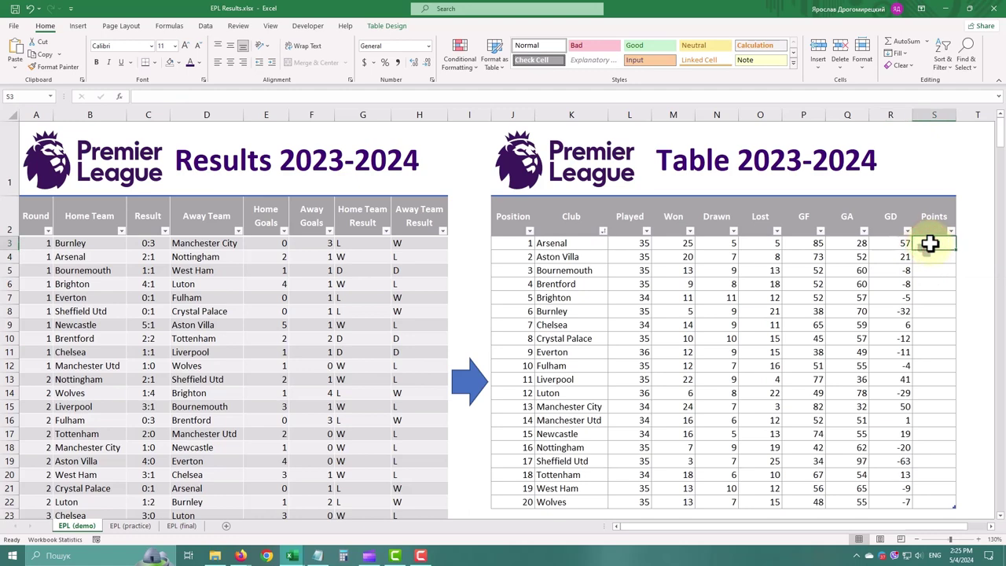
# Enter Points as Won*3+Drawn*1 for Arsenal and overwrite the whole Points column with it
pyautogui.write('=')
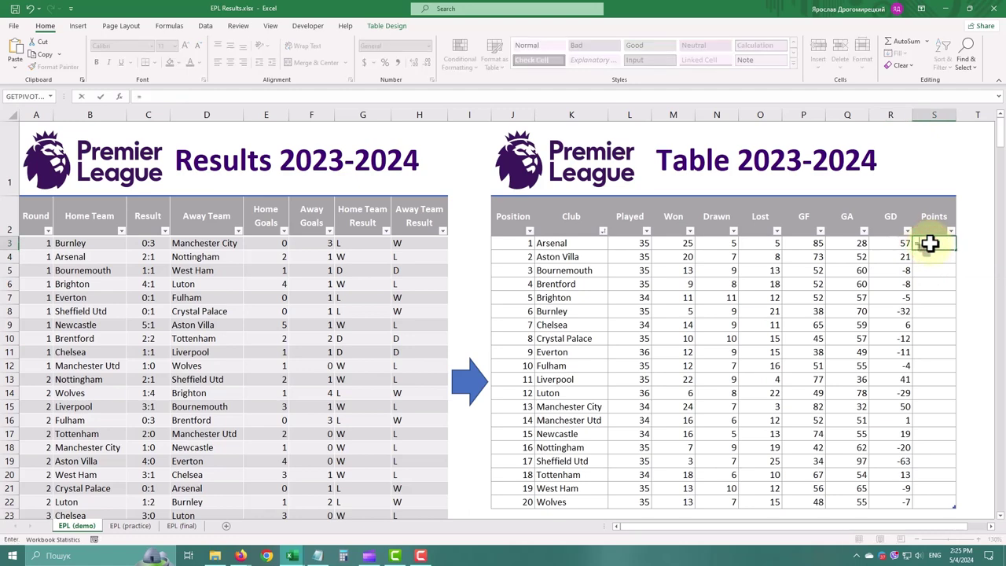
pyautogui.click(686, 244)
pyautogui.write('*')
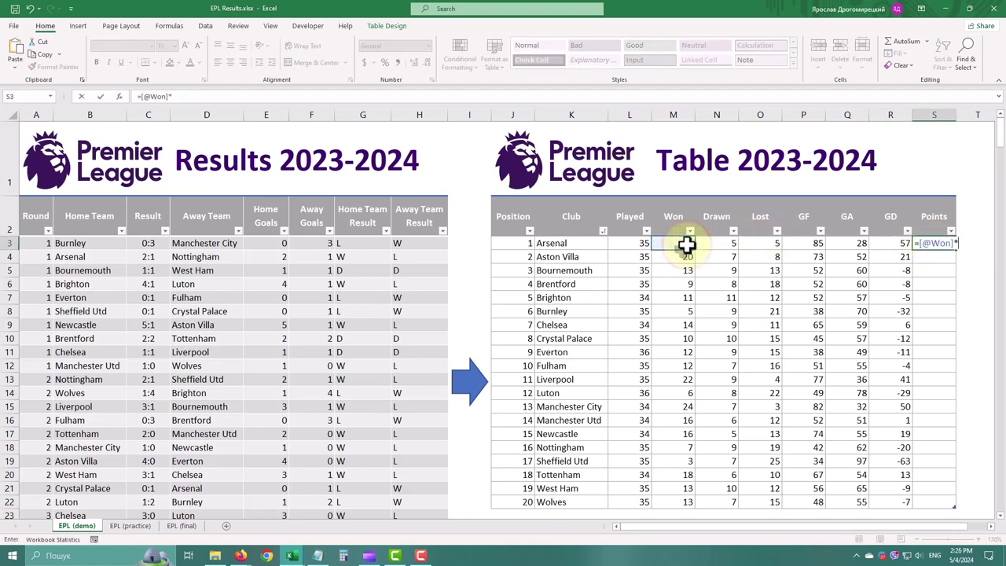
pyautogui.write('3+')
pyautogui.click(712, 245)
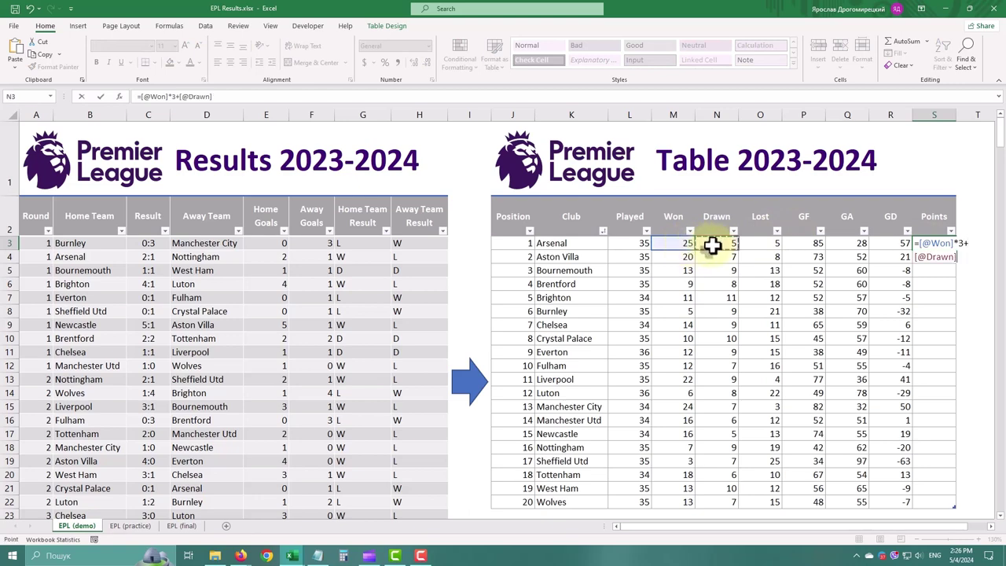
pyautogui.write('*1')
pyautogui.press('Return')
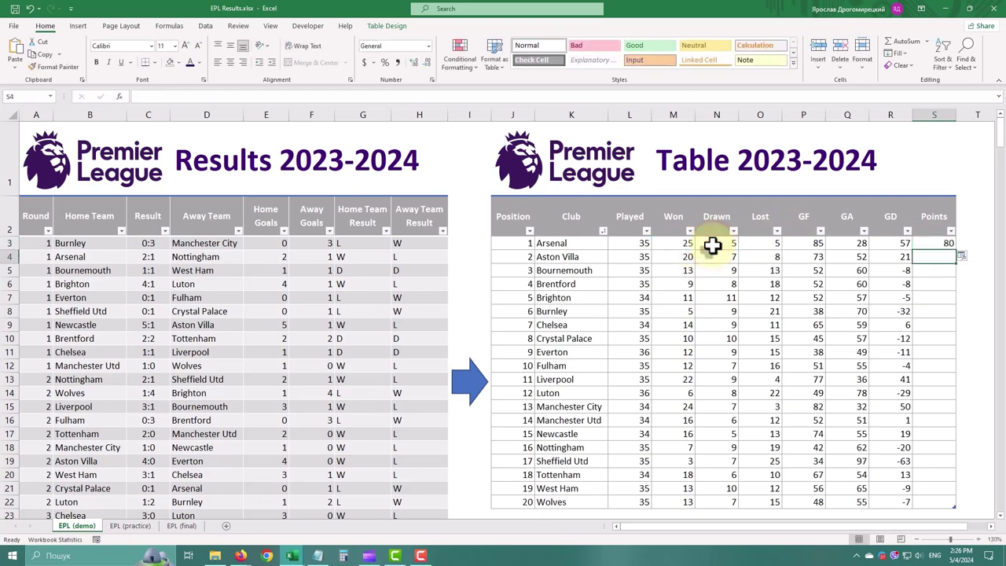
pyautogui.click(962, 259)
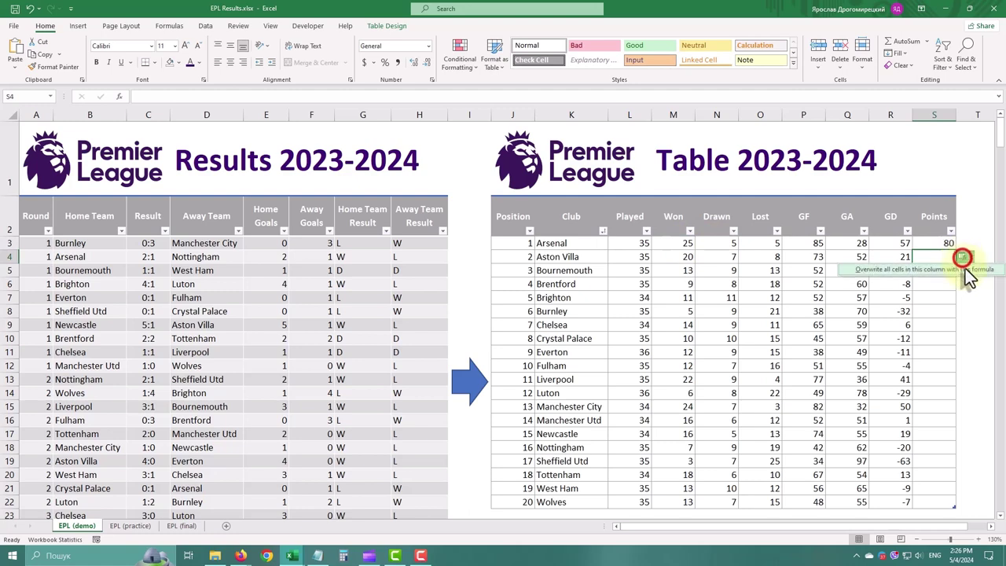
pyautogui.click(964, 269)
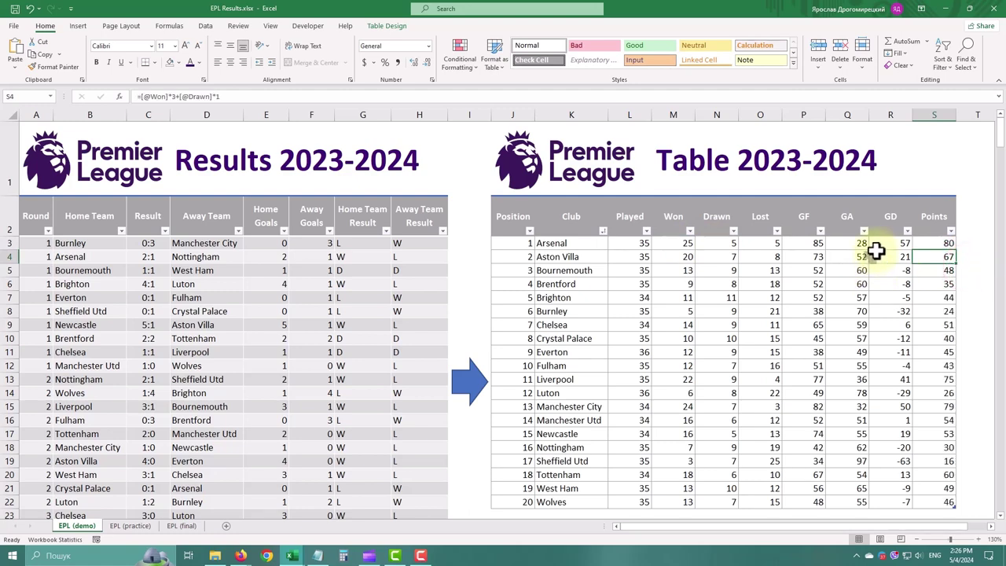
pyautogui.click(896, 199)
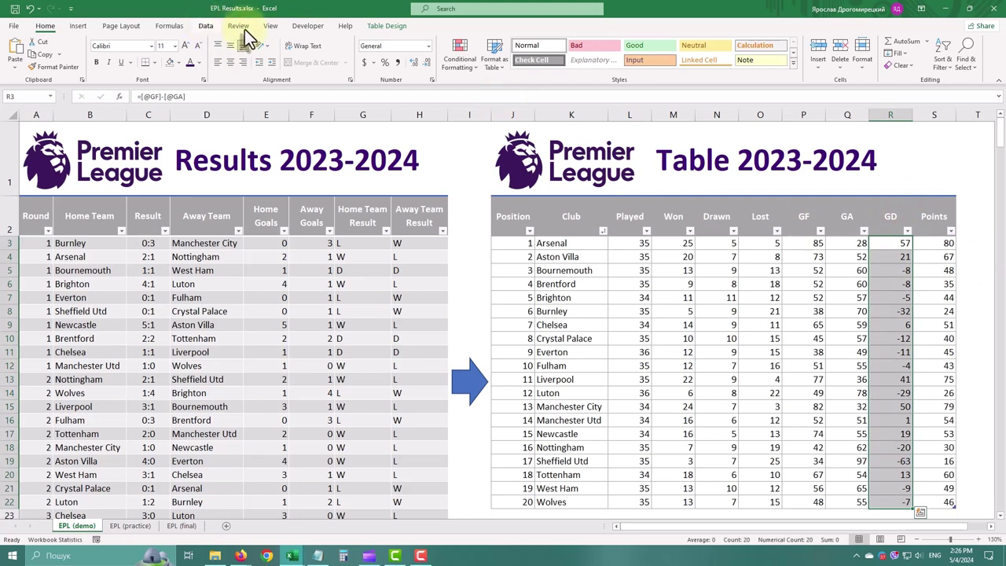
# Give the GD column the custom number format +0;-0 so positive differences show a plus sign
pyautogui.click(432, 80)
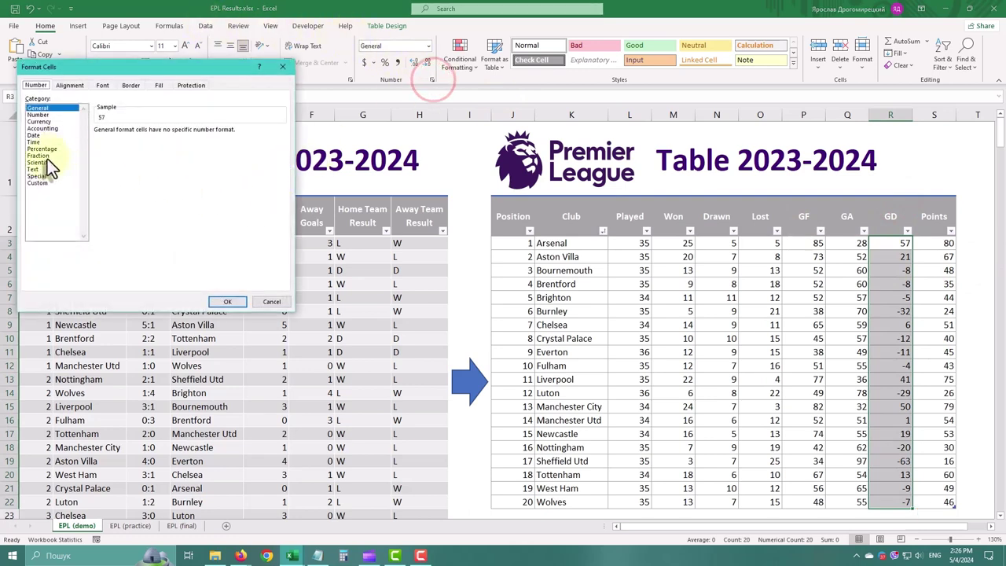
pyautogui.click(51, 184)
pyautogui.click(135, 136)
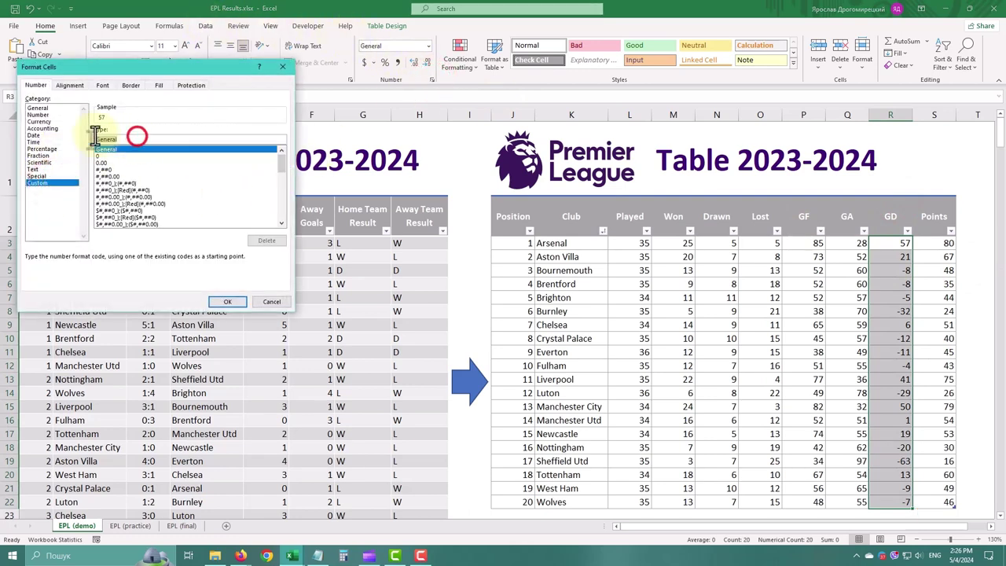
pyautogui.press('BackSpace')
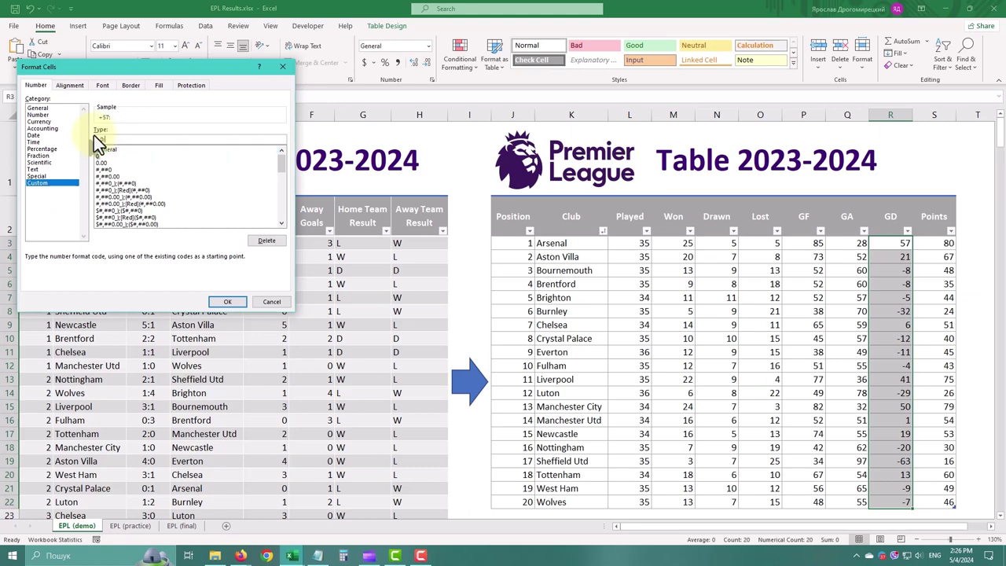
pyautogui.press('BackSpace')
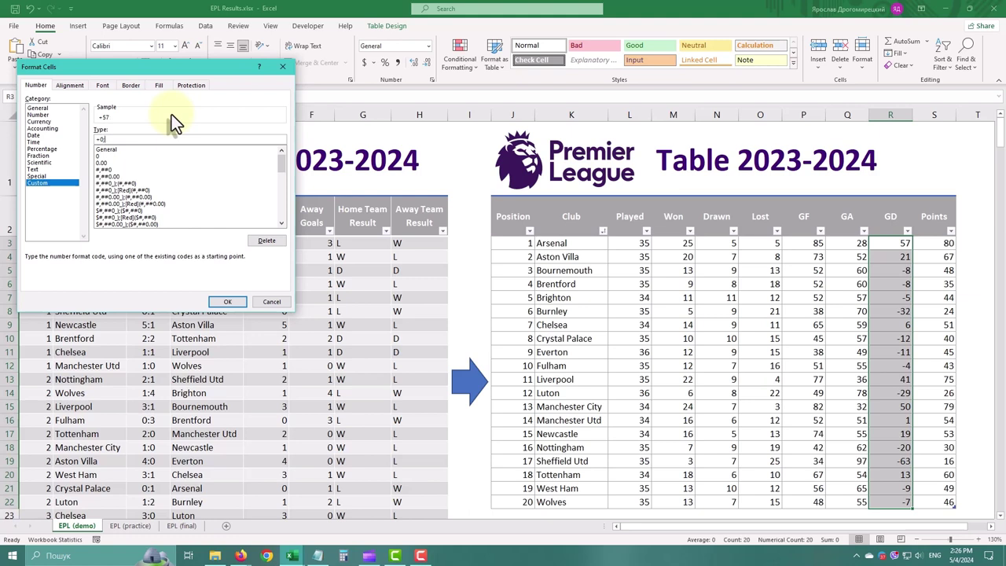
pyautogui.write('-0')
pyautogui.click(230, 304)
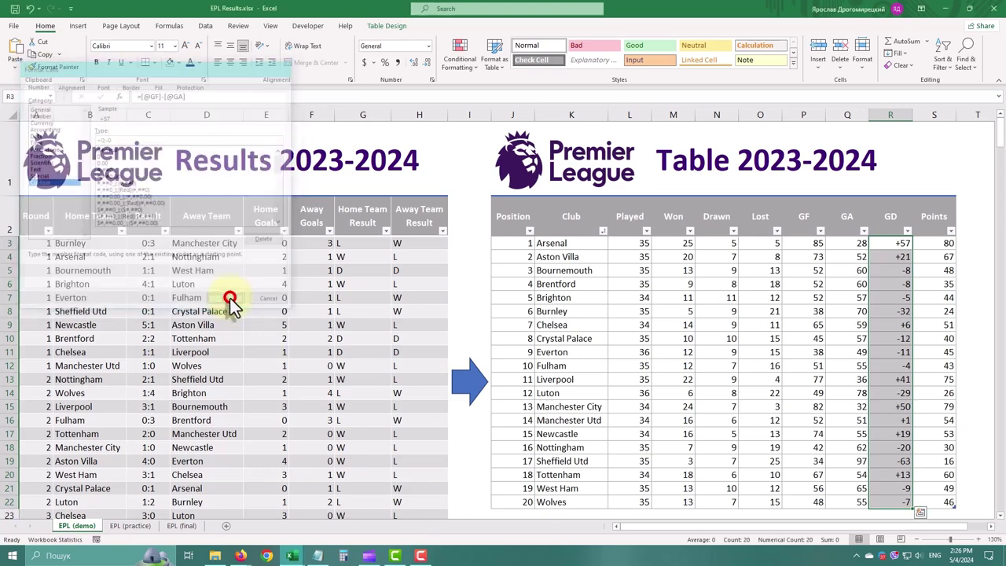
pyautogui.click(888, 327)
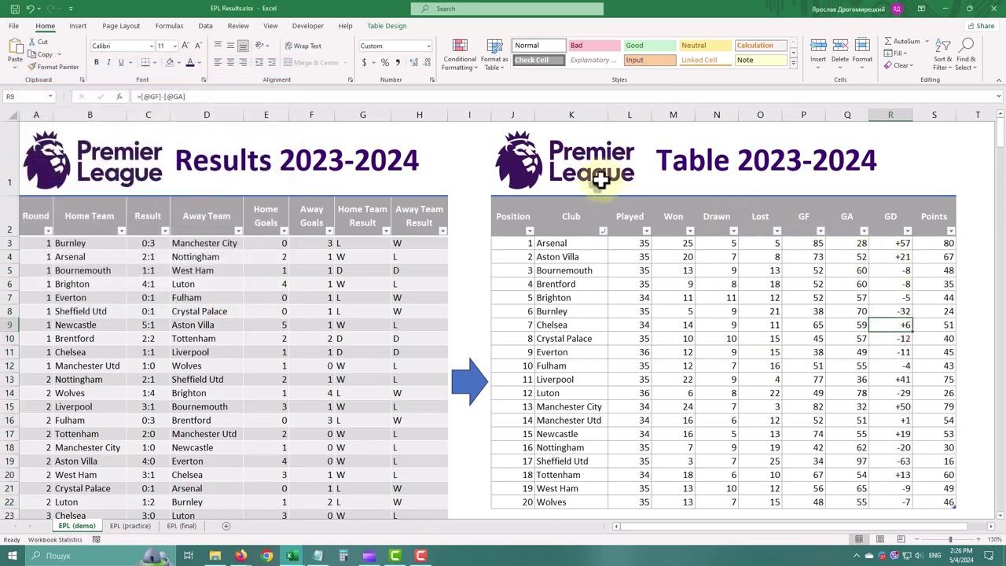
# In the Sort dialog, sort the table first by Points, largest to smallest
pyautogui.click(704, 260)
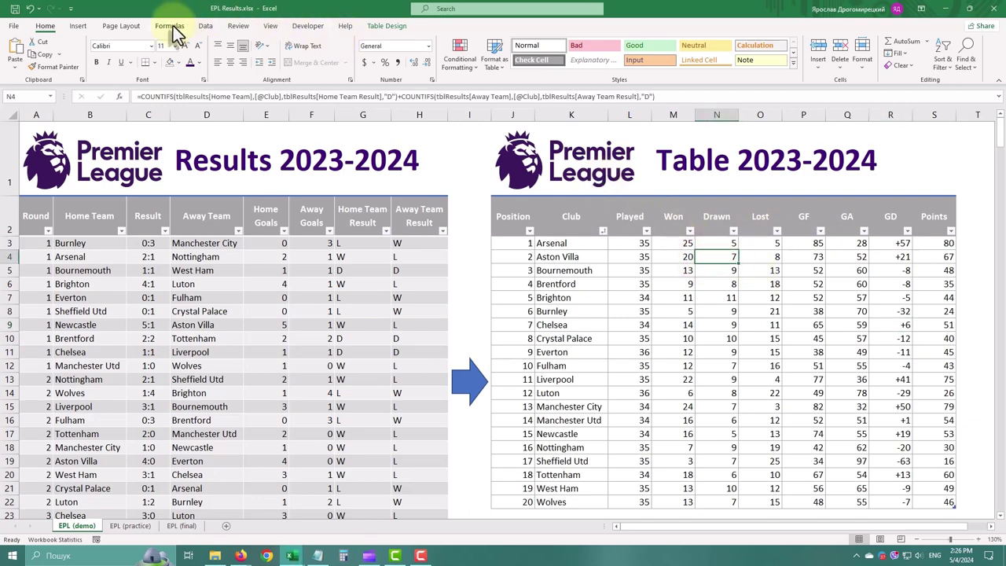
pyautogui.click(211, 28)
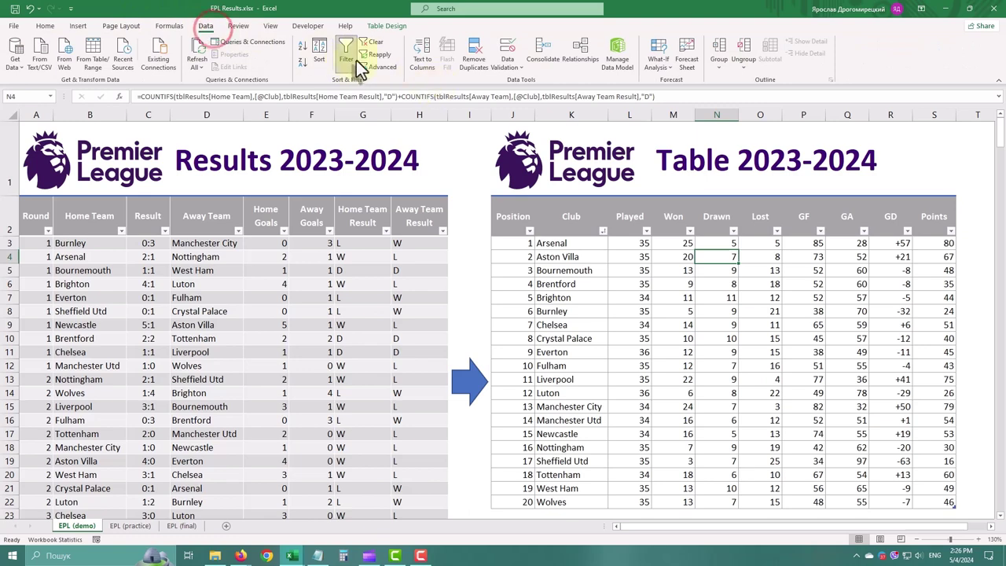
pyautogui.click(318, 60)
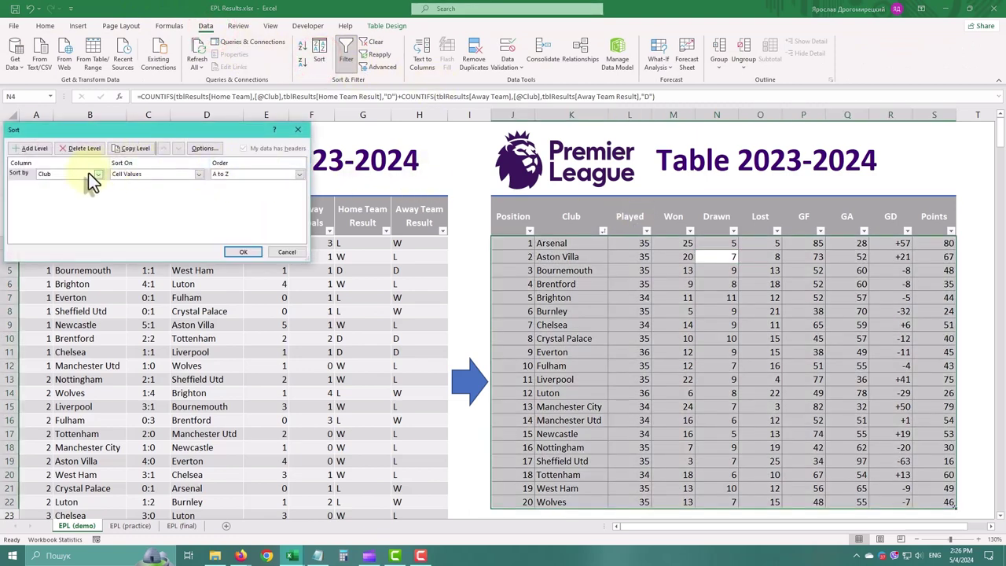
pyautogui.click(49, 173)
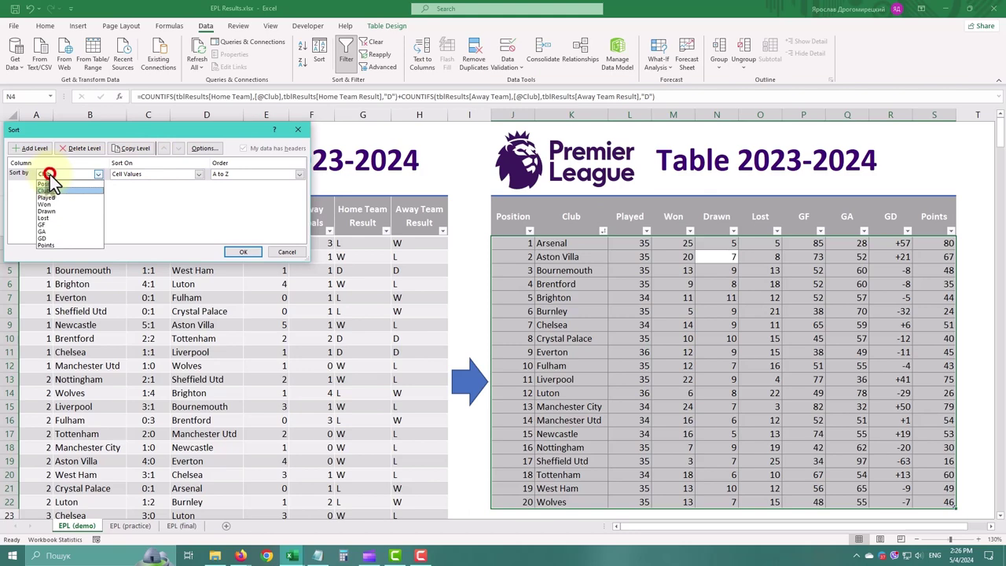
pyautogui.click(60, 244)
pyautogui.click(254, 175)
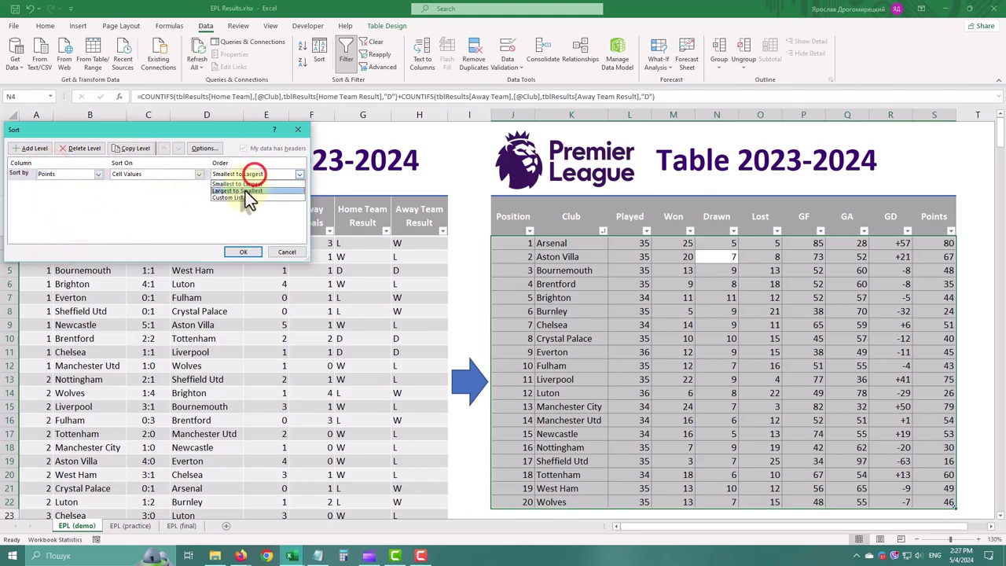
pyautogui.click(242, 191)
# Add GD as the second sort level, largest to smallest
pyautogui.click(33, 149)
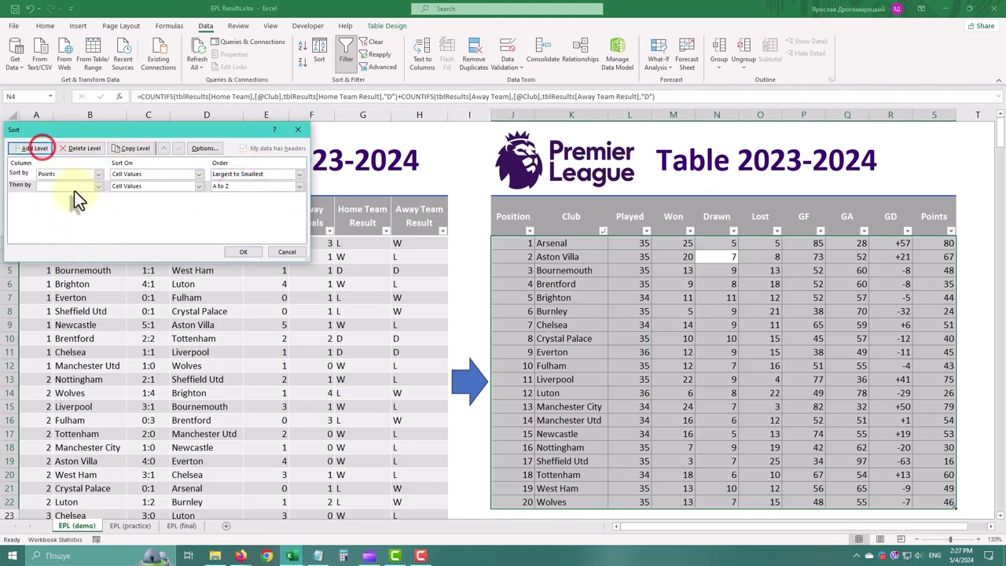
pyautogui.click(72, 186)
pyautogui.click(65, 250)
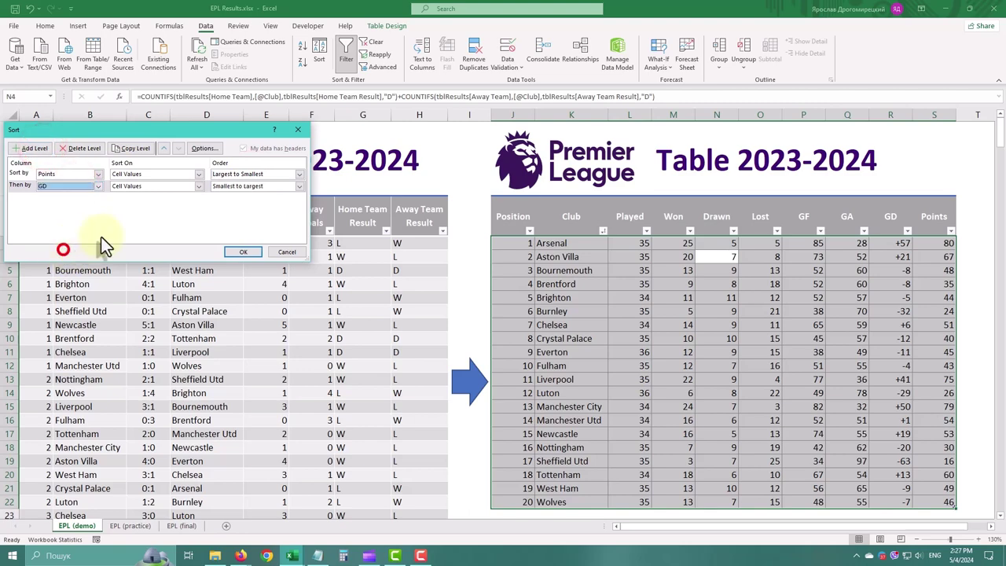
pyautogui.click(259, 186)
pyautogui.click(246, 202)
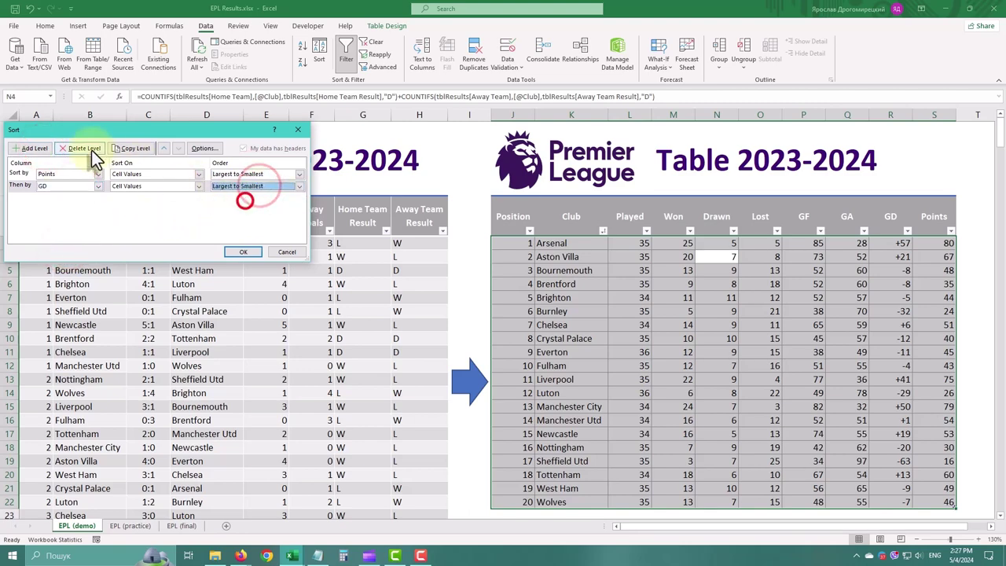
# Add GF as the third sort level, largest to smallest, and apply the sort
pyautogui.click(33, 147)
pyautogui.click(74, 195)
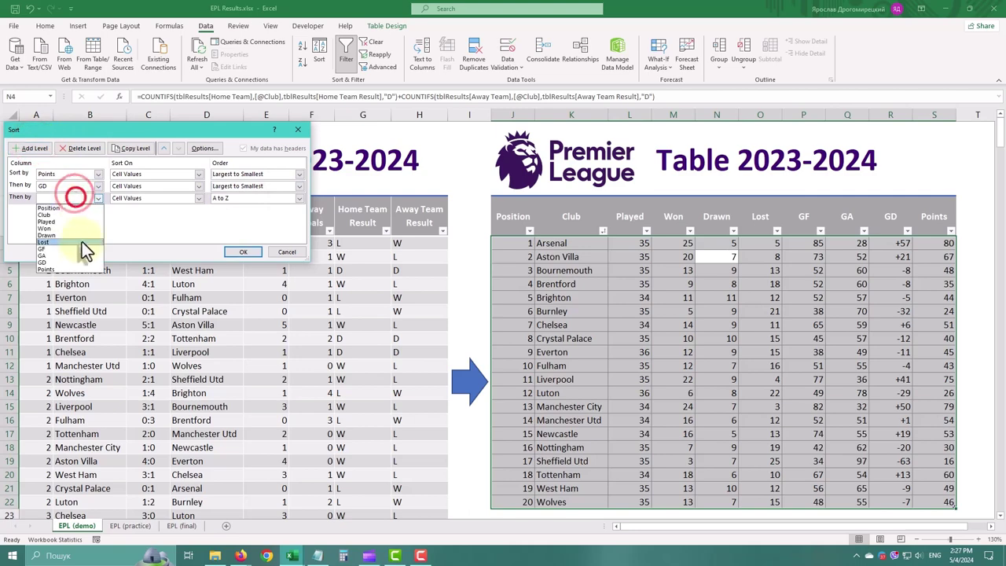
pyautogui.click(68, 247)
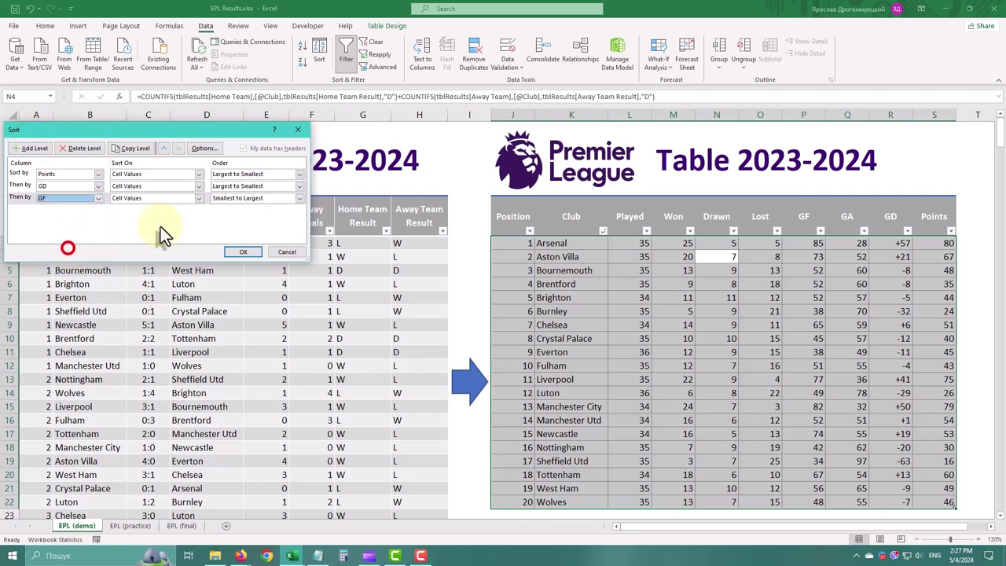
pyautogui.click(263, 198)
pyautogui.click(237, 217)
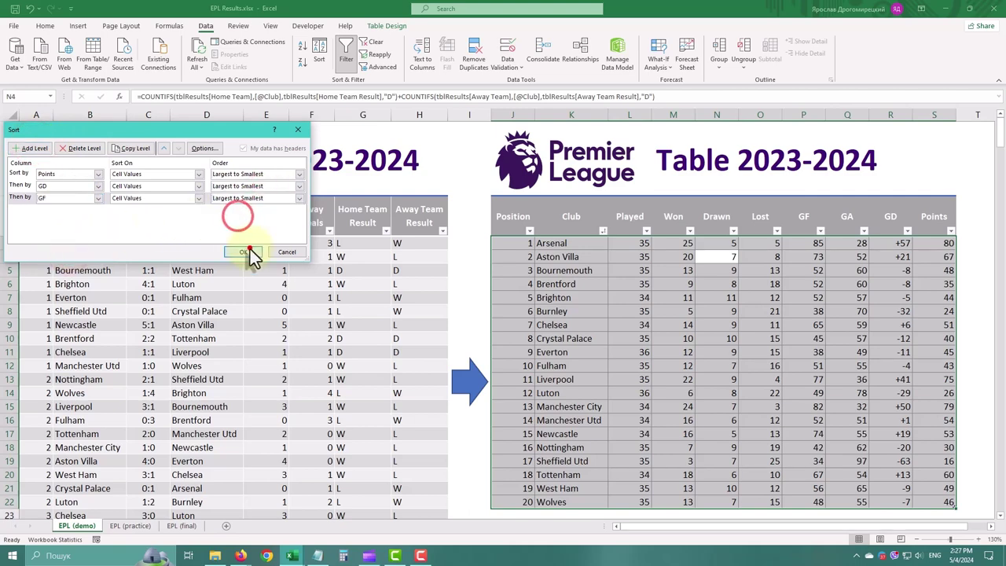
pyautogui.click(245, 251)
pyautogui.click(905, 296)
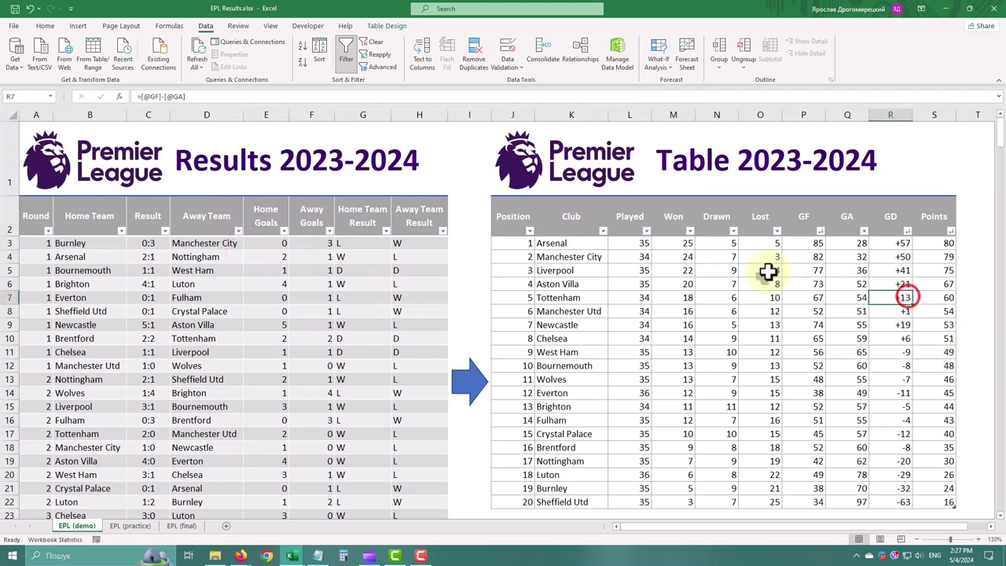
# Start a formula-based conditional formatting rule on the table body referencing $J3
pyautogui.hotkey('alt', 'h')
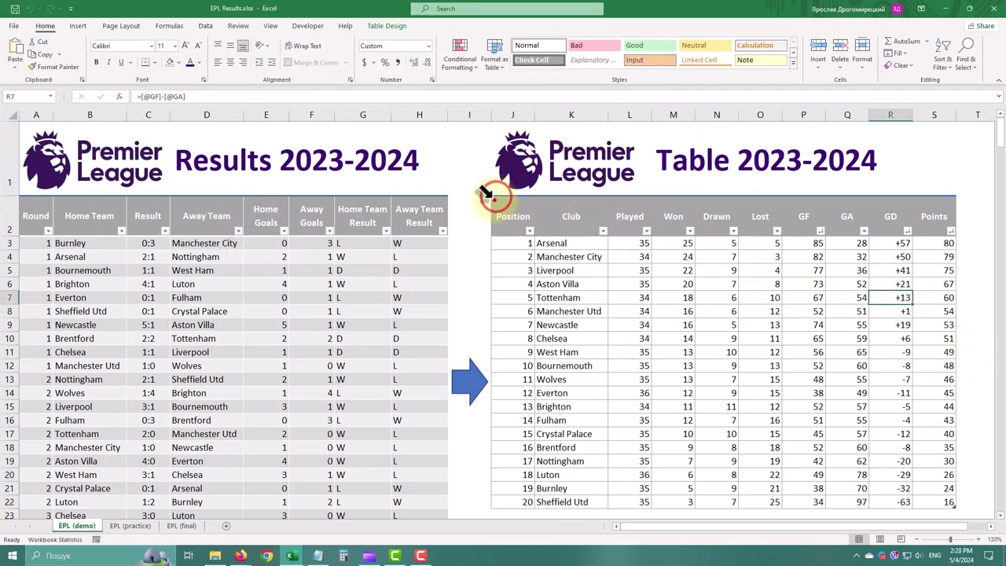
pyautogui.click(494, 197)
pyautogui.click(458, 63)
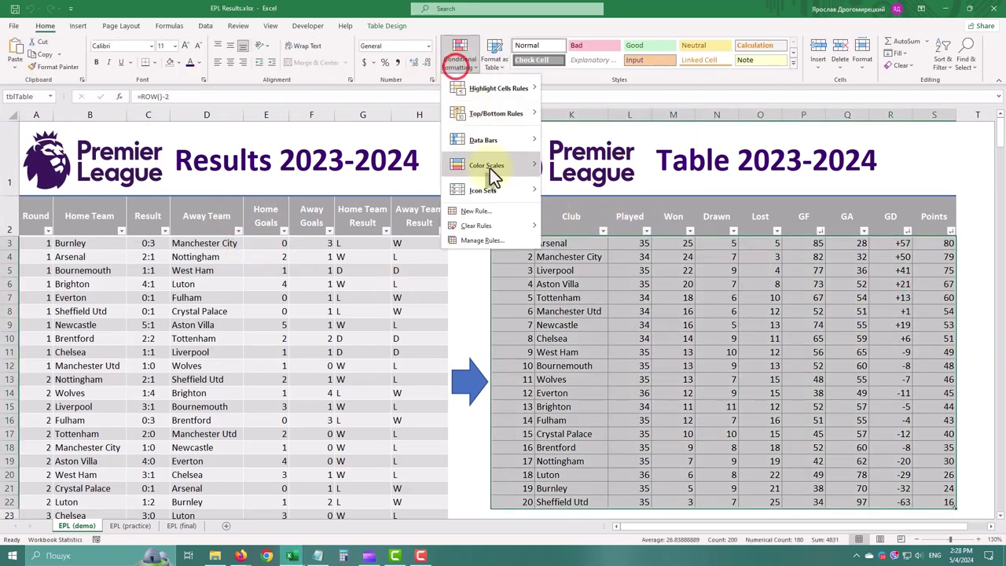
pyautogui.click(487, 209)
pyautogui.click(110, 180)
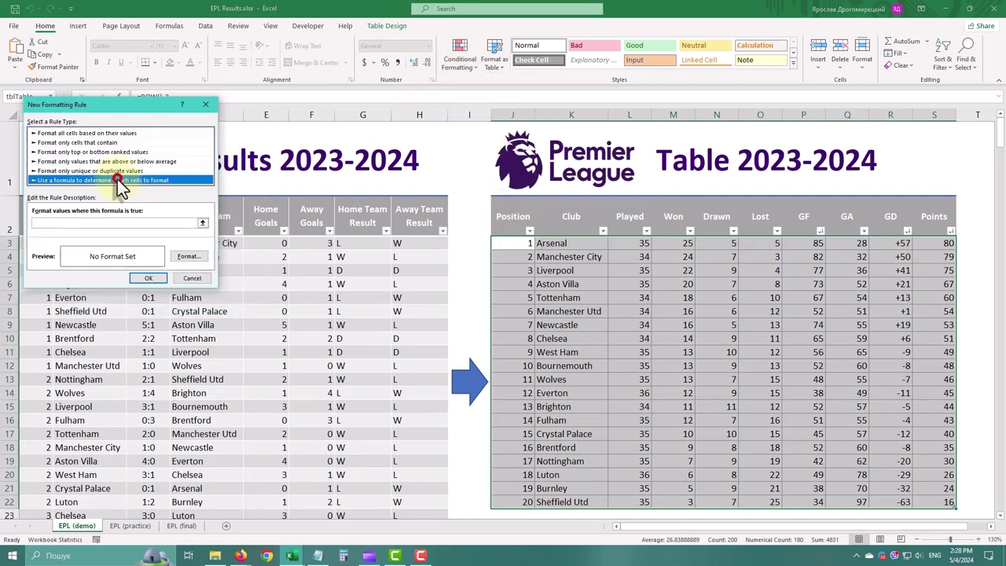
pyautogui.click(121, 221)
pyautogui.write('=')
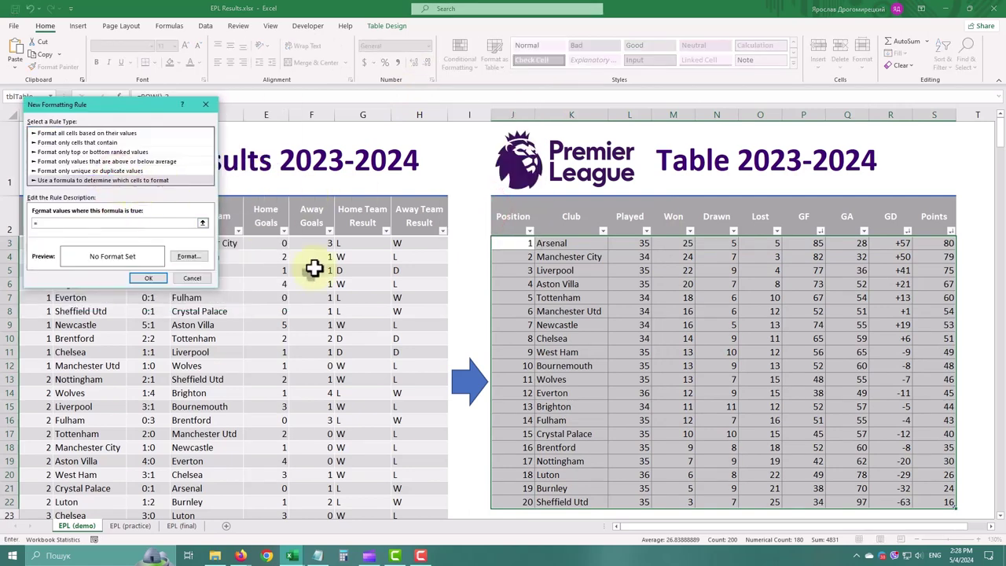
pyautogui.click(506, 241)
pyautogui.press('F4')
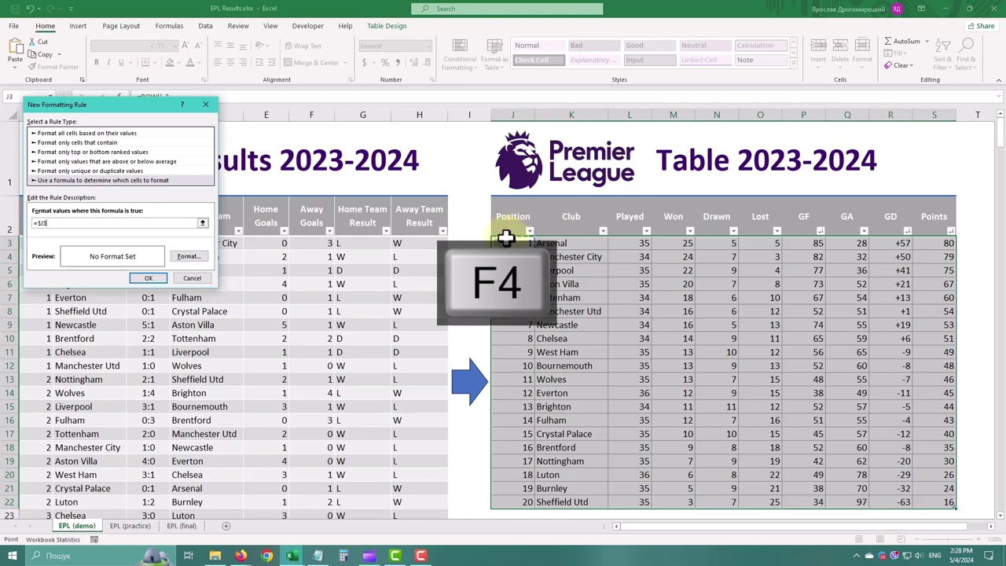
# Finish the =$J3=1 rule with a light yellow fill and apply it
pyautogui.click(188, 256)
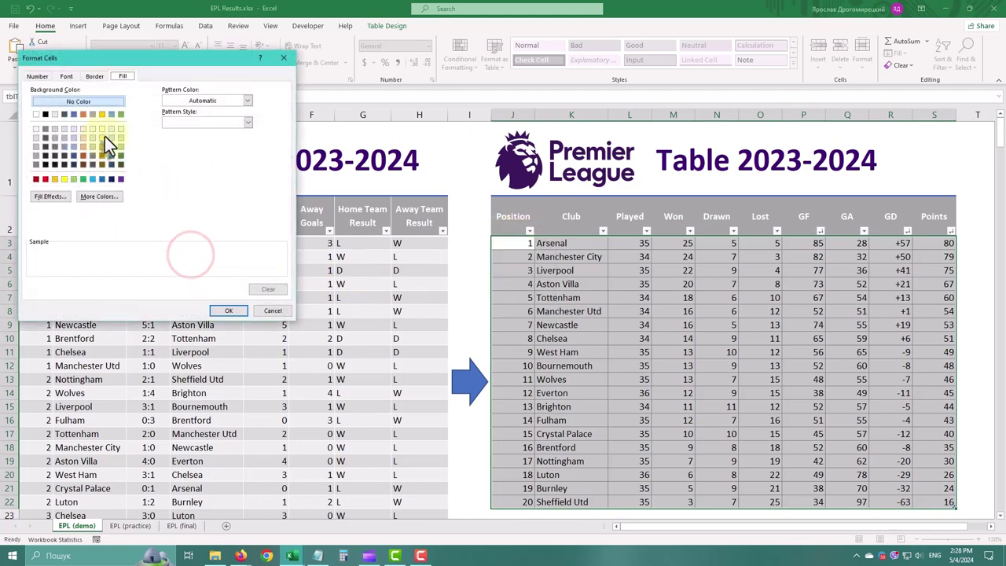
pyautogui.click(100, 139)
pyautogui.click(228, 310)
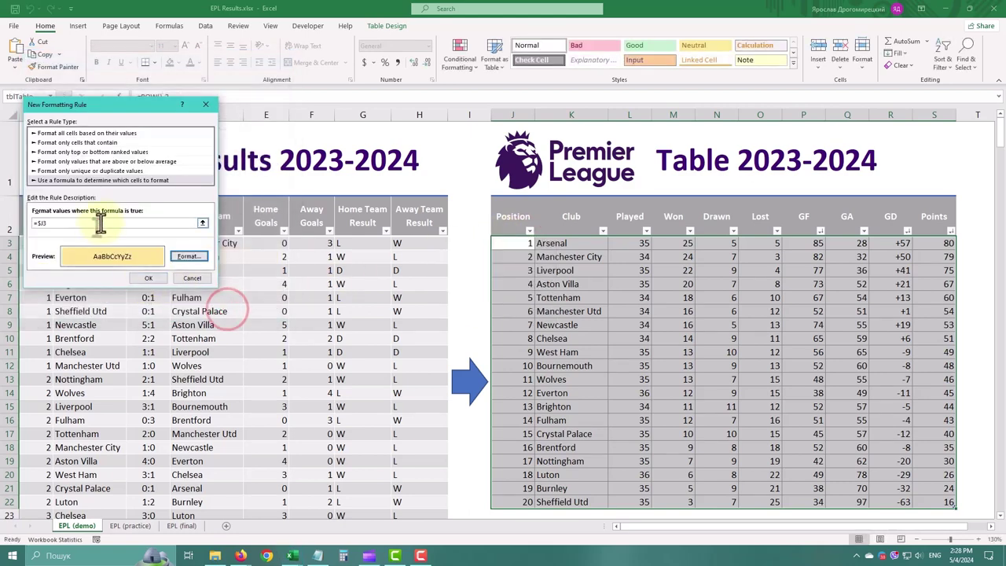
pyautogui.click(101, 222)
pyautogui.write('=1')
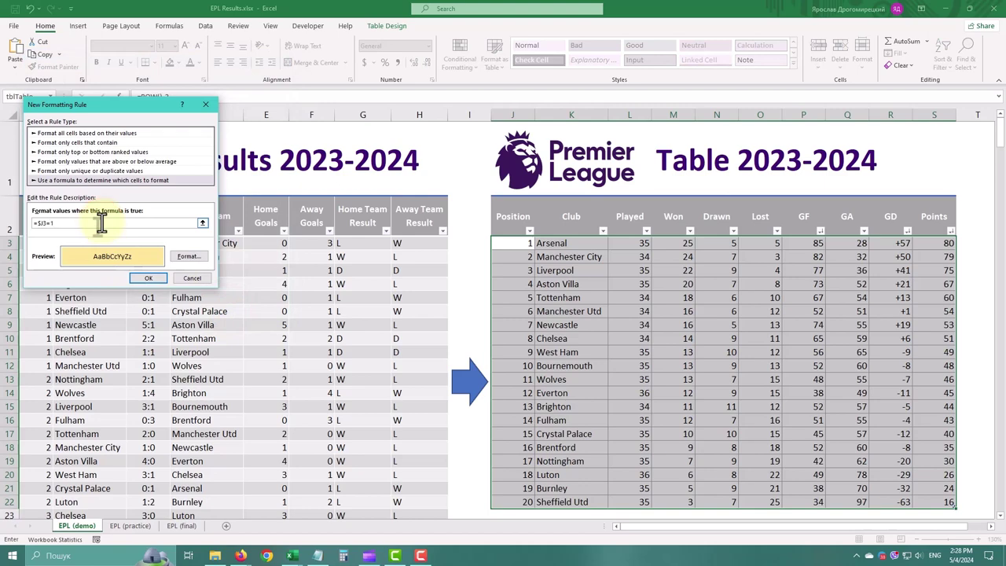
pyautogui.click(151, 279)
pyautogui.click(464, 63)
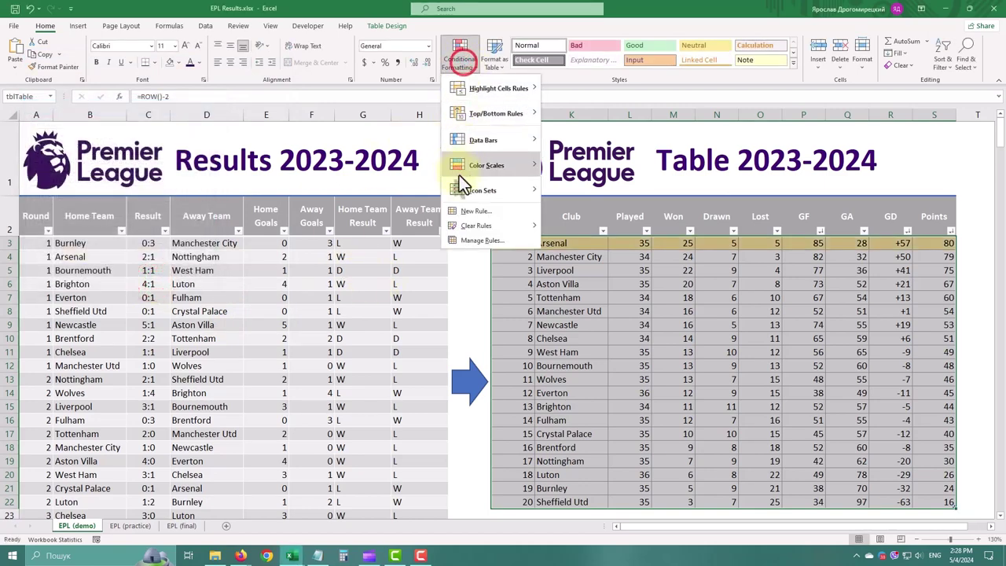
# Add a conditional formatting rule =and($J3>=2,$J3<=4) with a light green fill
pyautogui.click(464, 209)
pyautogui.click(76, 168)
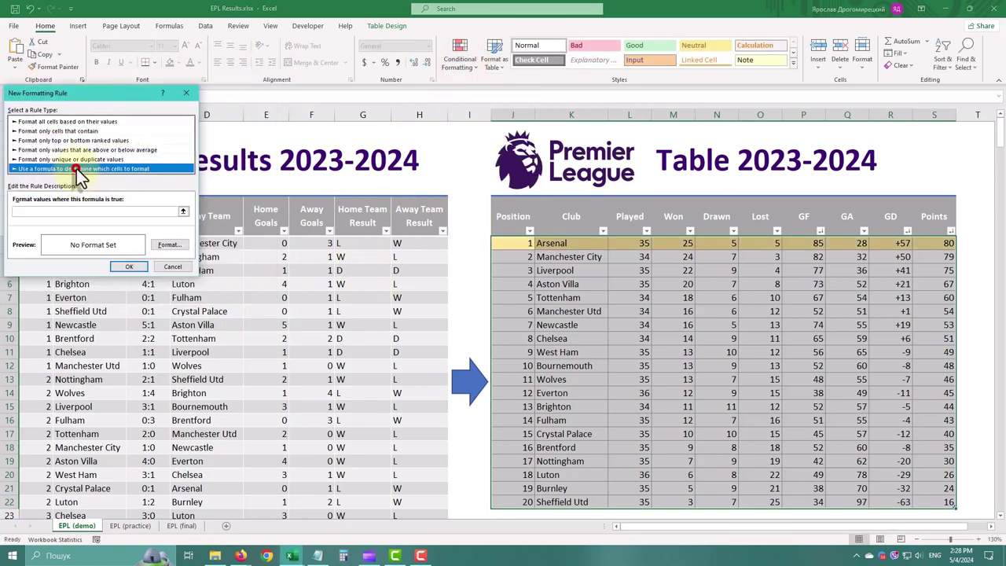
pyautogui.click(59, 210)
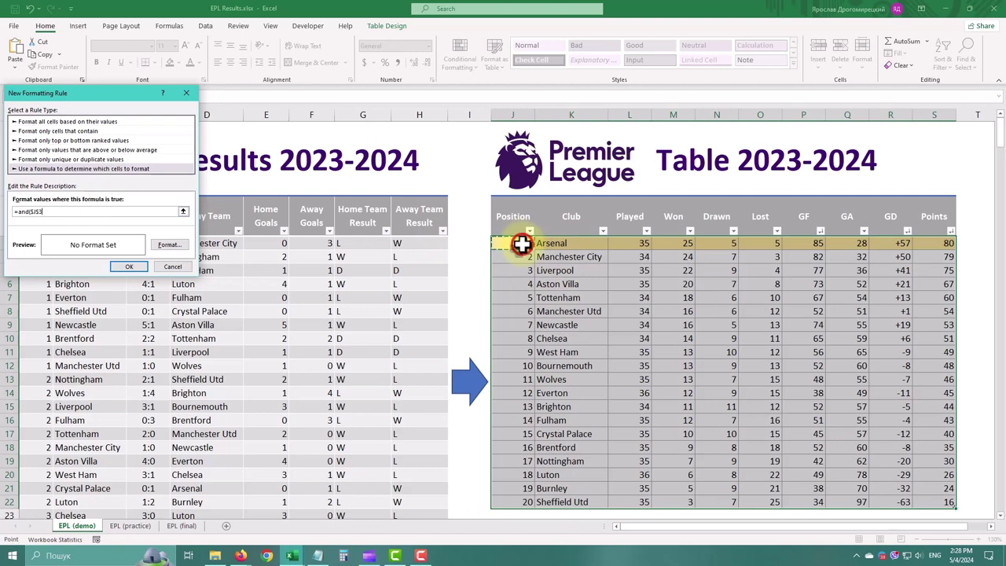
pyautogui.press('F4')
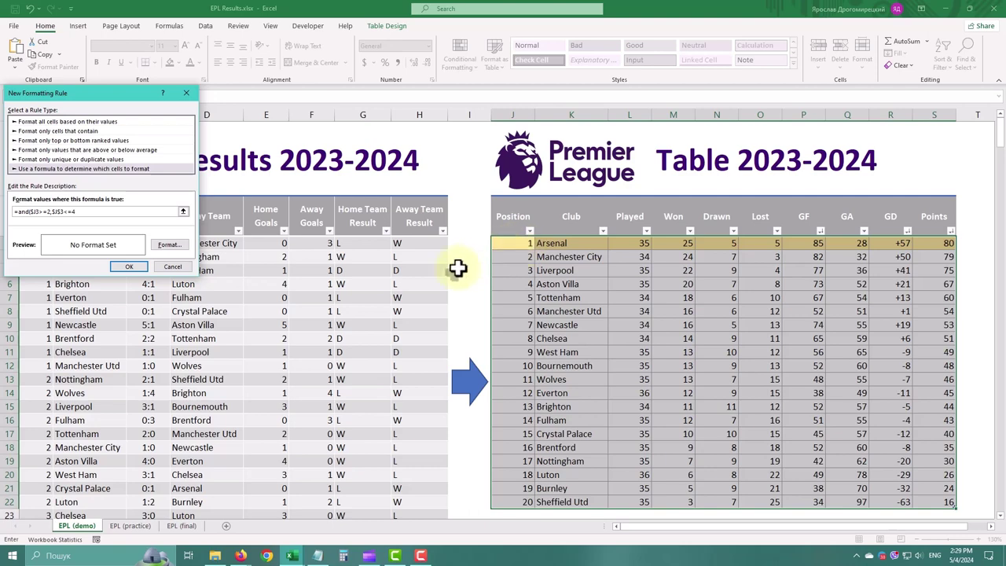
pyautogui.press('F4')
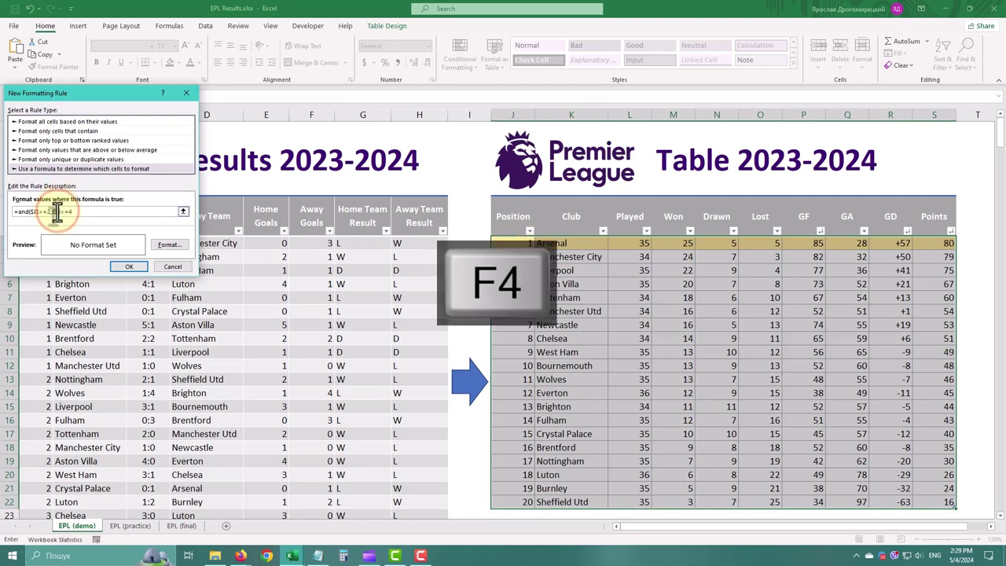
pyautogui.click(165, 242)
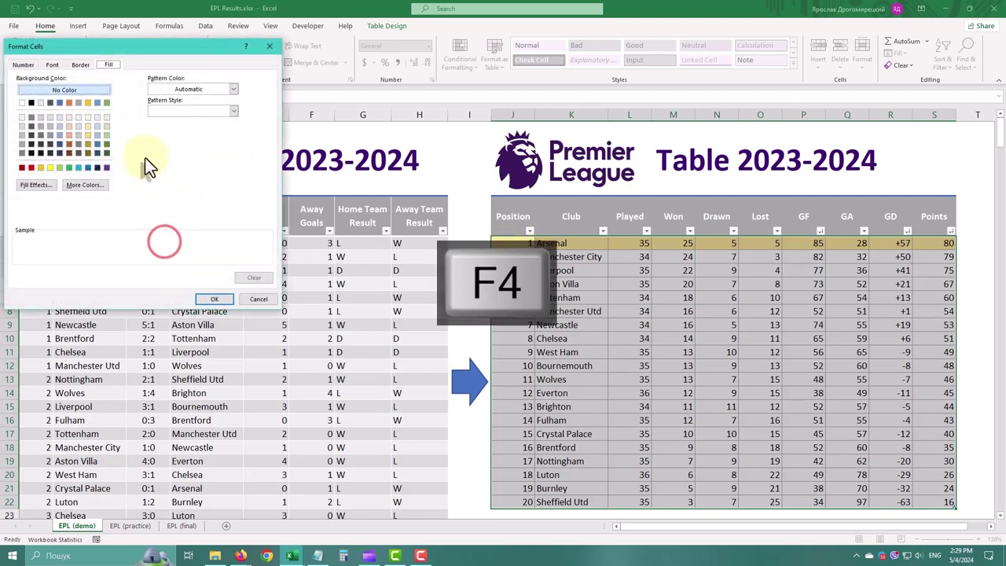
pyautogui.click(107, 125)
pyautogui.click(223, 298)
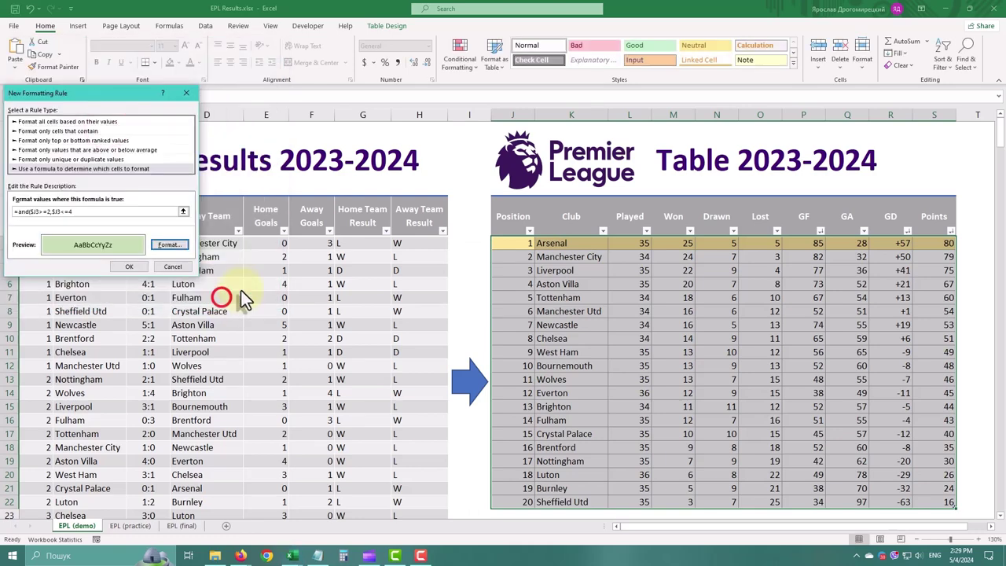
pyautogui.click(139, 269)
pyautogui.click(459, 56)
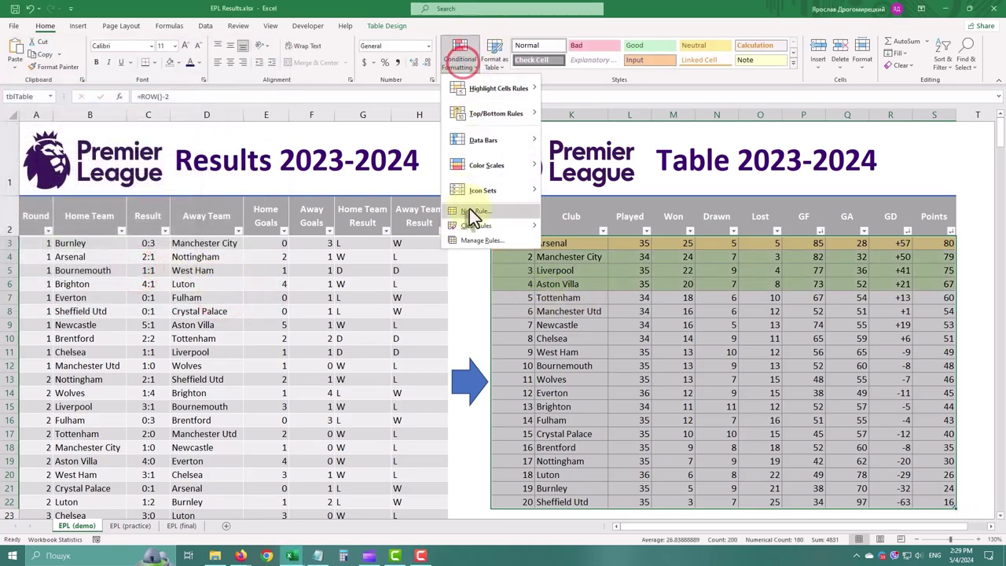
# Create a new formula-based rule with the condition =or($J3=5,$J3=6)
pyautogui.click(469, 208)
pyautogui.click(105, 157)
pyautogui.click(71, 199)
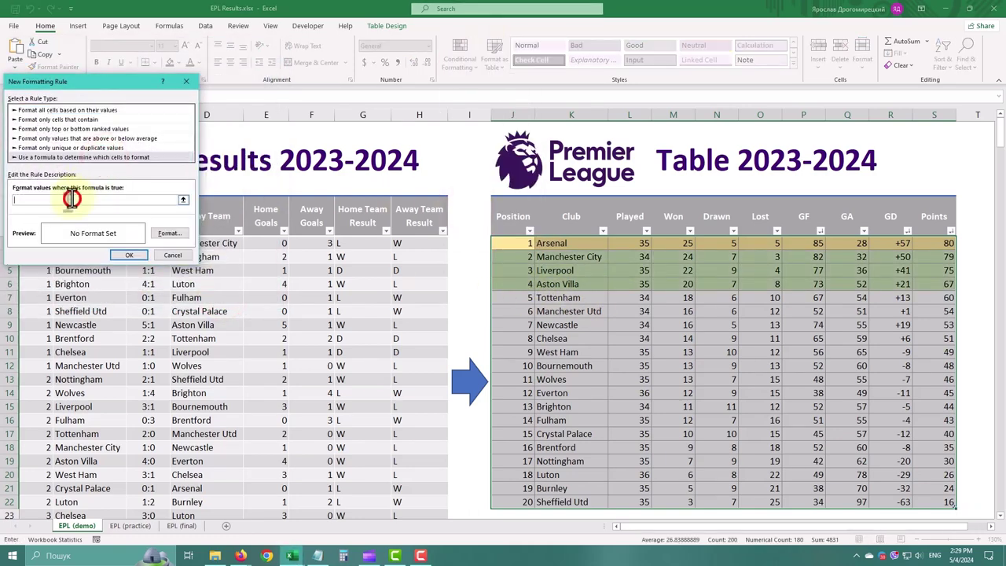
pyautogui.write('=or(')
pyautogui.click(506, 243)
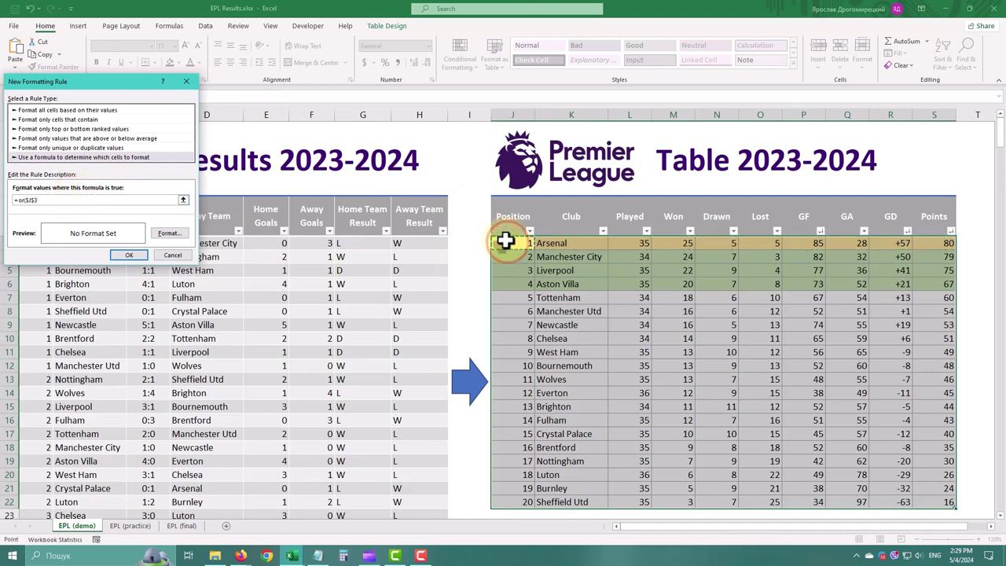
pyautogui.press('F4')
pyautogui.press('F4')
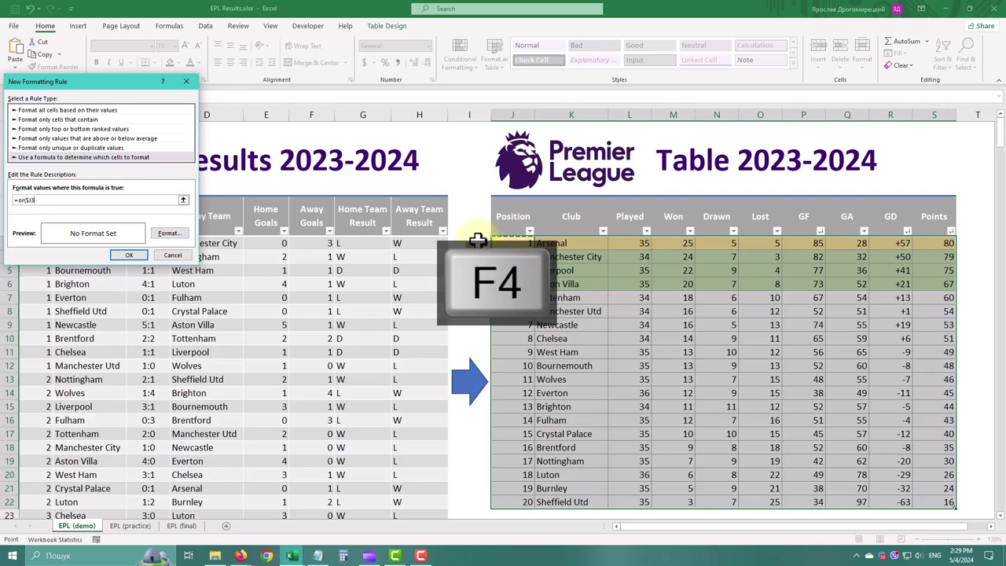
pyautogui.write('=$')
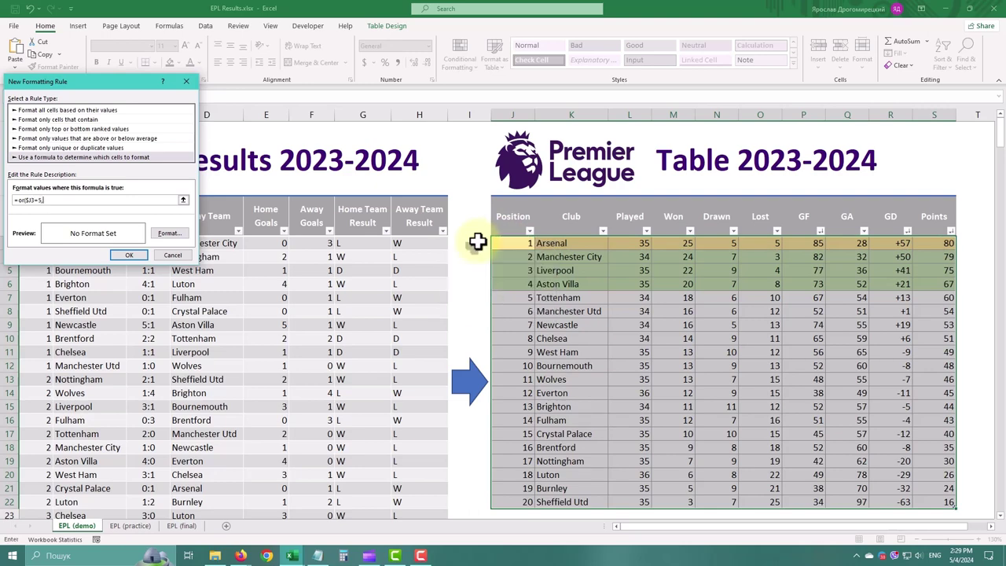
pyautogui.write(',')
pyautogui.click(512, 244)
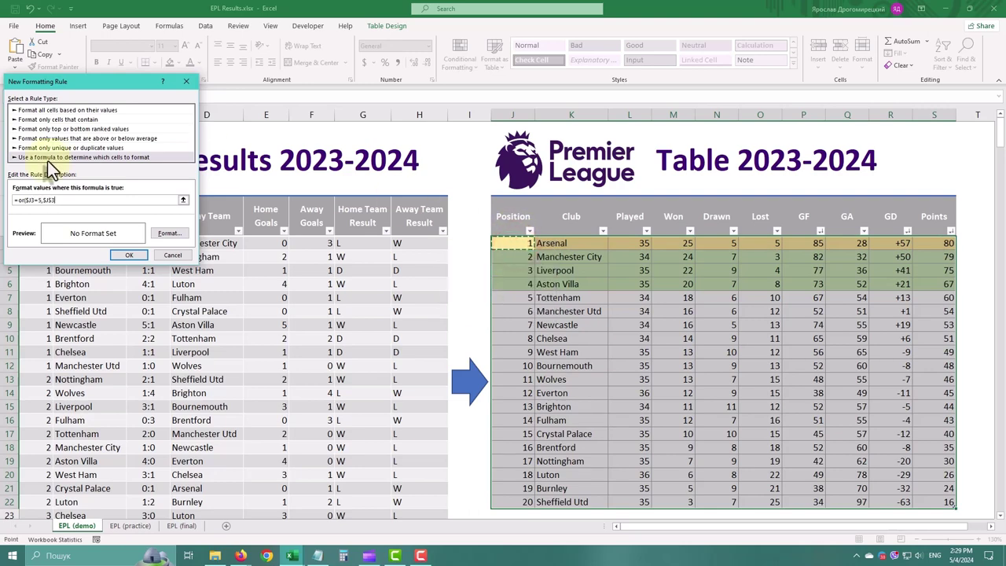
pyautogui.press('F4')
pyautogui.press('F4')
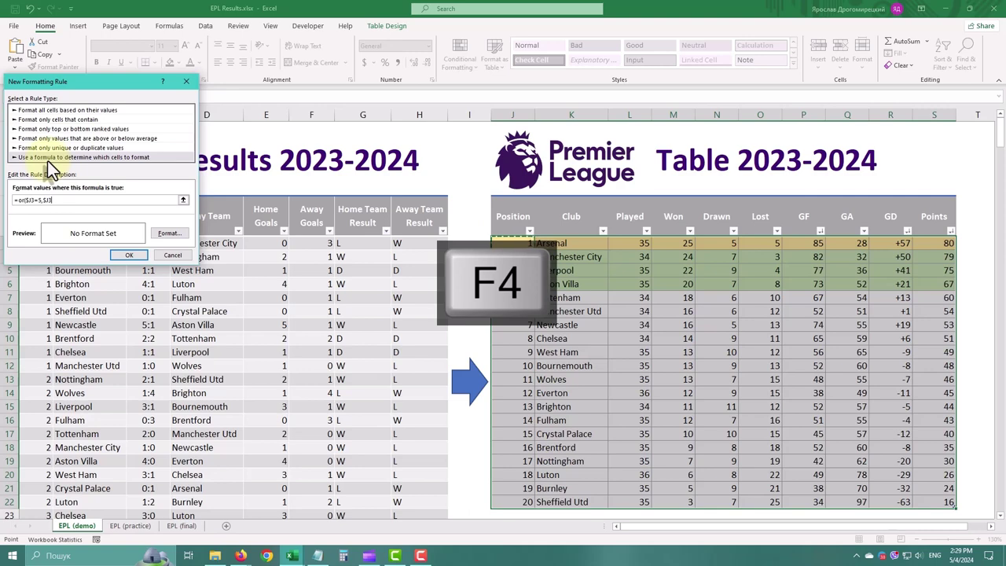
pyautogui.write('=6')
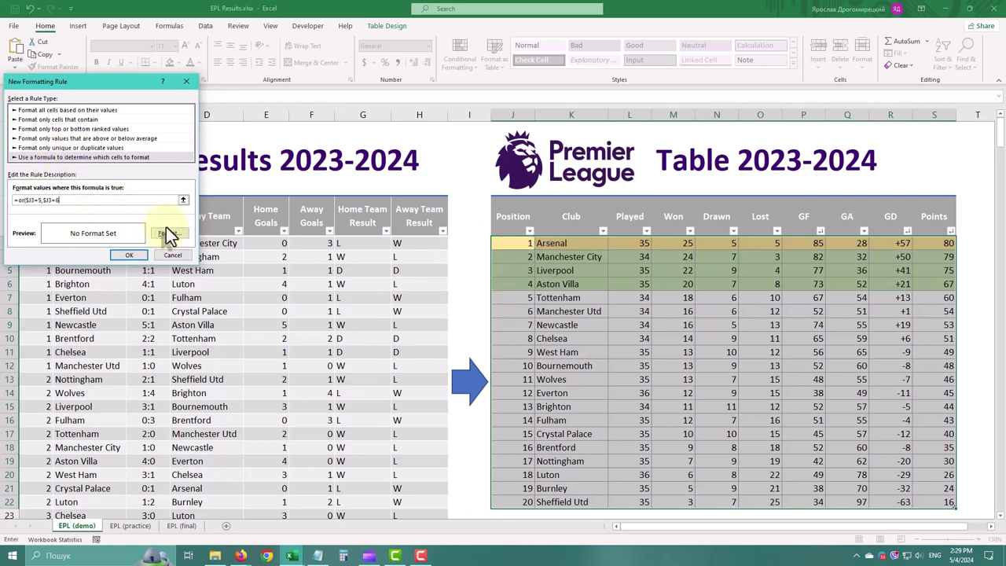
# Give the positions 5–6 rule a blue fill and apply it
pyautogui.click(167, 233)
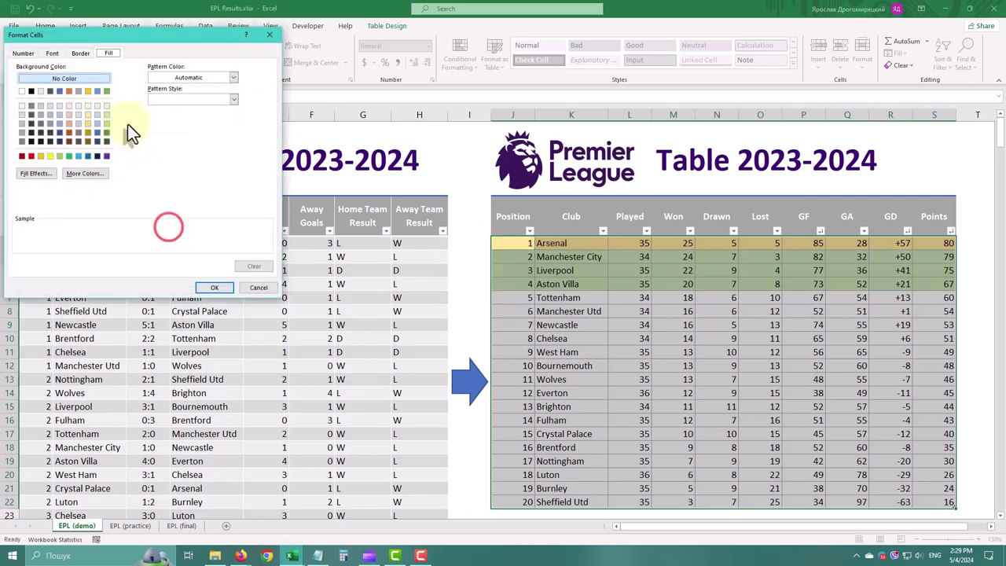
pyautogui.click(98, 115)
pyautogui.click(214, 286)
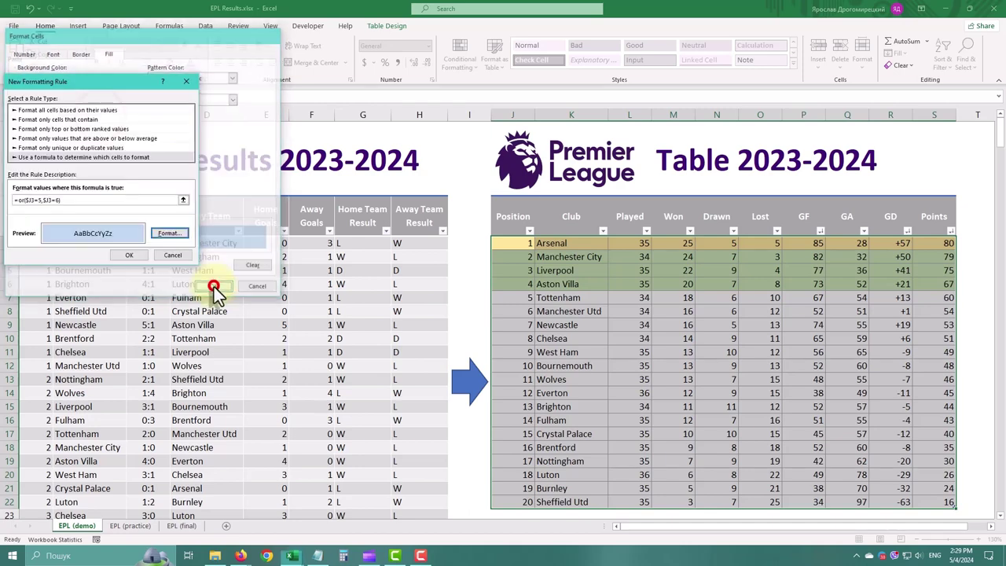
pyautogui.click(136, 250)
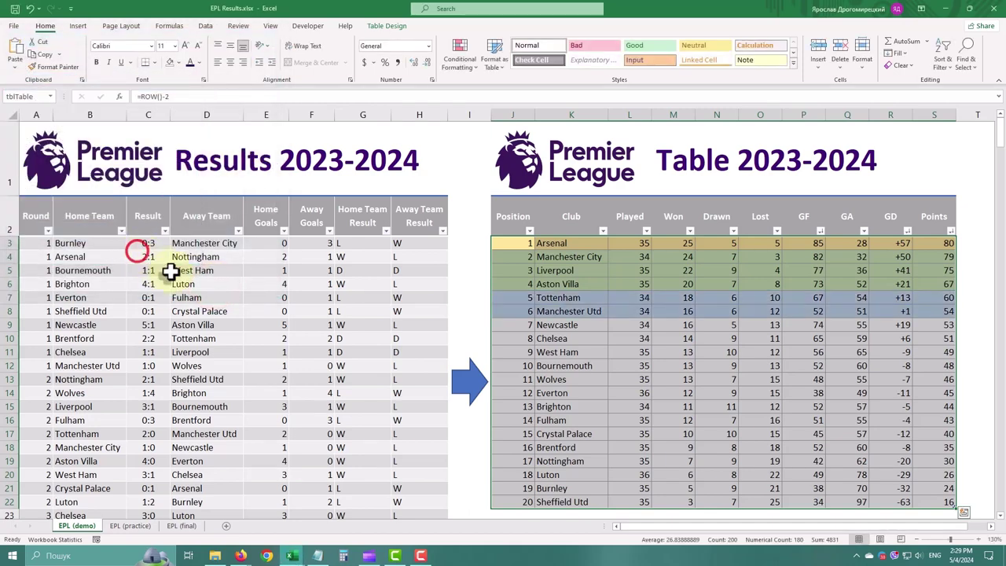
# Create a new formula-based rule with the condition =$J3>=18 for the relegation zone
pyautogui.click(448, 66)
pyautogui.click(461, 206)
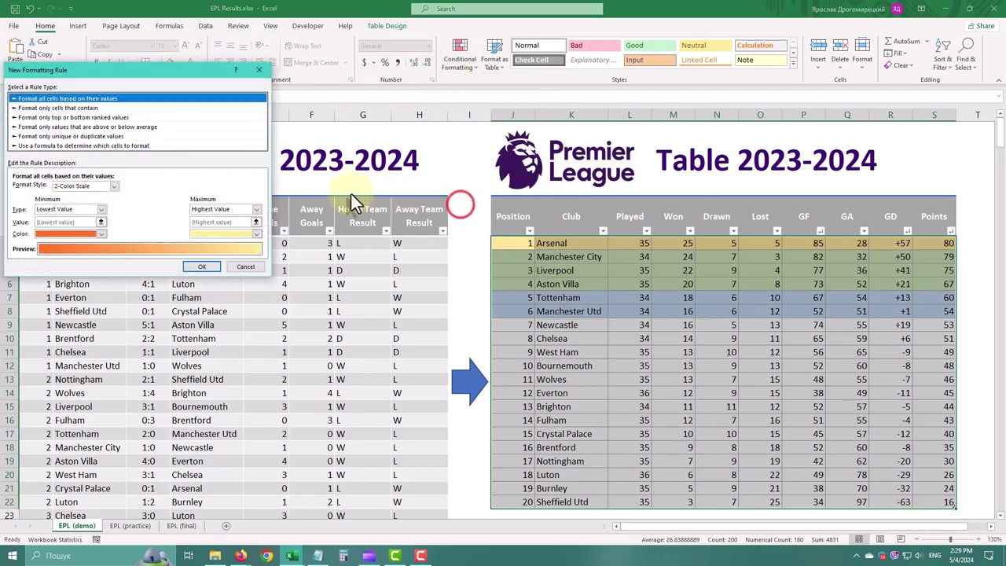
pyautogui.click(95, 146)
pyautogui.click(81, 189)
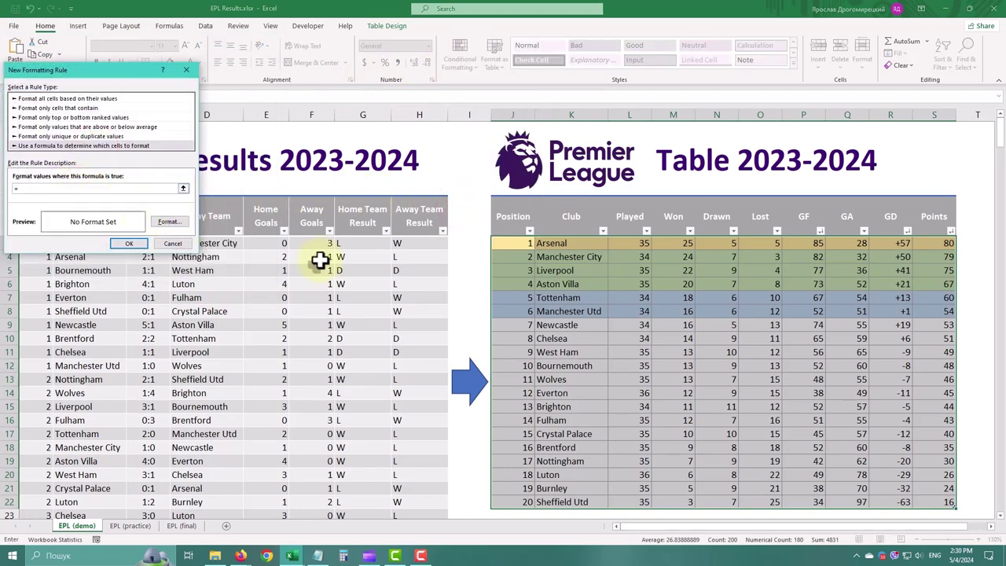
pyautogui.write('=')
pyautogui.click(518, 243)
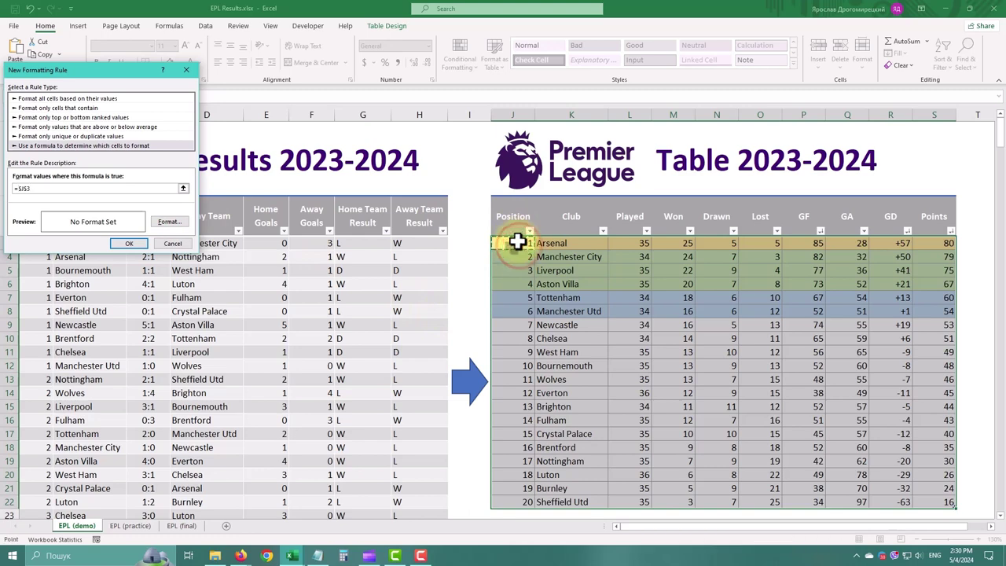
pyautogui.press('F4')
pyautogui.write('=')
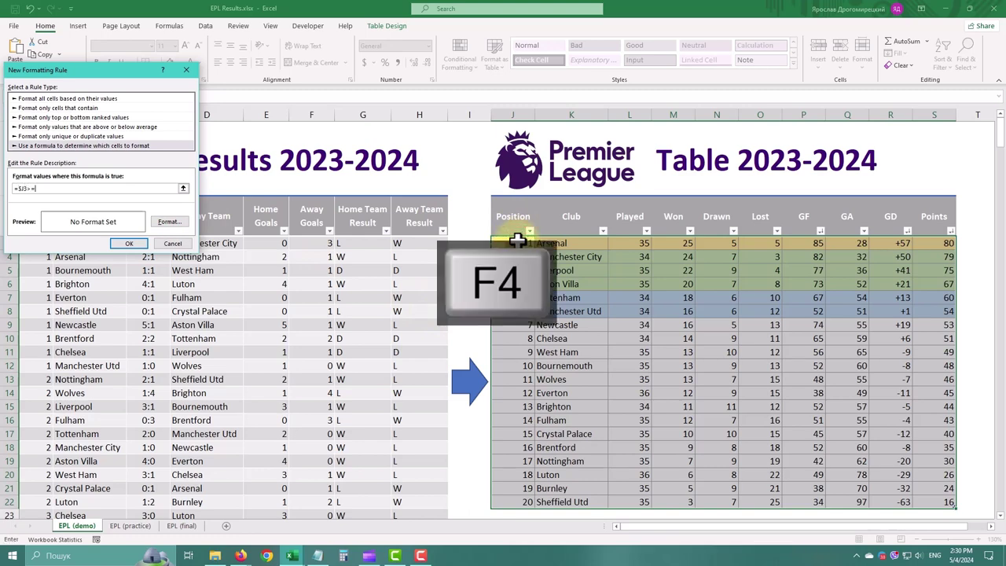
pyautogui.write('18')
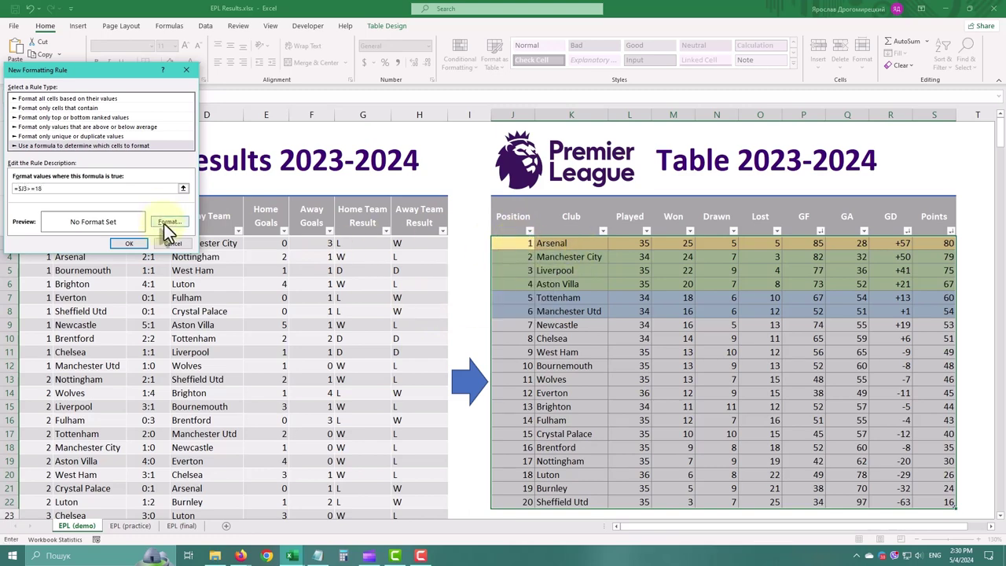
# Give the relegation rule a peach fill, apply it, and deselect the table
pyautogui.click(169, 222)
pyautogui.click(72, 105)
pyautogui.click(214, 276)
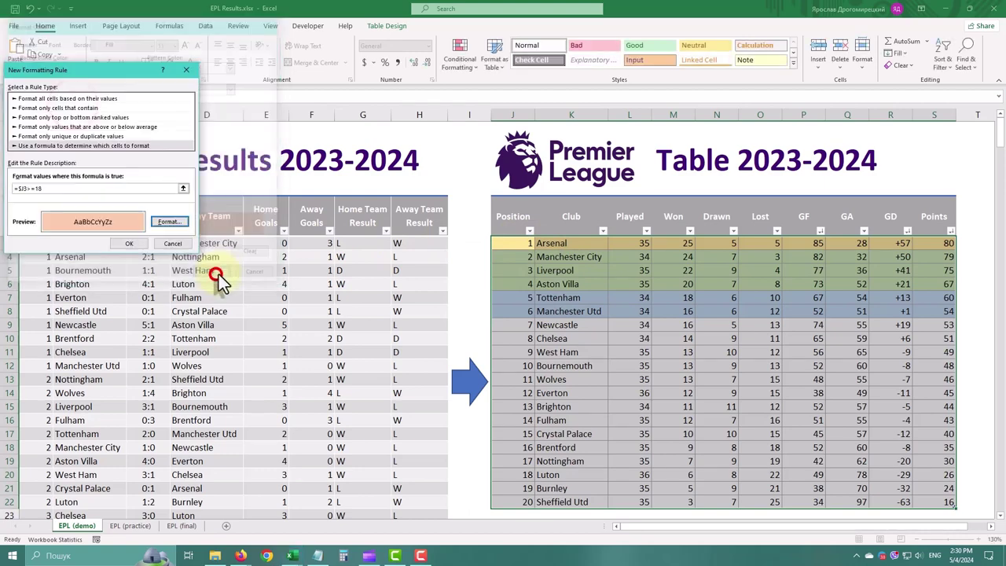
pyautogui.click(129, 244)
pyautogui.click(579, 313)
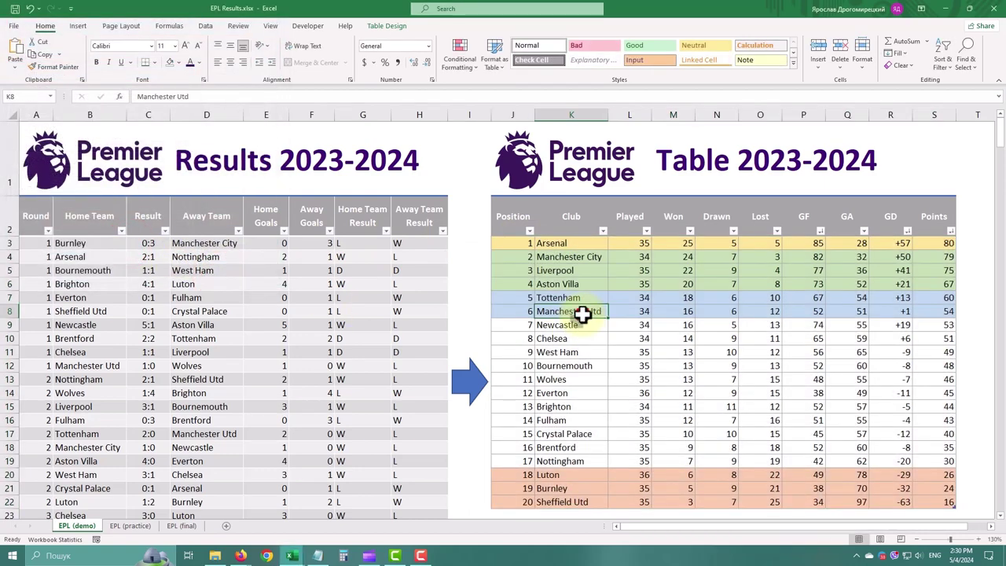